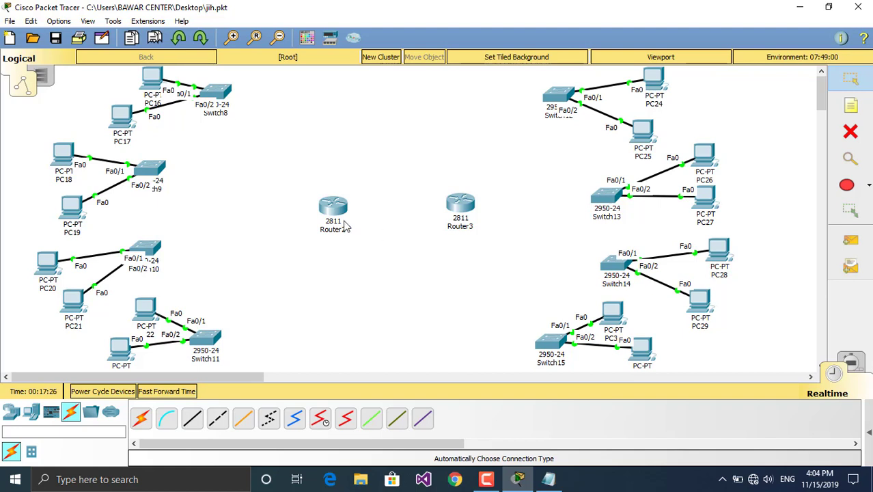
# - Install an NM-2FE2W module in Router2's empty network module slot and close its device window
pyautogui.moveTo(345, 225); pyautogui.dragTo(341, 222)
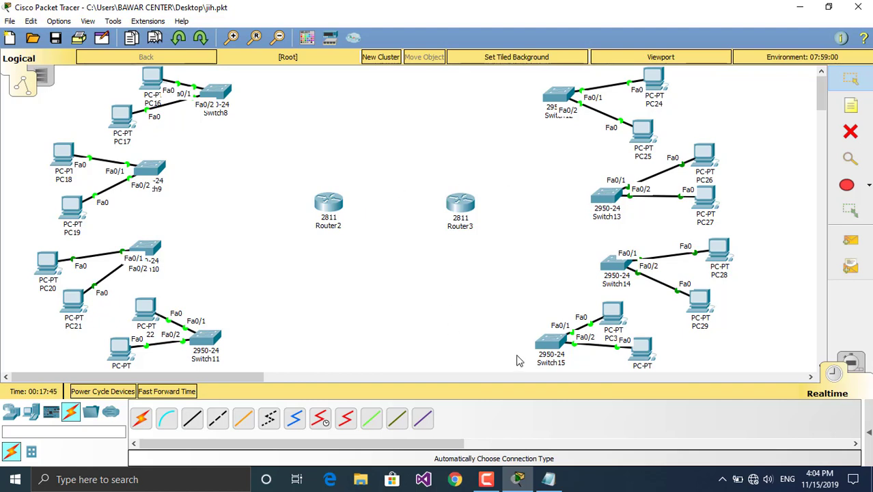
pyautogui.click(337, 210)
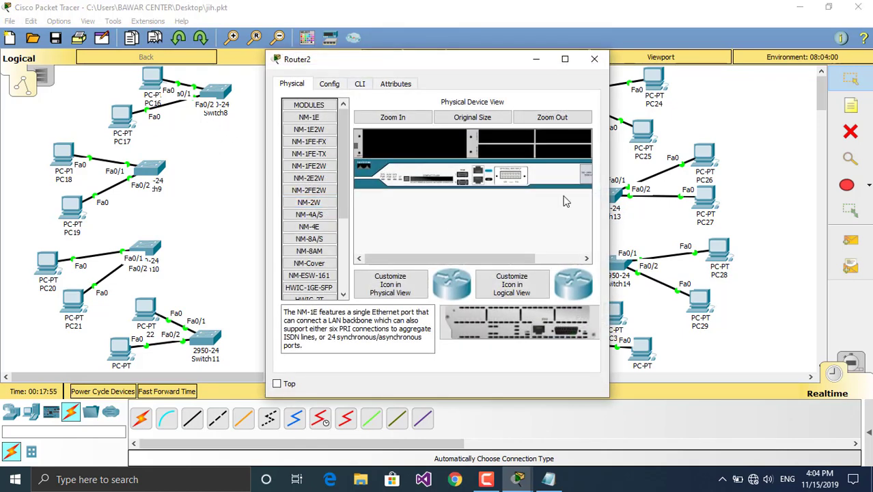
pyautogui.moveTo(607, 203); pyautogui.dragTo(700, 202)
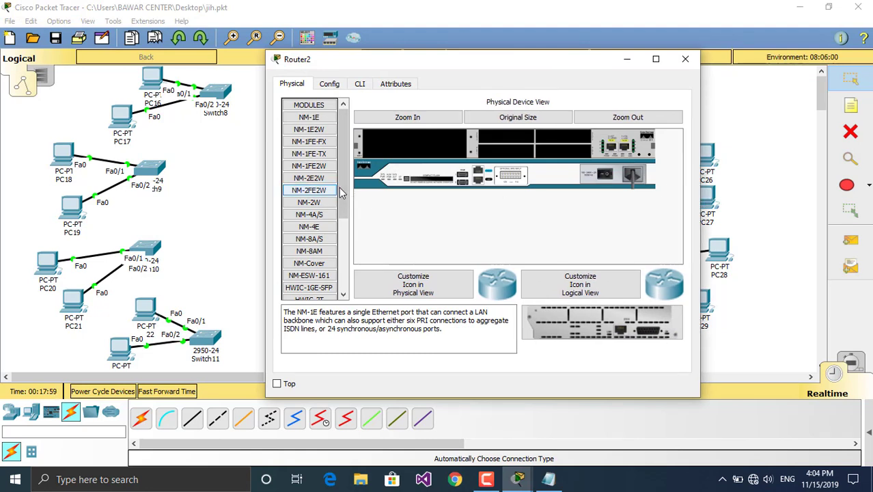
pyautogui.click(313, 193)
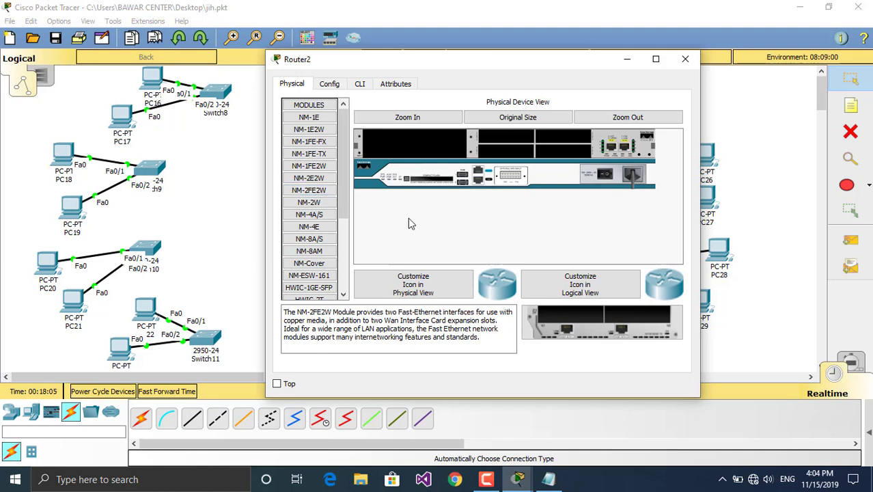
pyautogui.moveTo(596, 341); pyautogui.dragTo(416, 149)
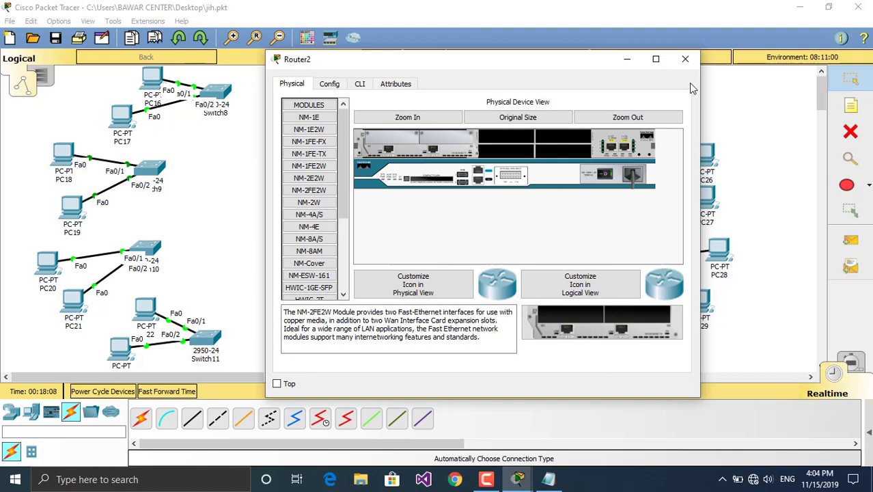
pyautogui.click(684, 59)
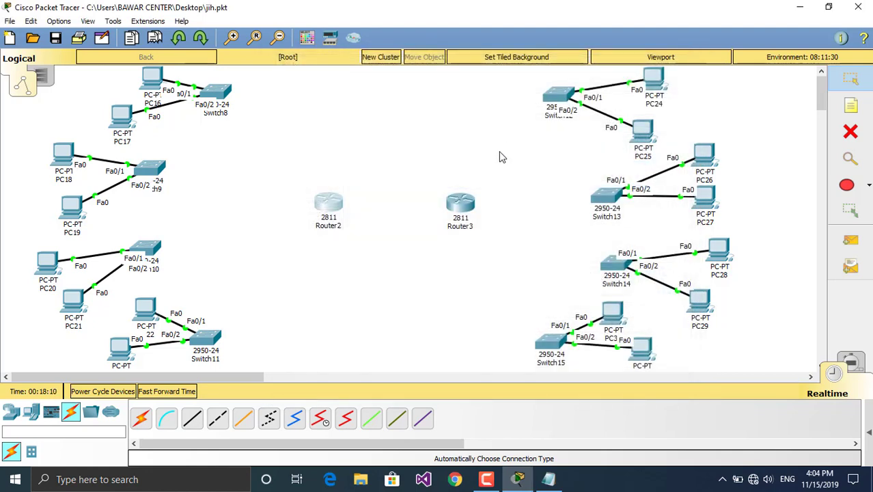
# - Install an NM-2FE2W module in Router3's empty network module slot and close its device window
pyautogui.click(461, 203)
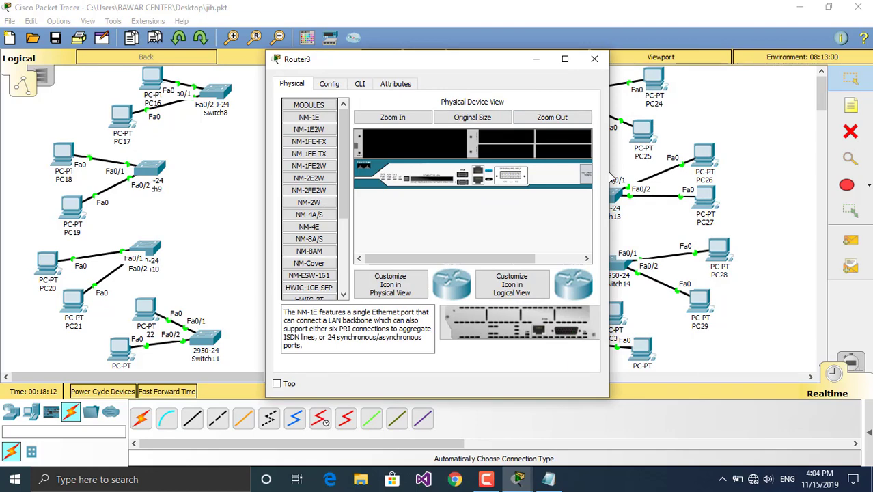
pyautogui.moveTo(613, 174); pyautogui.dragTo(736, 174)
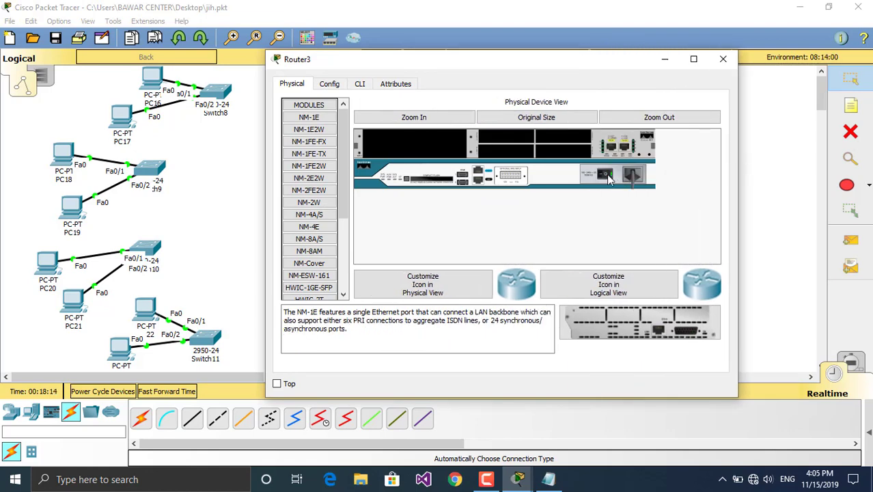
pyautogui.click(308, 190)
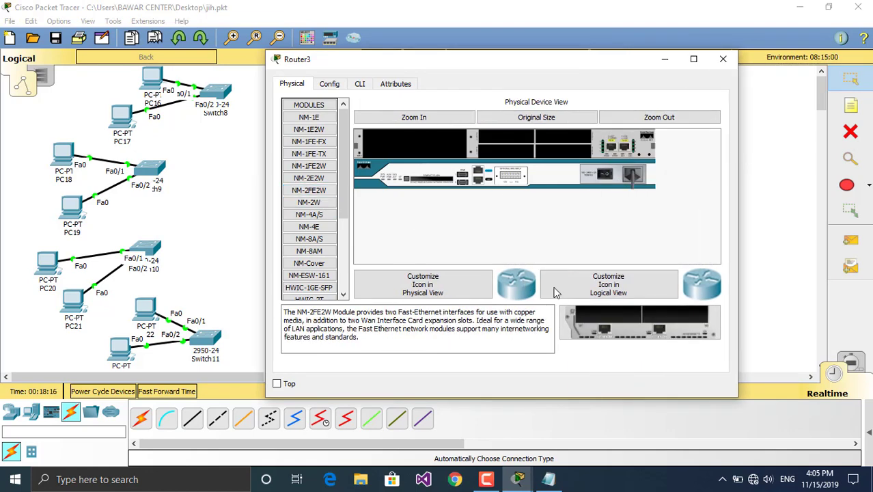
pyautogui.moveTo(601, 314); pyautogui.dragTo(418, 143)
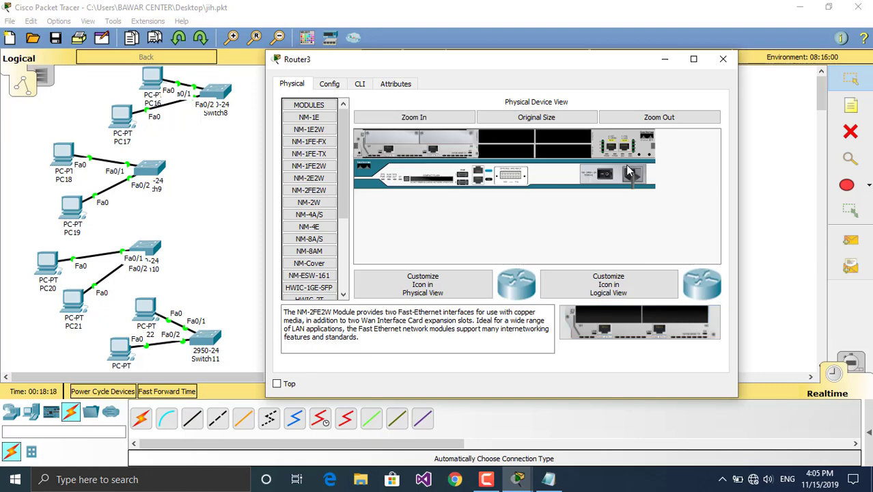
pyautogui.click(721, 60)
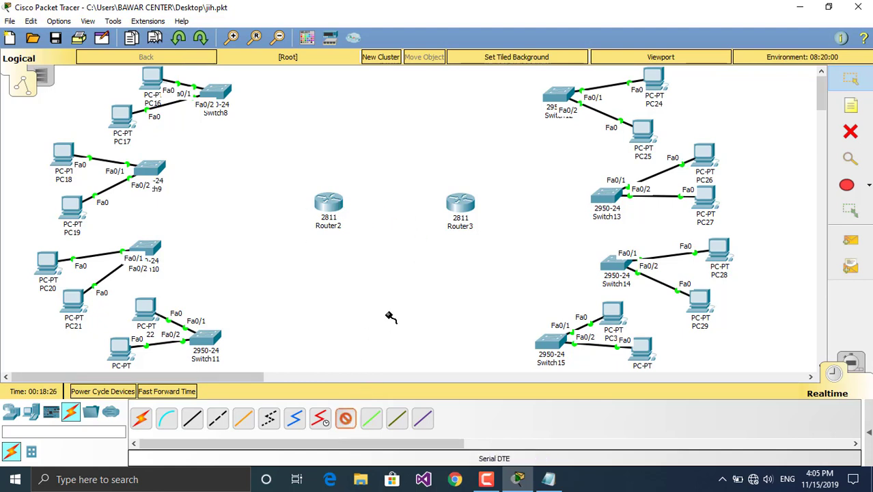
# - Leave the cable tool and add a WIC-1T serial card to Router2's first small expansion slot
pyautogui.click(850, 80)
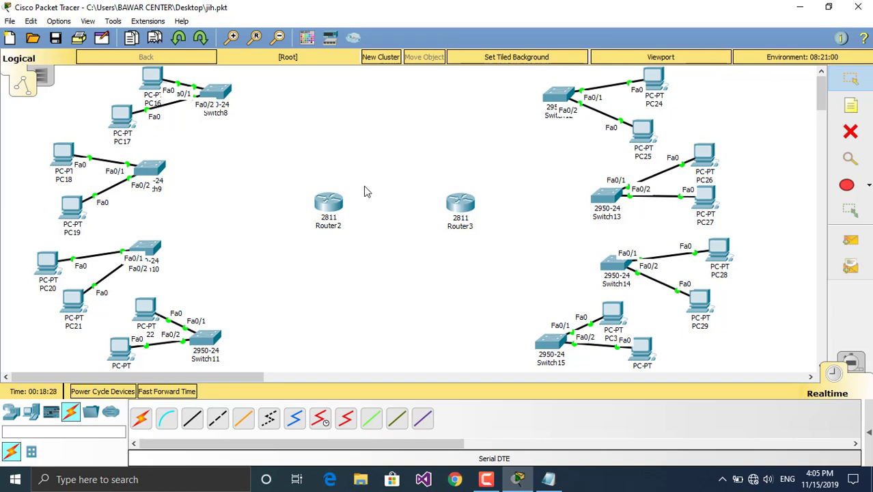
pyautogui.click(327, 204)
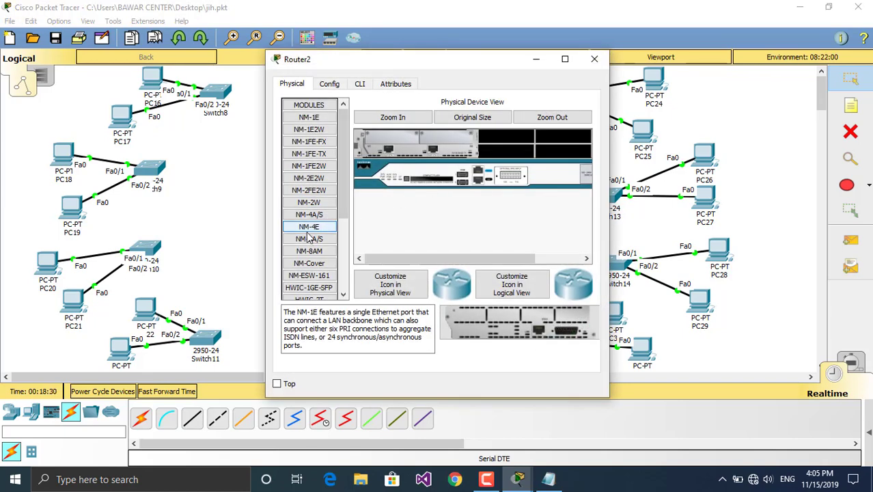
pyautogui.click(310, 217)
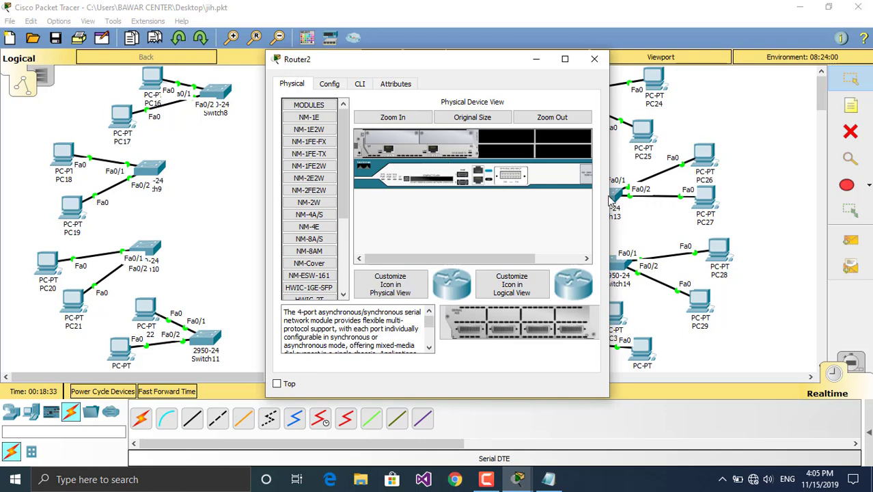
pyautogui.moveTo(607, 195); pyautogui.dragTo(708, 195)
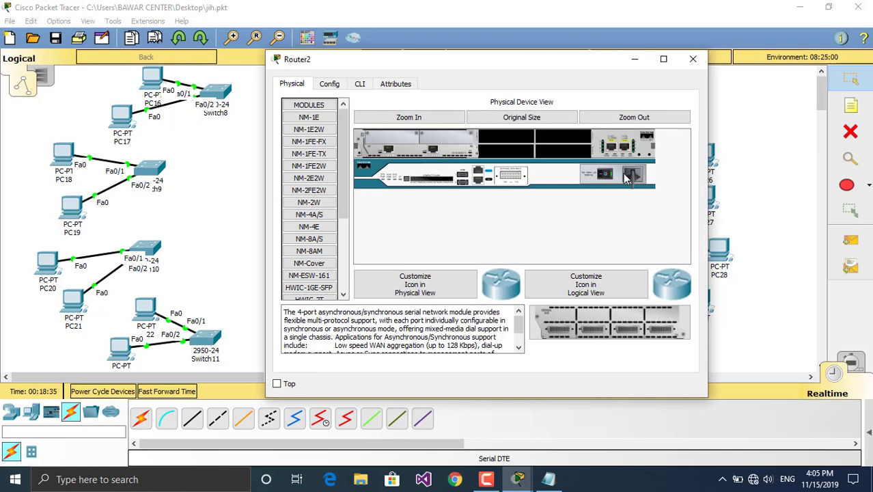
pyautogui.scroll(-4, 334, 203)
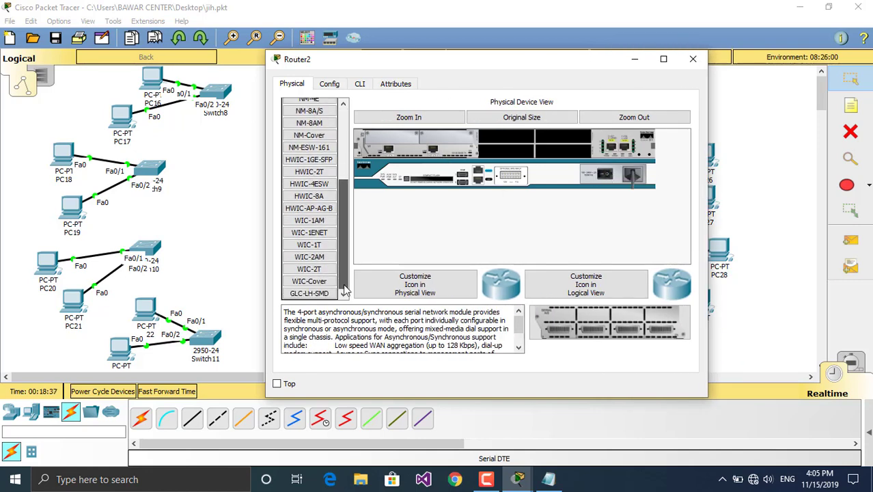
pyautogui.click(308, 250)
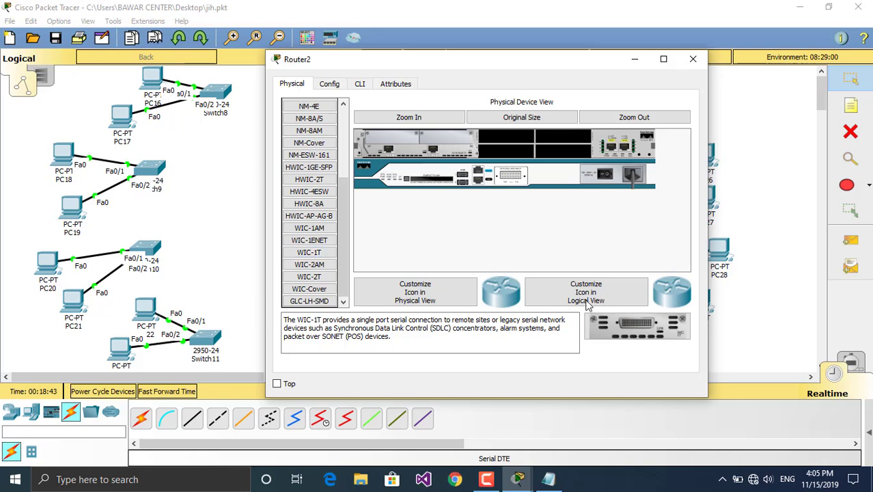
pyautogui.moveTo(635, 326); pyautogui.dragTo(519, 151)
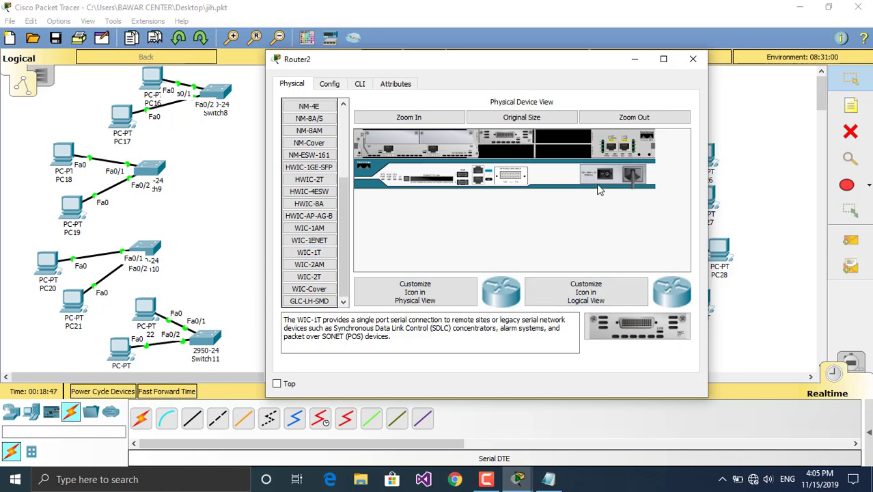
pyautogui.click(693, 59)
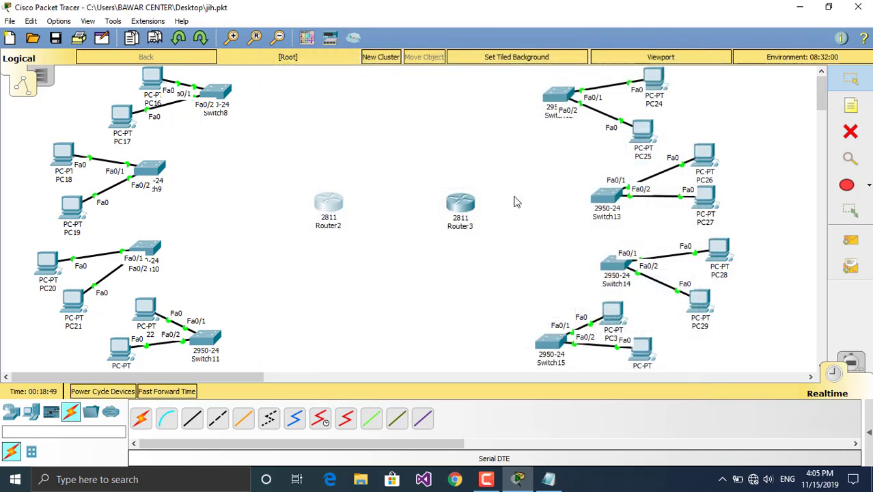
# - Add a WIC-1T serial card to Router3's first small expansion slot and close its device window
pyautogui.doubleClick(462, 206)
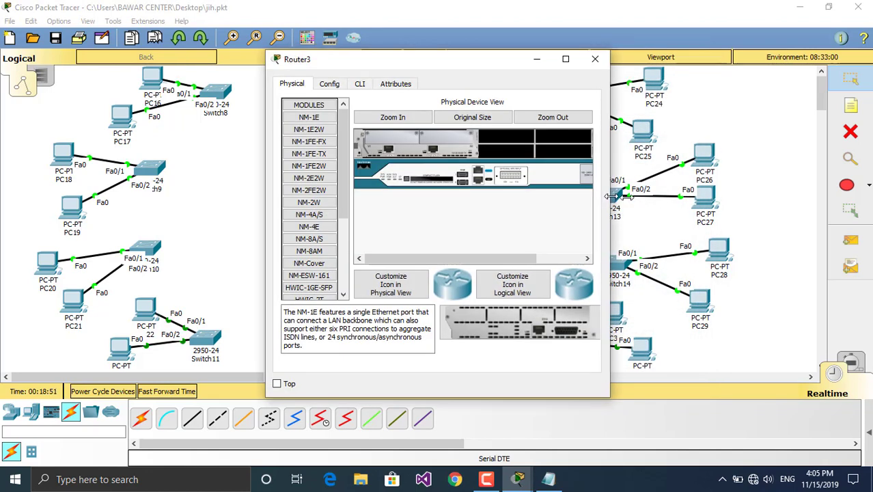
pyautogui.moveTo(608, 200); pyautogui.dragTo(654, 196)
pyautogui.scroll(-4, 310, 204)
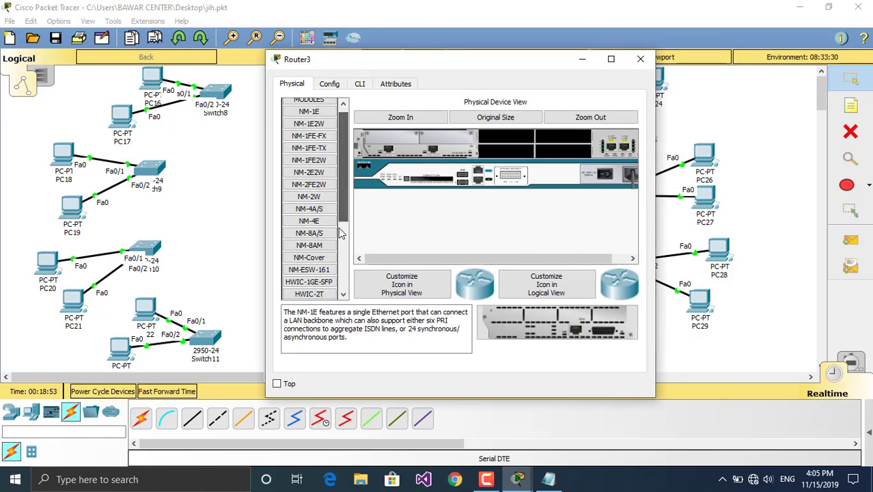
pyautogui.moveTo(311, 251); pyautogui.dragTo(517, 150)
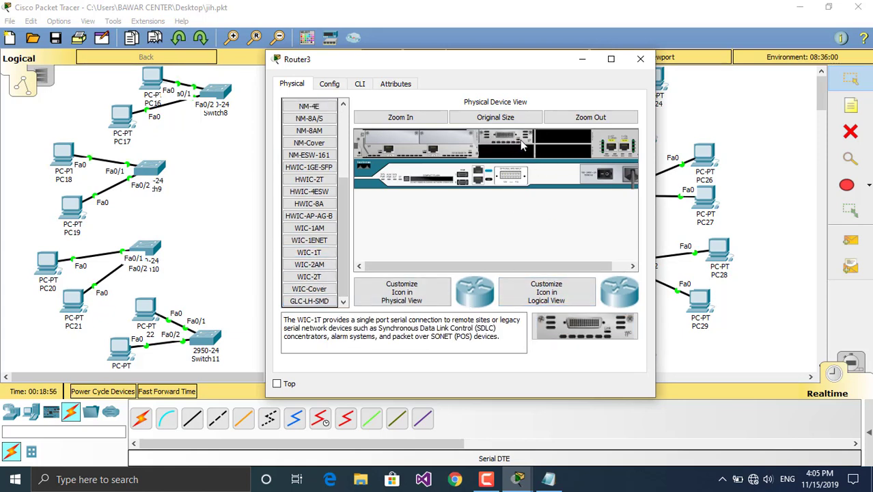
pyautogui.click(639, 59)
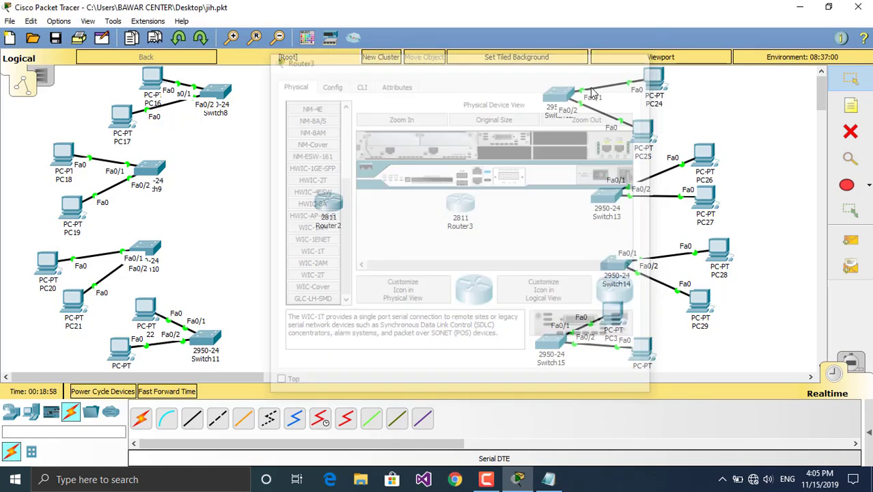
# - Connect Switch8 and Switch9 to Router2 using the automatically chosen connection type
pyautogui.click(140, 419)
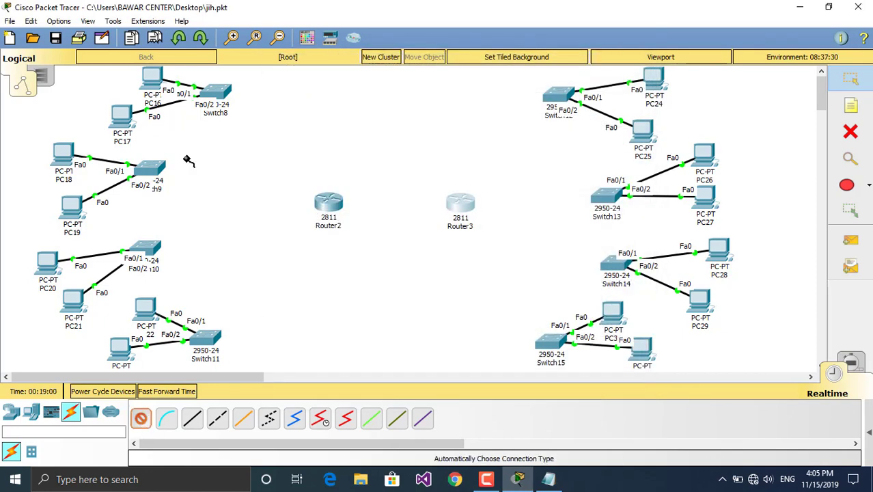
pyautogui.click(219, 93)
pyautogui.click(329, 220)
pyautogui.click(328, 204)
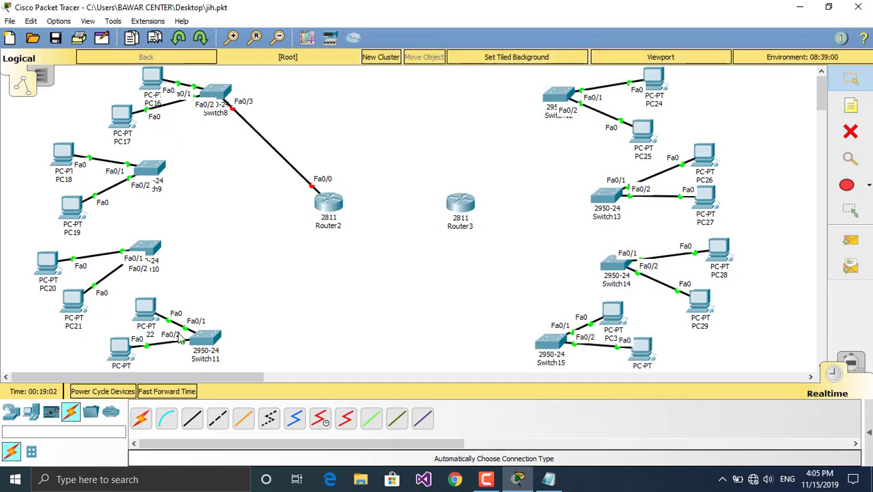
pyautogui.click(144, 420)
pyautogui.click(149, 170)
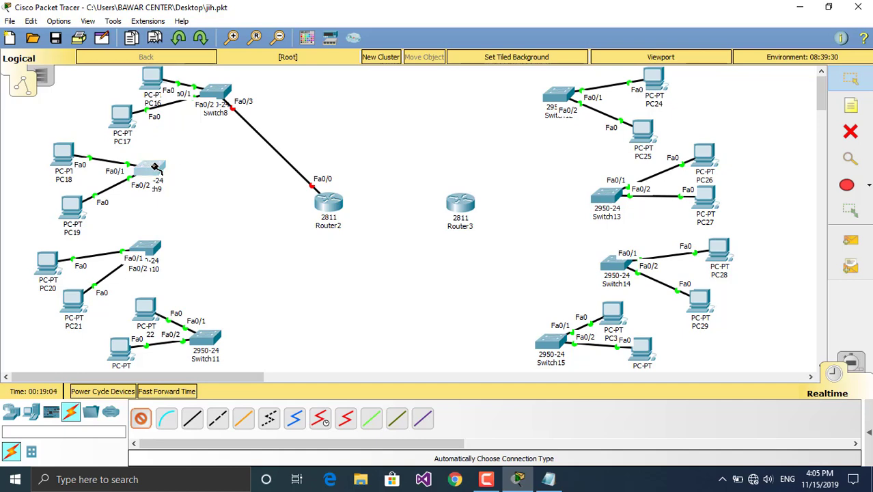
pyautogui.click(330, 205)
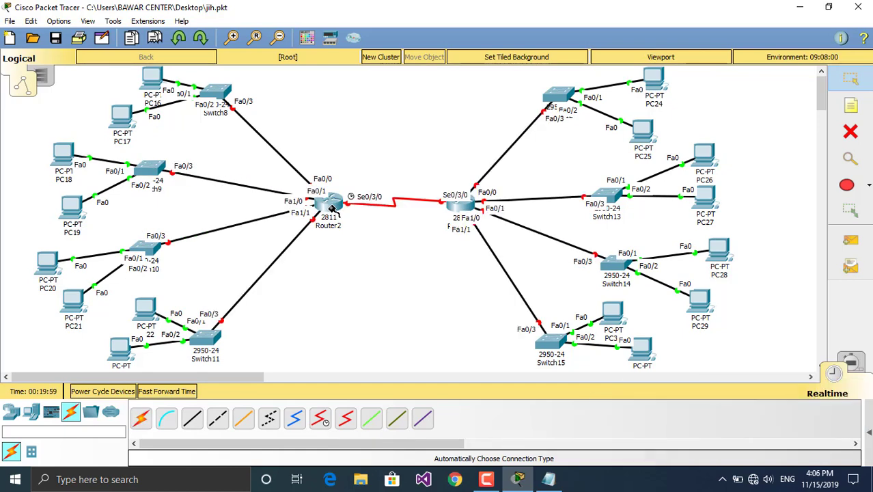
# - Open Router2's configuration settings, widening its window and moving it clear of the topology's other half
pyautogui.moveTo(333, 208)
pyautogui.click(334, 207)
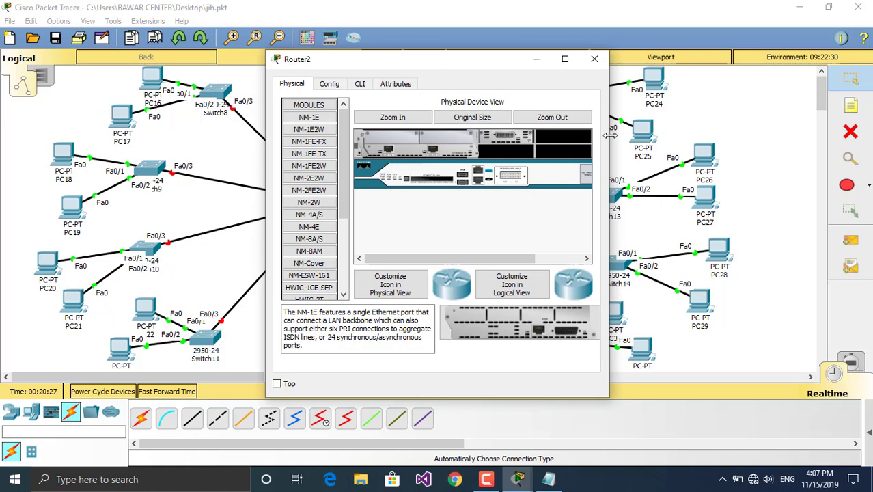
pyautogui.moveTo(609, 136); pyautogui.dragTo(689, 136)
pyautogui.moveTo(473, 66); pyautogui.dragTo(470, 56)
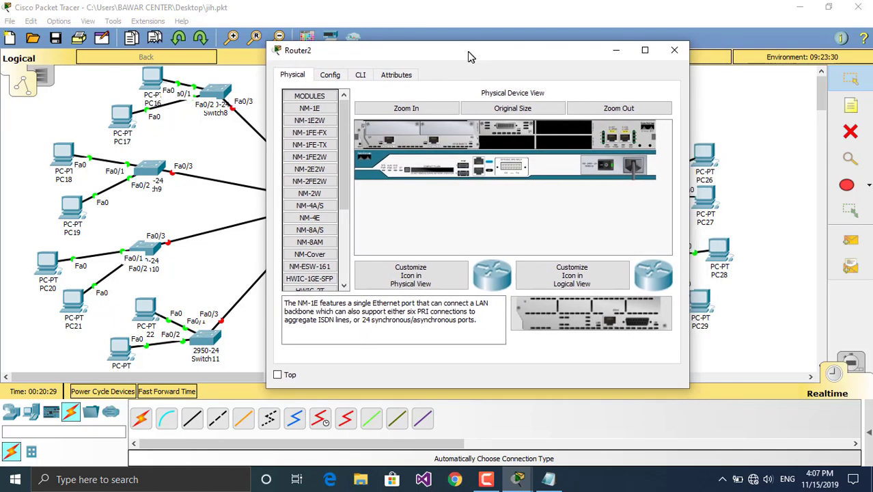
pyautogui.click(340, 75)
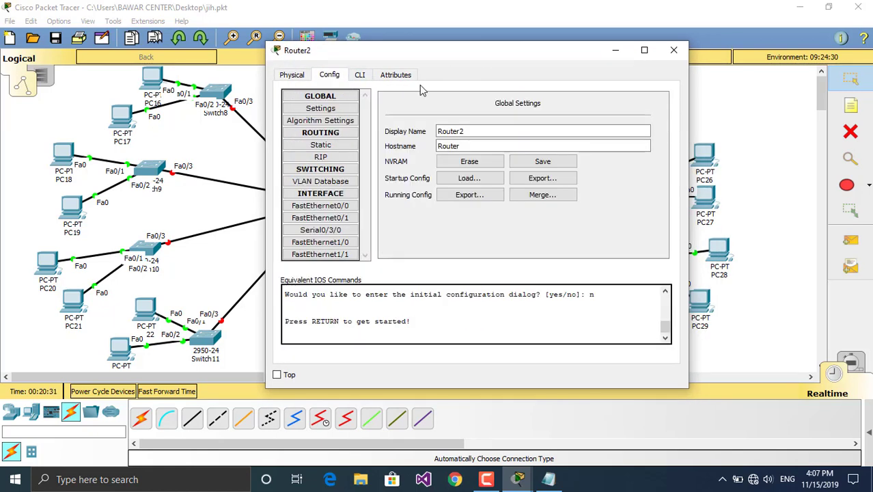
pyautogui.moveTo(480, 58); pyautogui.dragTo(335, 56)
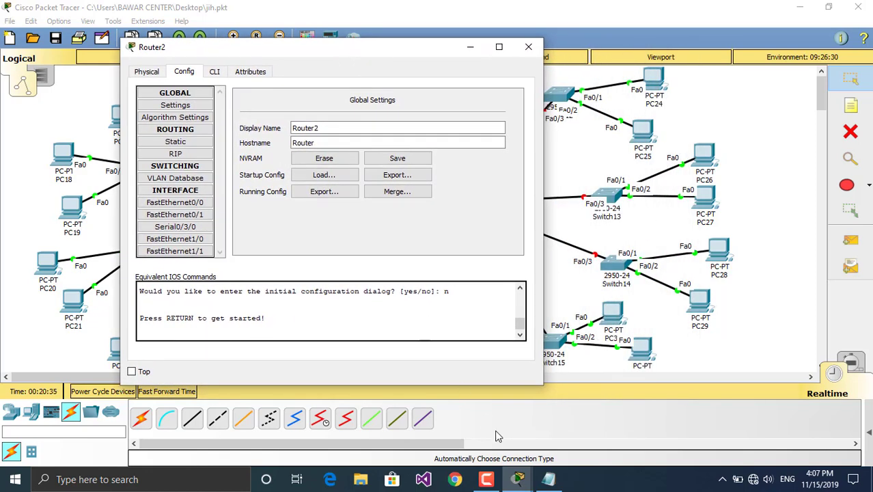
# - Bring up the subnet notes in Notepad and dock the Router2 configuration window beside them
pyautogui.click(548, 478)
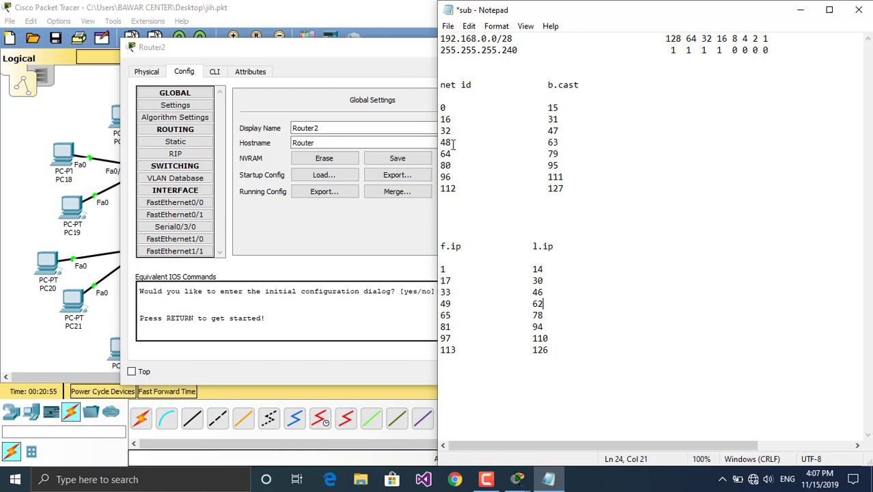
pyautogui.click(394, 65)
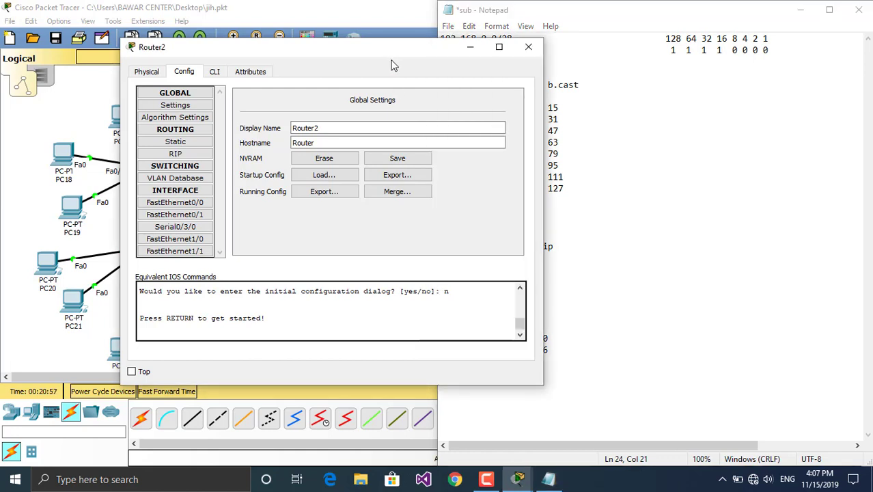
pyautogui.moveTo(384, 54); pyautogui.dragTo(1, 53)
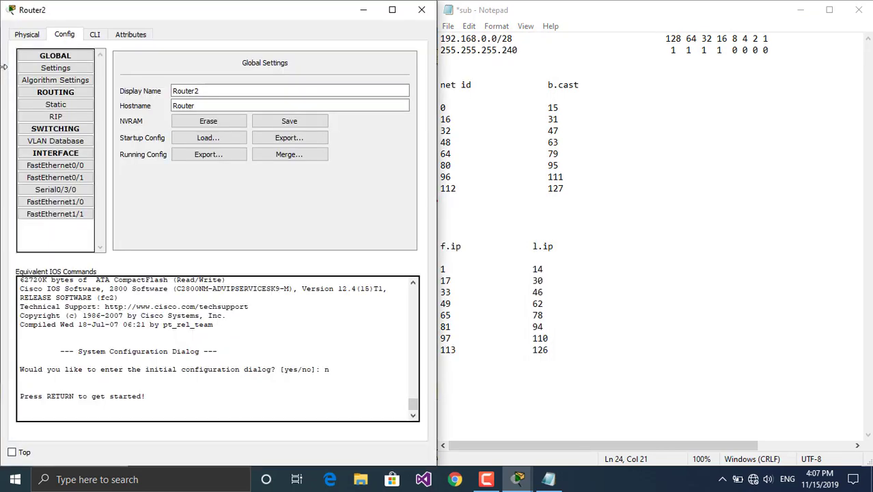
pyautogui.click(537, 154)
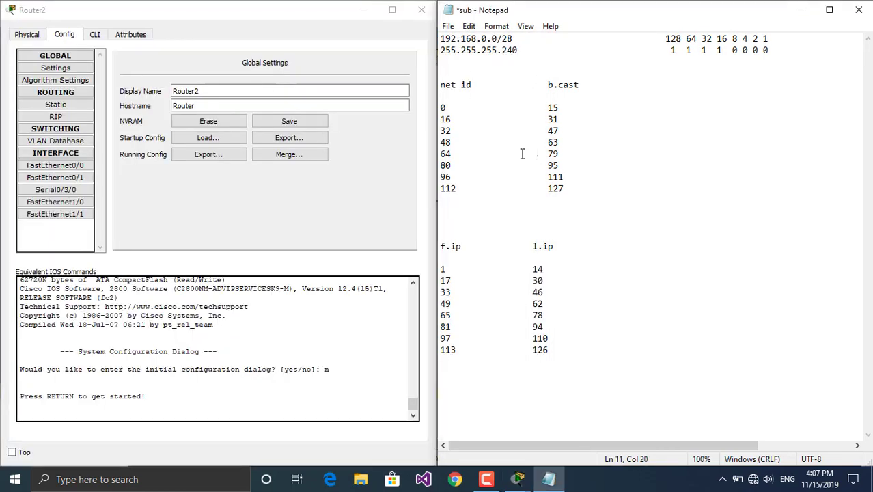
# - Enable Router2's FastEthernet0/0 port and assign it IP address 192.168.0.1 with subnet mask 255.255.255.240
pyautogui.click(70, 167)
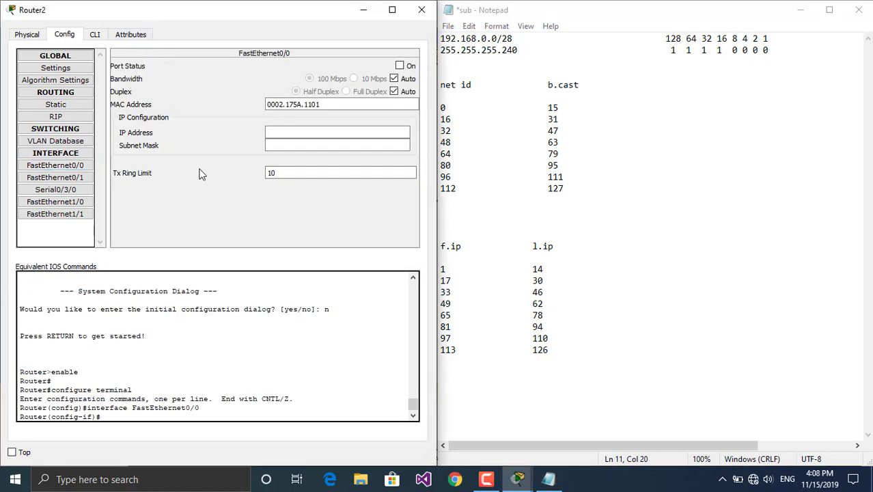
pyautogui.click(399, 65)
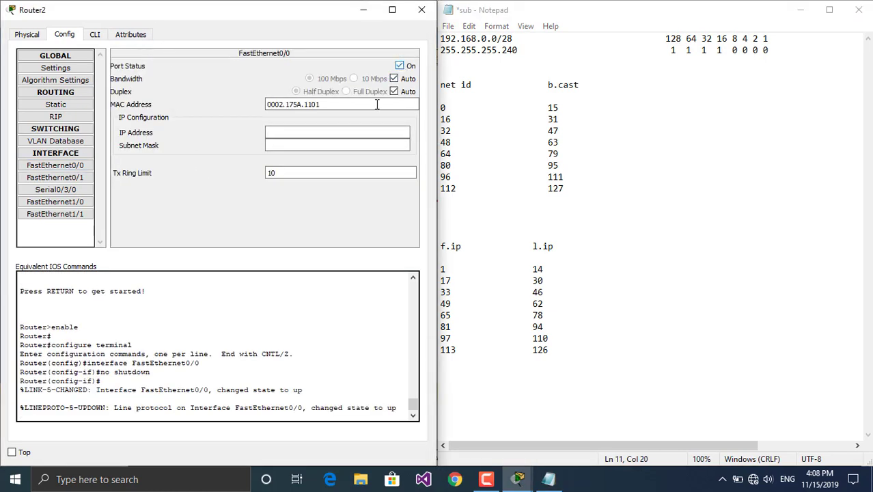
pyautogui.click(351, 130)
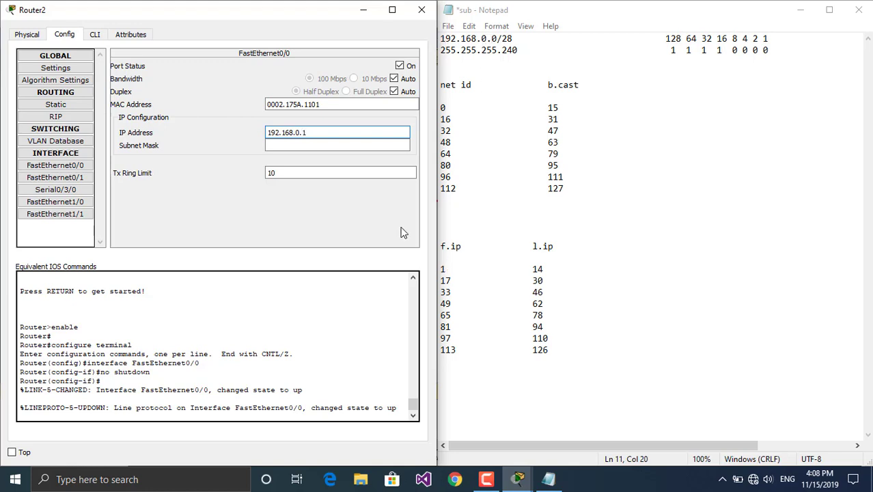
pyautogui.click(354, 145)
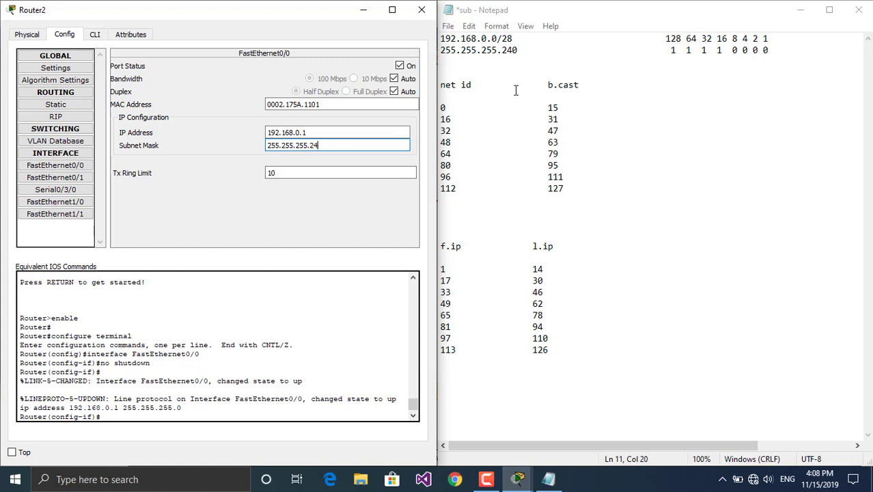
pyautogui.click(324, 133)
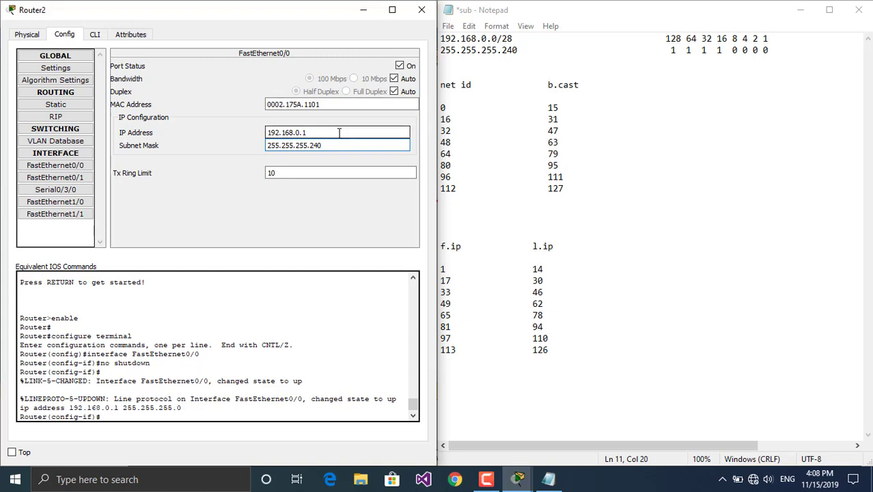
pyautogui.click(326, 145)
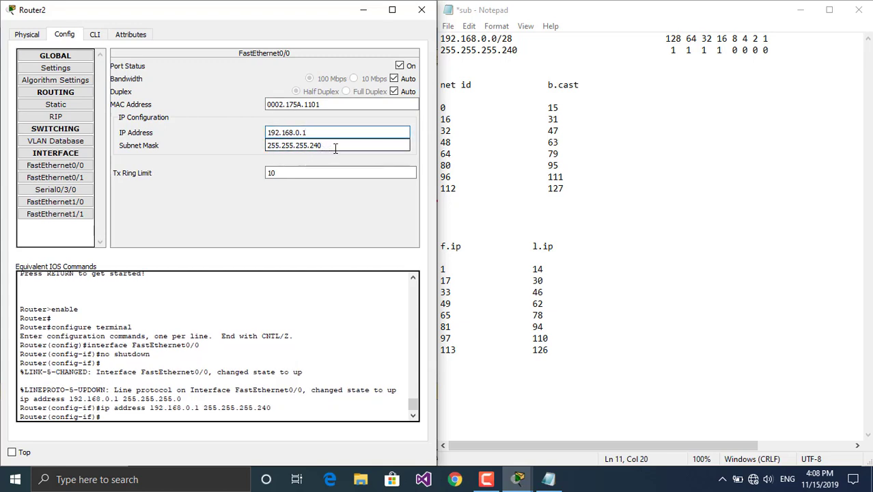
pyautogui.click(85, 168)
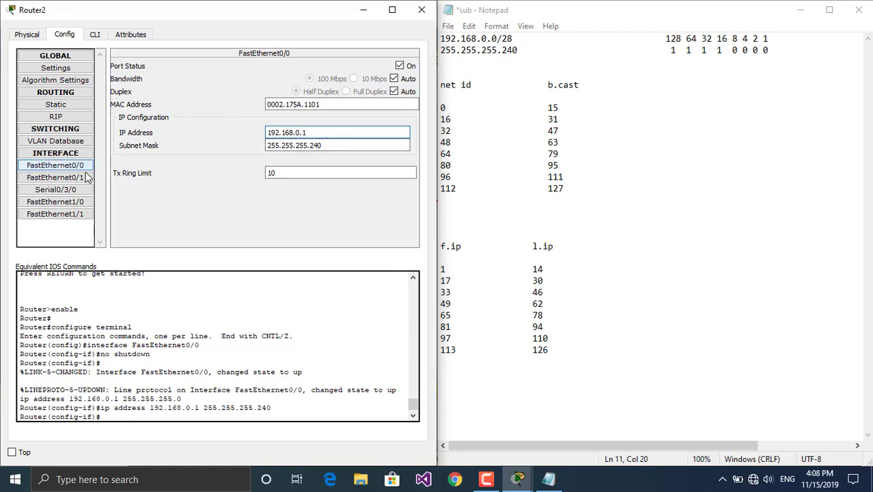
# - Enable Router2's FastEthernet0/1 port and assign it IP address 192.168.0.17 with subnet mask 255.255.255.240
pyautogui.click(85, 177)
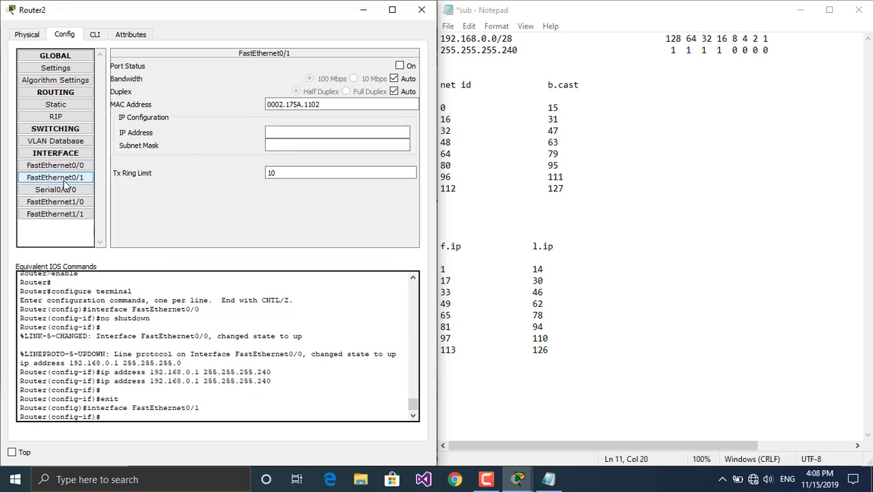
pyautogui.click(399, 66)
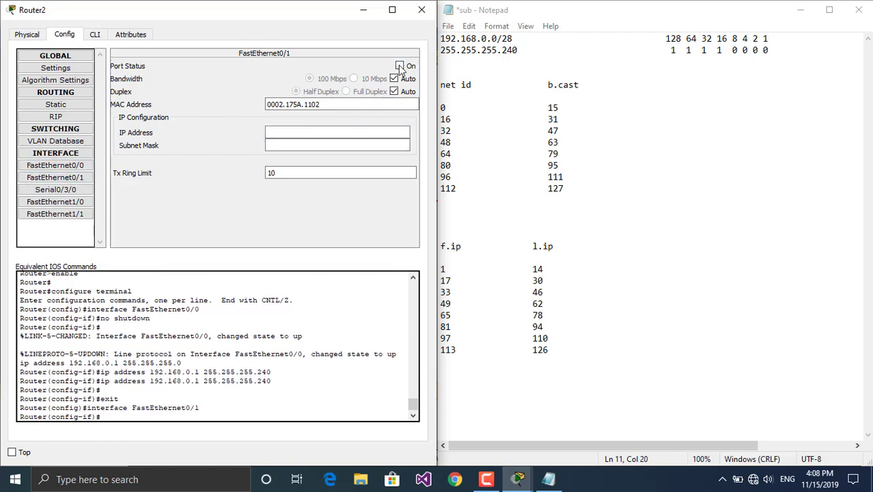
pyautogui.click(327, 132)
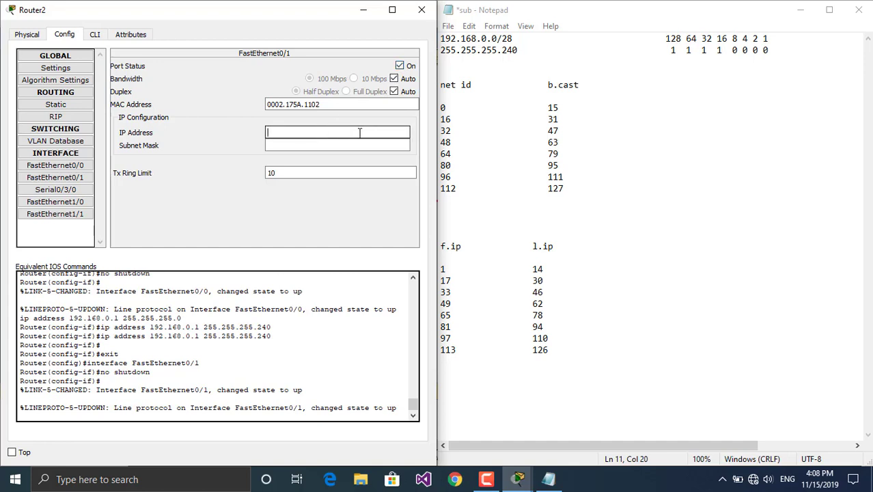
pyautogui.write('172.16.10.0')
pyautogui.press('BackSpace')
pyautogui.press('BackSpace')
pyautogui.press('BackSpace')
pyautogui.press('BackSpace')
pyautogui.press('BackSpace')
pyautogui.press('BackSpace')
pyautogui.press('BackSpace')
pyautogui.press('BackSpace')
pyautogui.press('BackSpace')
pyautogui.press('BackSpace')
pyautogui.write('192.168.0.17')
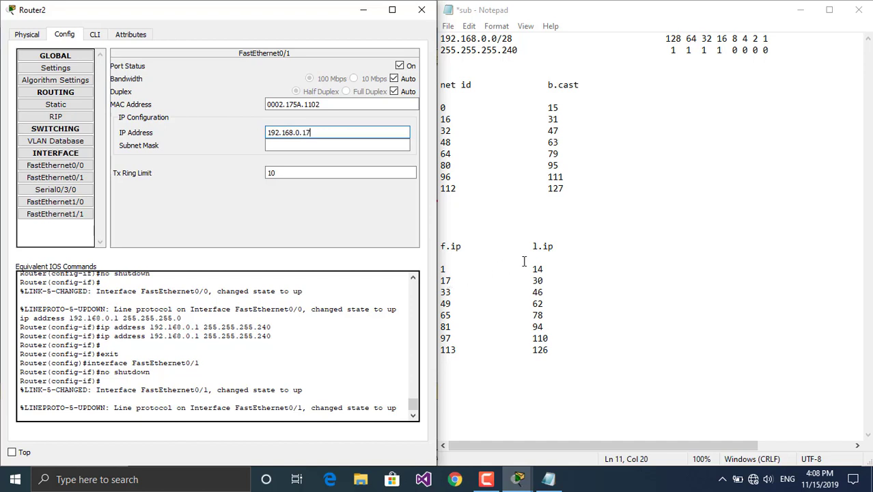
pyautogui.hotkey('ctrl', 'a')
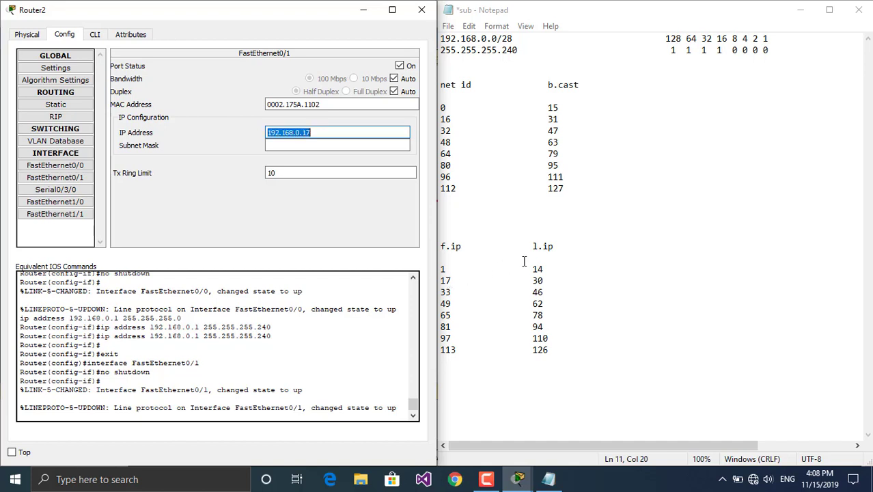
pyautogui.click(360, 147)
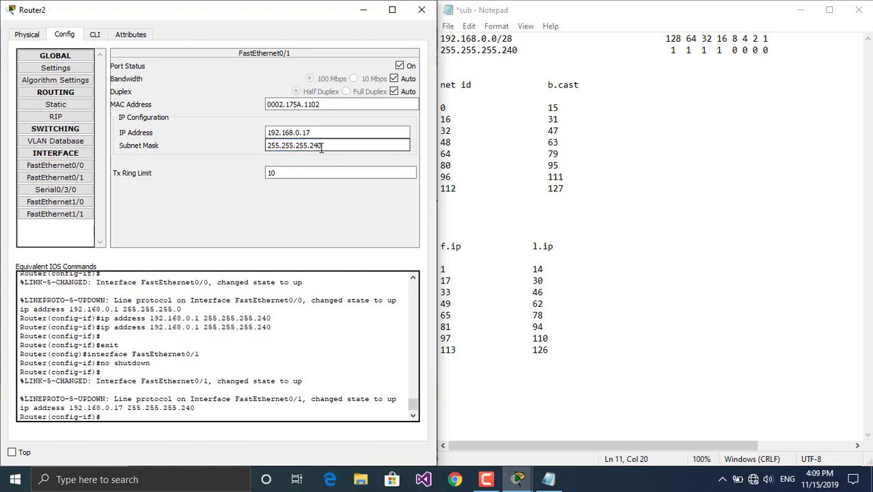
# - Assign IP address 192.168.0.33 with subnet mask 255.255.255.240 to Router2's FastEthernet1/0 interface
pyautogui.click(63, 203)
pyautogui.click(288, 134)
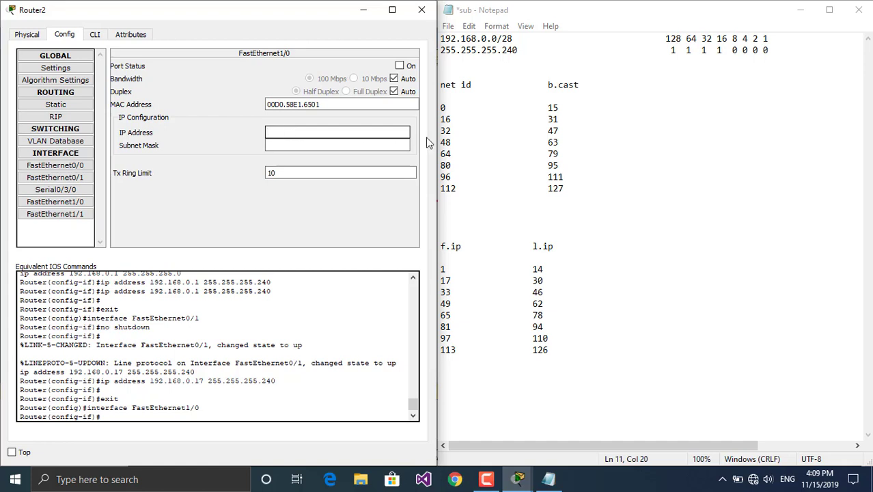
pyautogui.write('192.168.0.17')
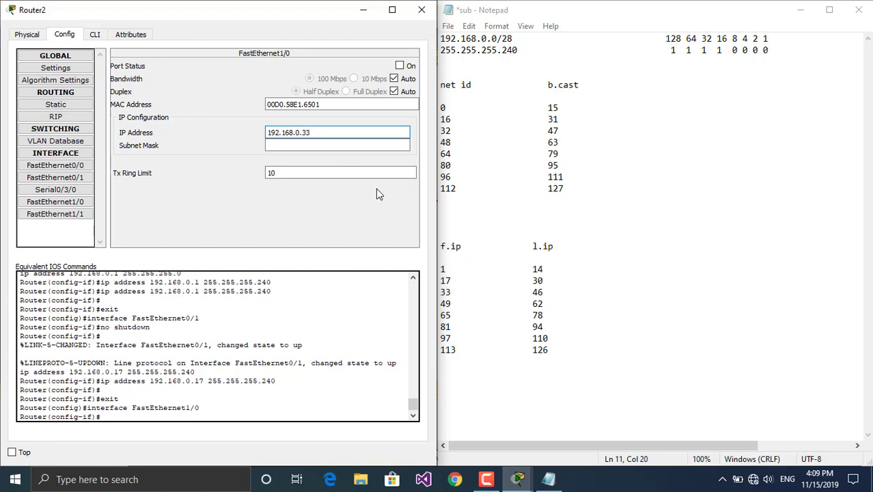
pyautogui.click(345, 144)
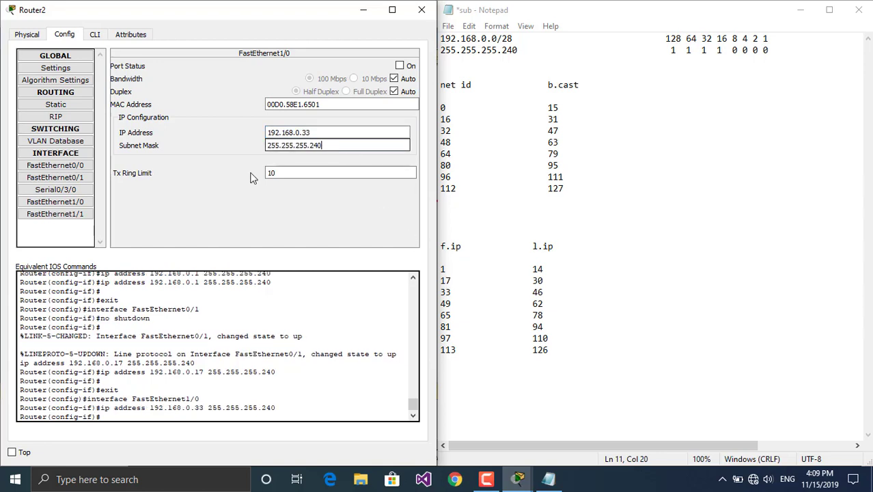
# - Enable Router2's FastEthernet1/1 port and assign it IP address 192.168.0.49 with subnet mask 255.255.255.240
pyautogui.click(71, 215)
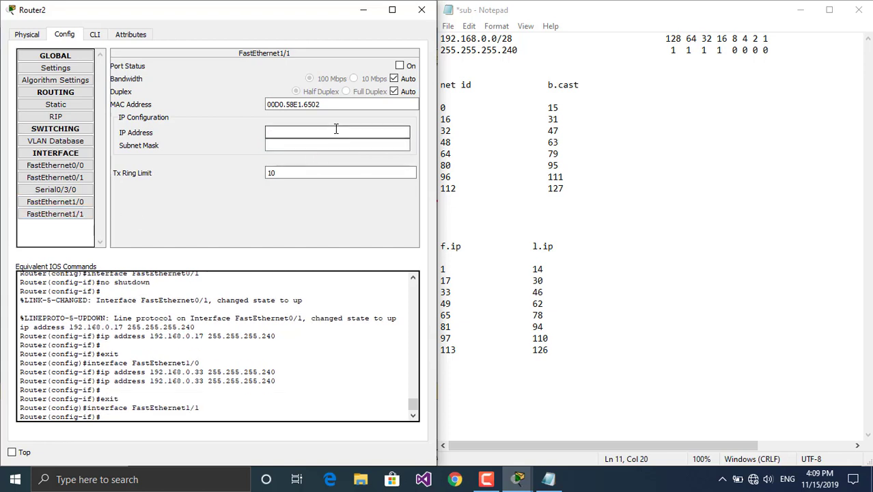
pyautogui.click(400, 65)
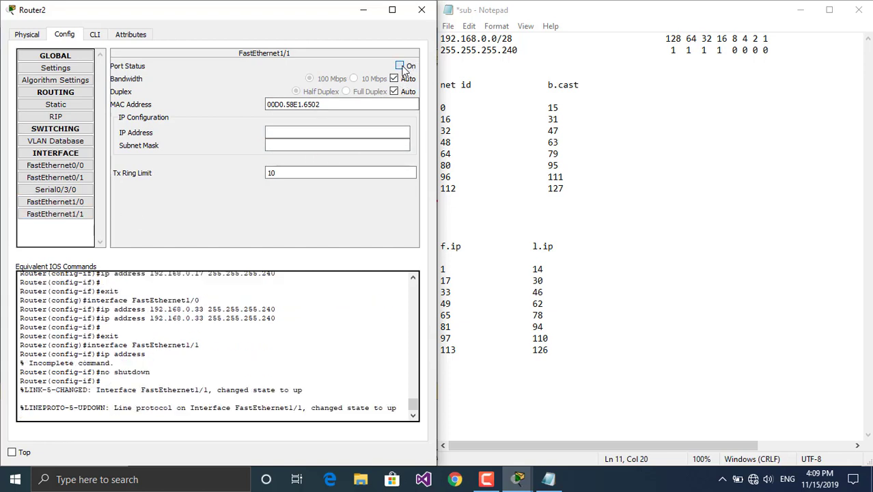
pyautogui.click(289, 133)
pyautogui.write('192.168.0.17')
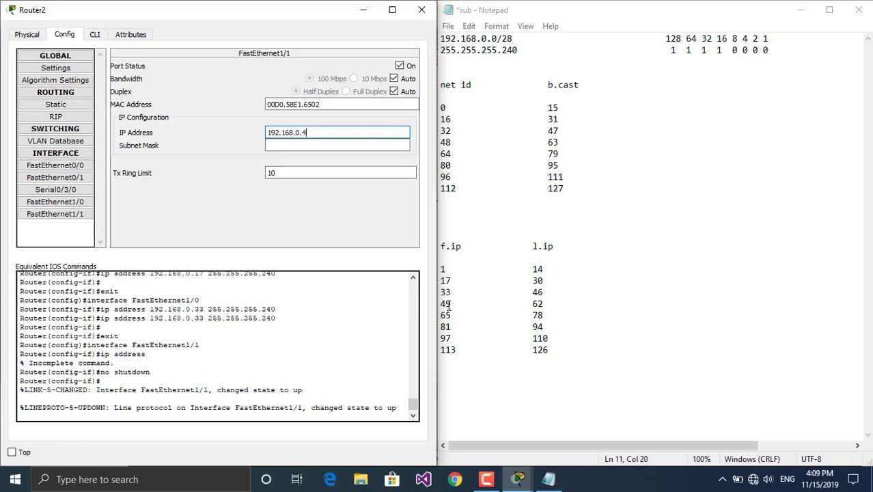
pyautogui.write('9')
pyautogui.click(348, 148)
pyautogui.write('255.255.255.240')
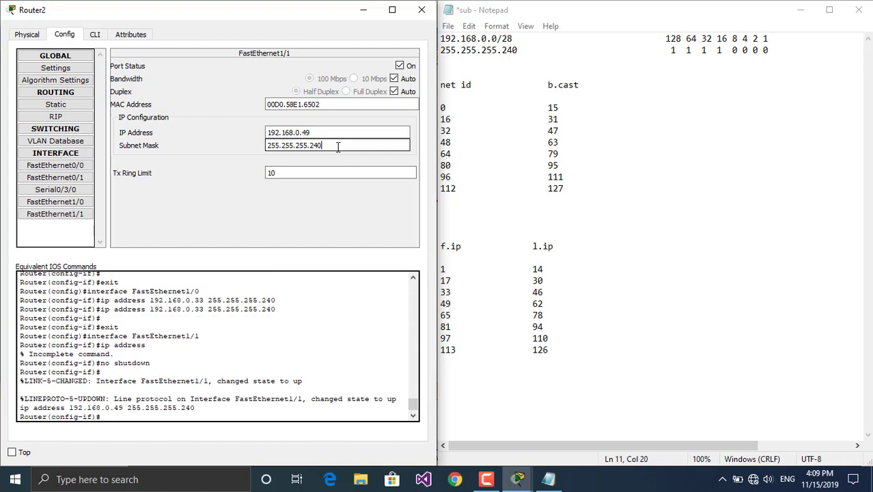
# - Enable Router2's FastEthernet1/0 port and review the settings of FastEthernet0/1 and FastEthernet0/0
pyautogui.click(54, 201)
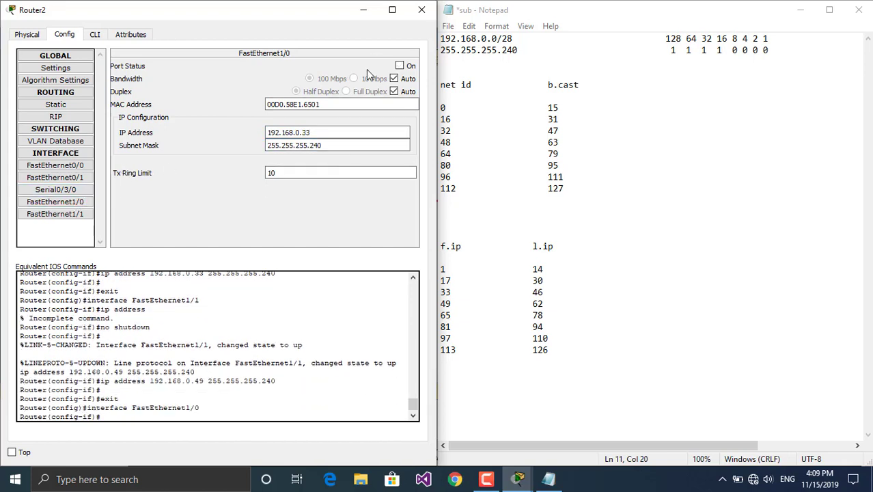
pyautogui.click(399, 65)
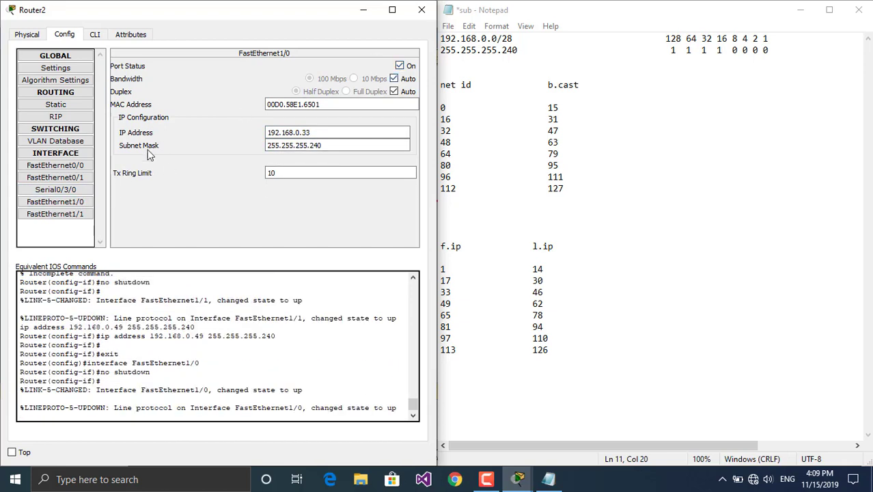
pyautogui.click(74, 179)
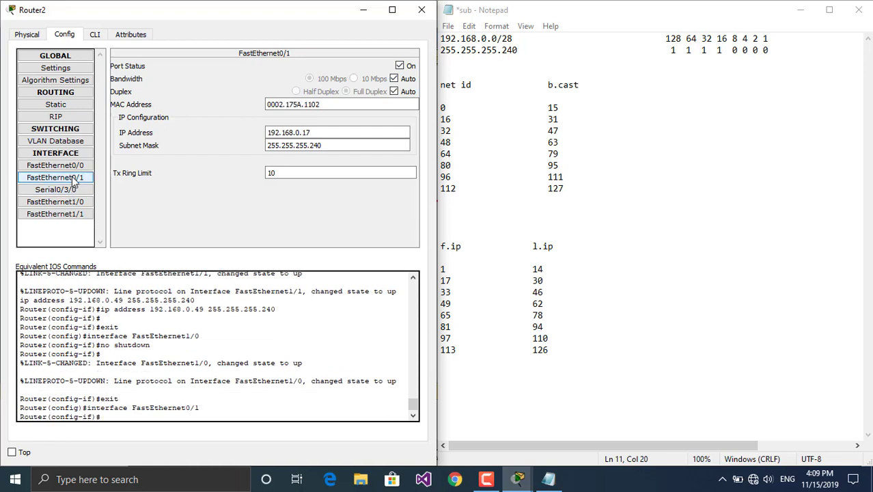
pyautogui.click(72, 170)
# - Give Router2's Serial0/3/0 interface IP address 10.0.0.1 with subnet mask 255.0.0.0, enable the port and close the router's window
pyautogui.click(58, 191)
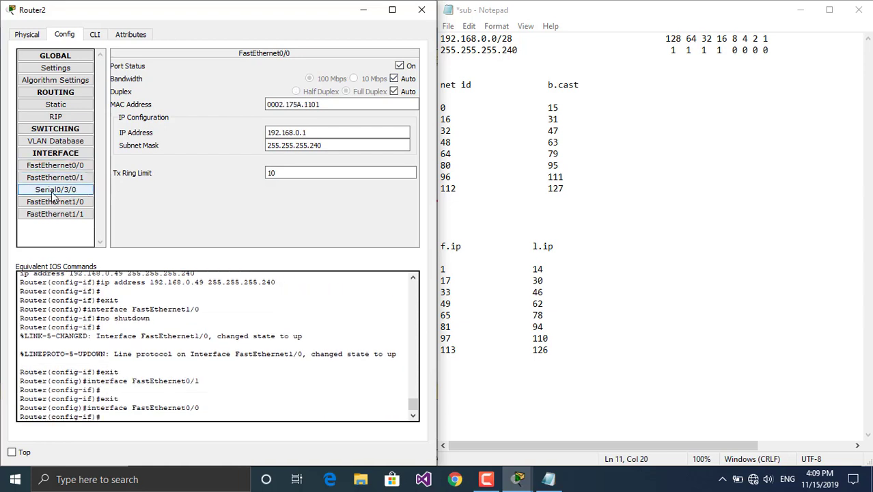
pyautogui.click(295, 118)
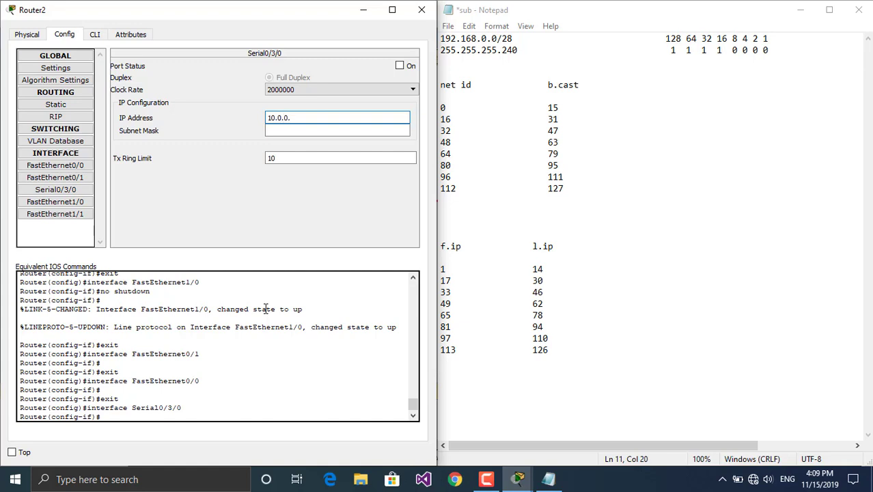
pyautogui.click(375, 131)
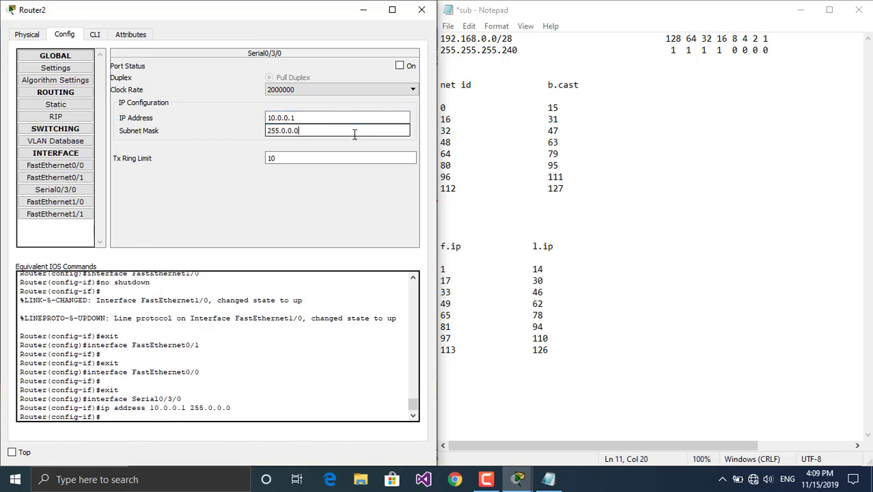
pyautogui.click(400, 65)
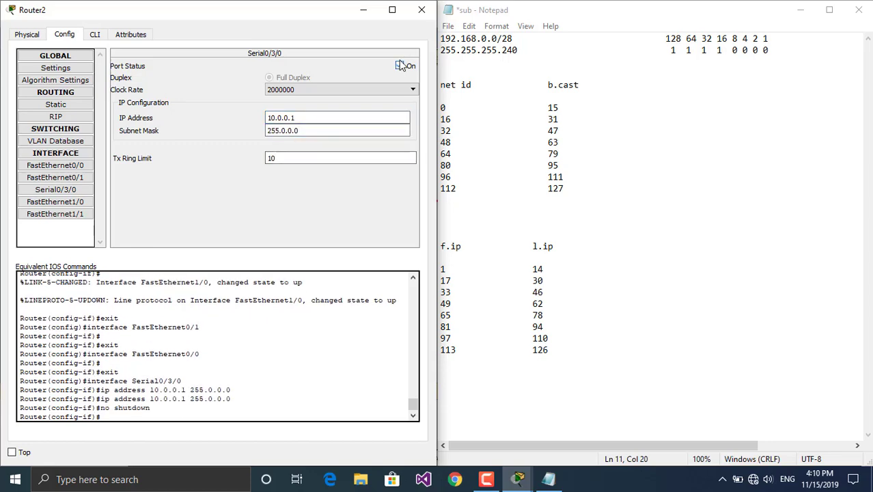
pyautogui.click(422, 12)
pyautogui.click(377, 164)
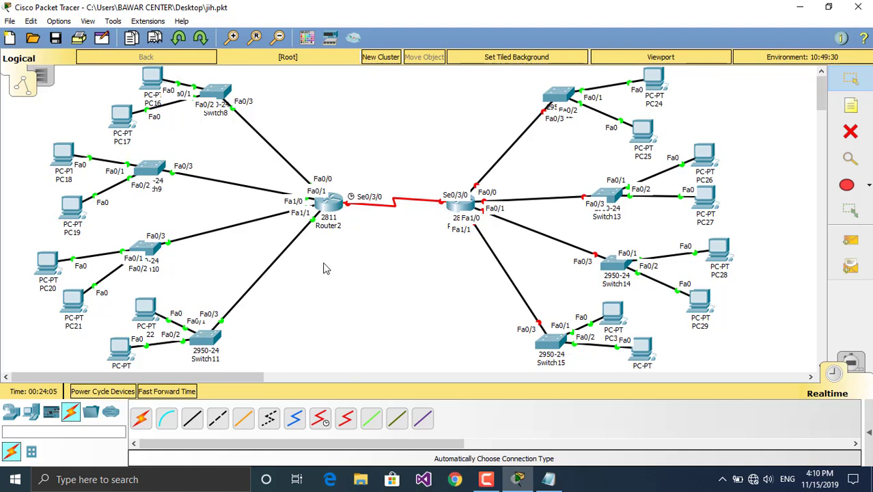
# - Reopen Router2's Serial0/3/0 settings, set the clock rate to 64000 and close the router's window
pyautogui.click(328, 201)
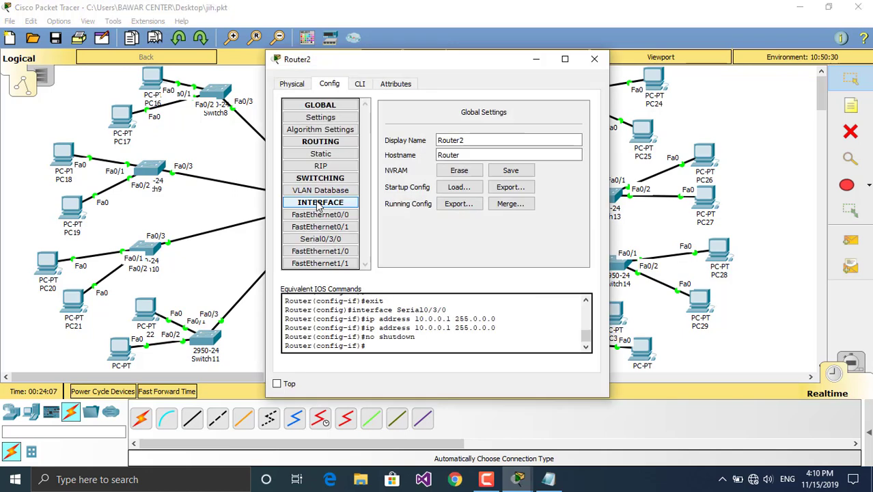
pyautogui.click(324, 239)
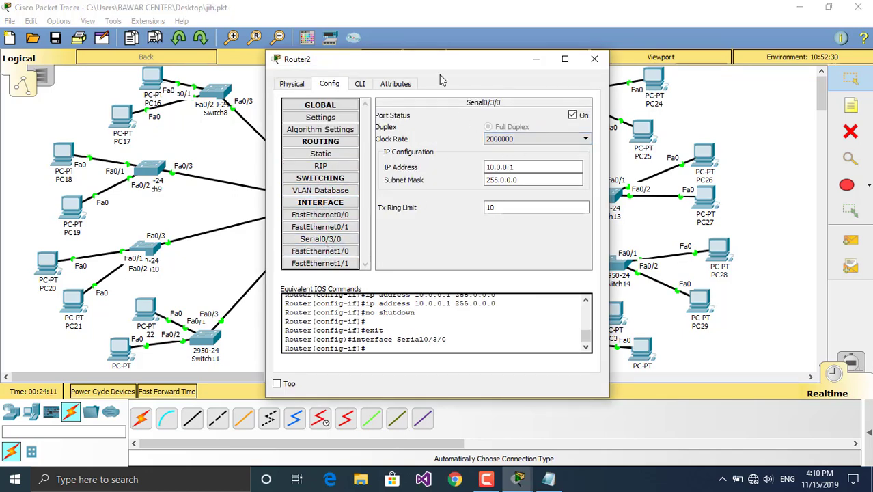
pyautogui.moveTo(433, 61); pyautogui.dragTo(393, 103)
pyautogui.click(536, 175)
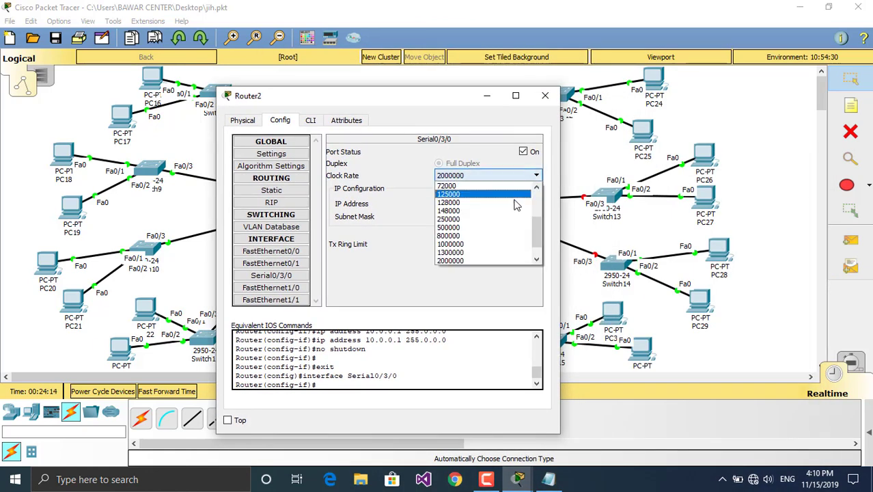
pyautogui.scroll(3, 536, 217)
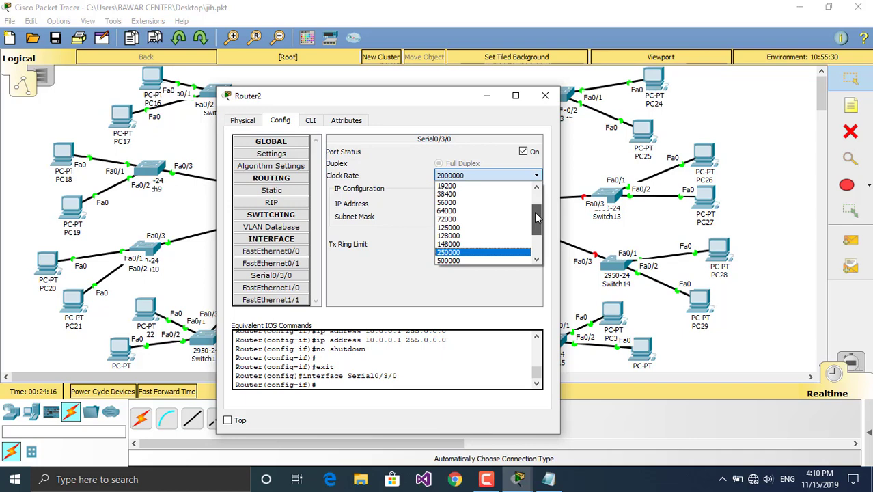
pyautogui.click(459, 211)
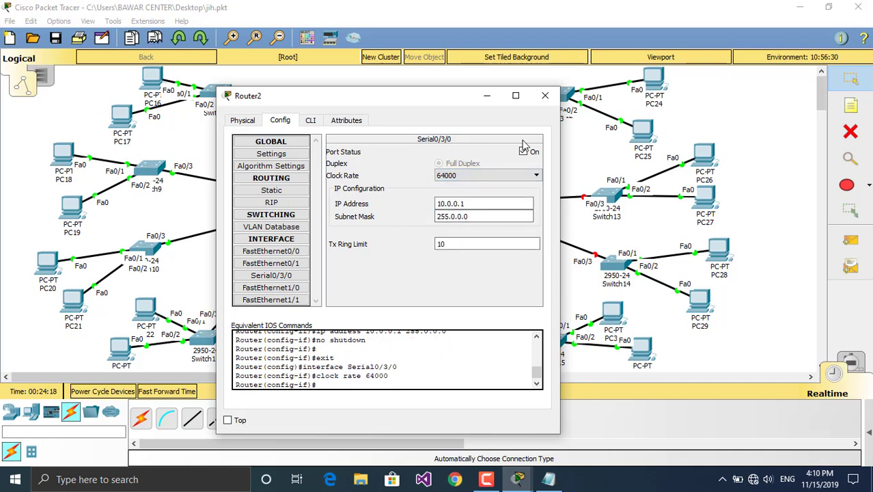
pyautogui.click(545, 96)
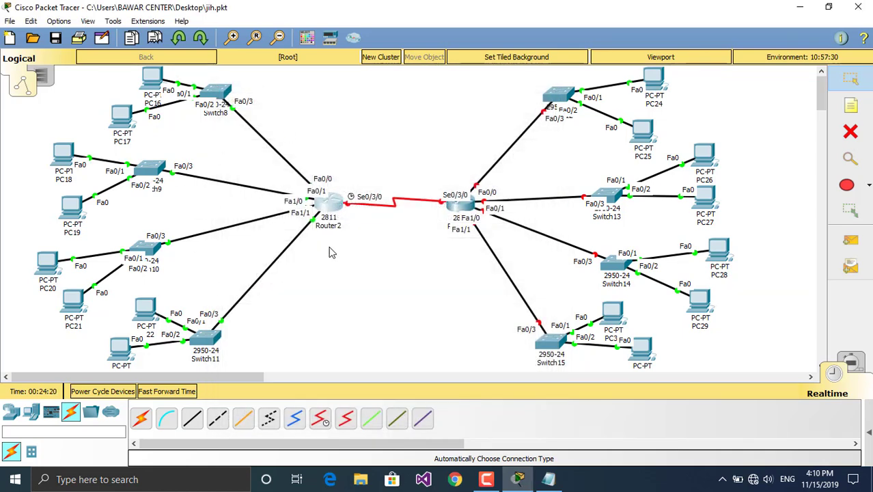
# - Open Router3's configuration settings and place its window beside the Notepad subnet list
pyautogui.click(458, 209)
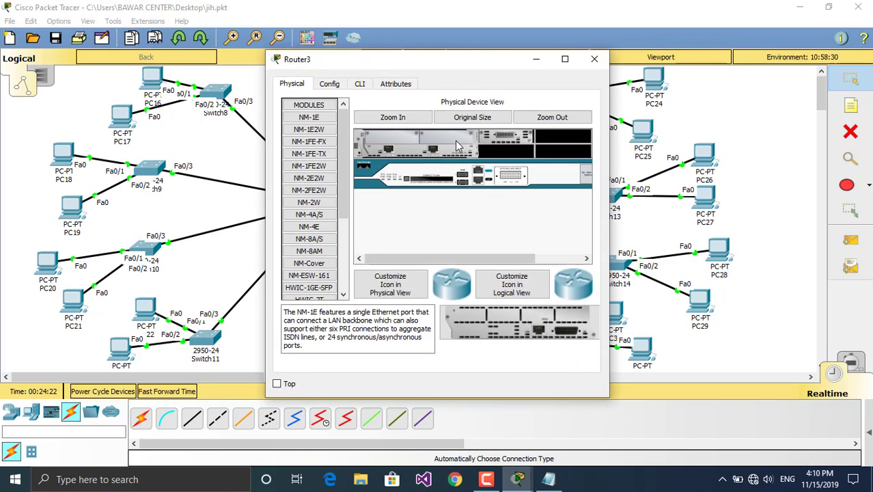
pyautogui.moveTo(459, 65); pyautogui.dragTo(316, 80)
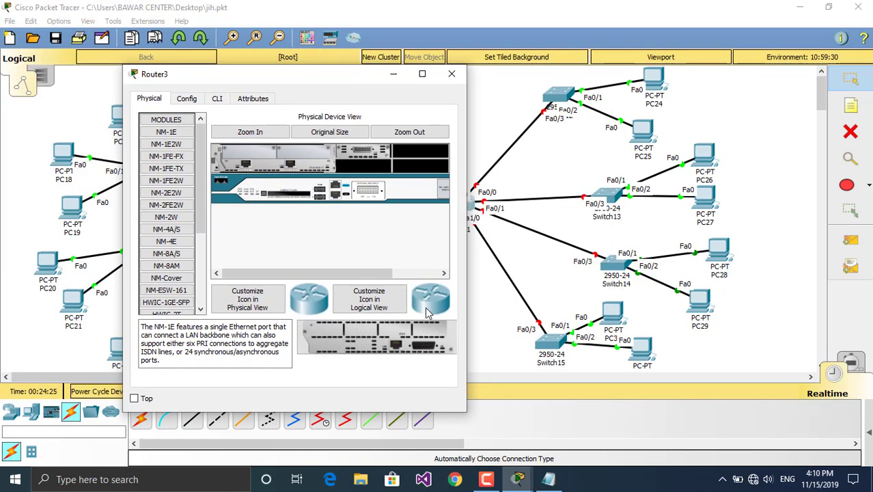
pyautogui.click(549, 479)
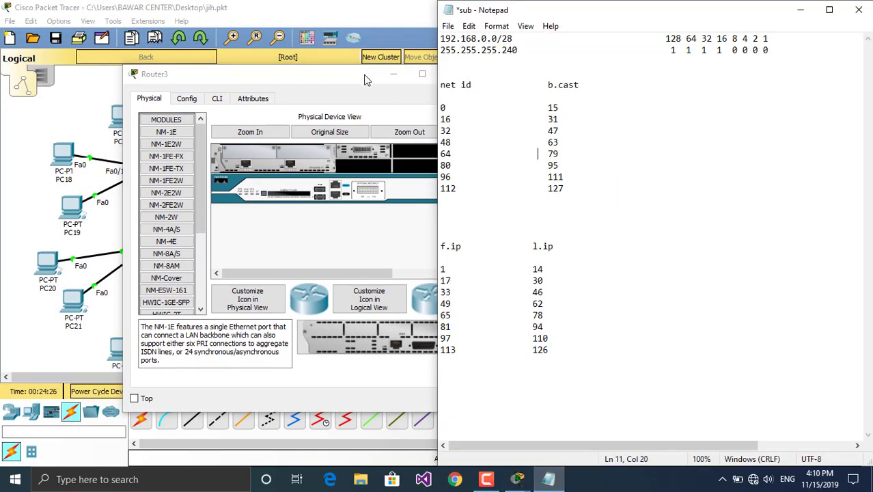
pyautogui.moveTo(369, 73); pyautogui.dragTo(1, 68)
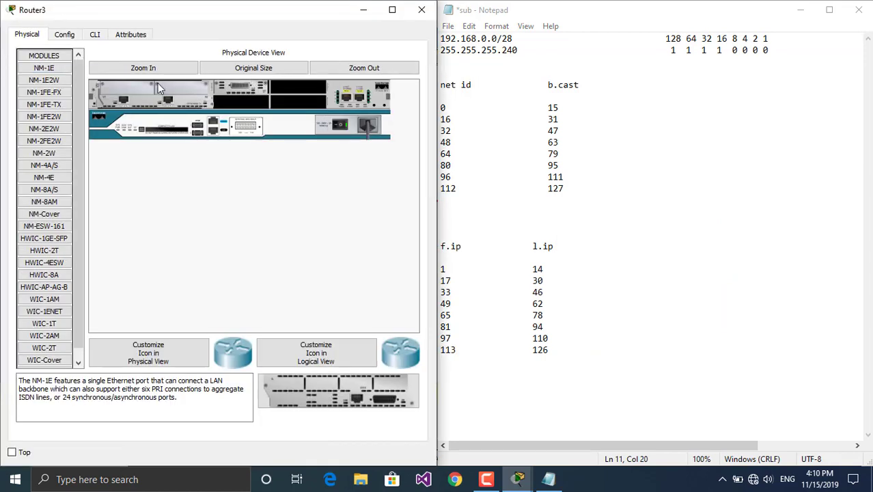
pyautogui.click(65, 36)
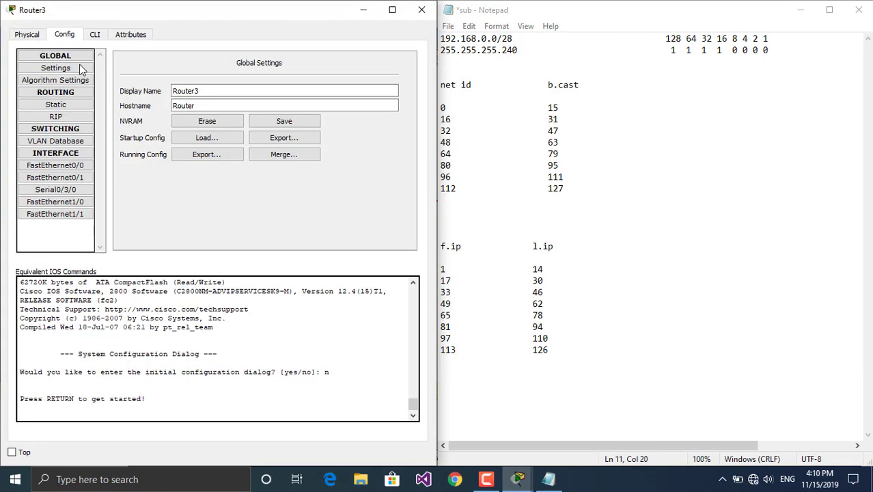
# - Enable Router3's FastEthernet0/0 port and assign it IP address 192.168.0.65 with subnet mask 255.255.255.240
pyautogui.click(77, 169)
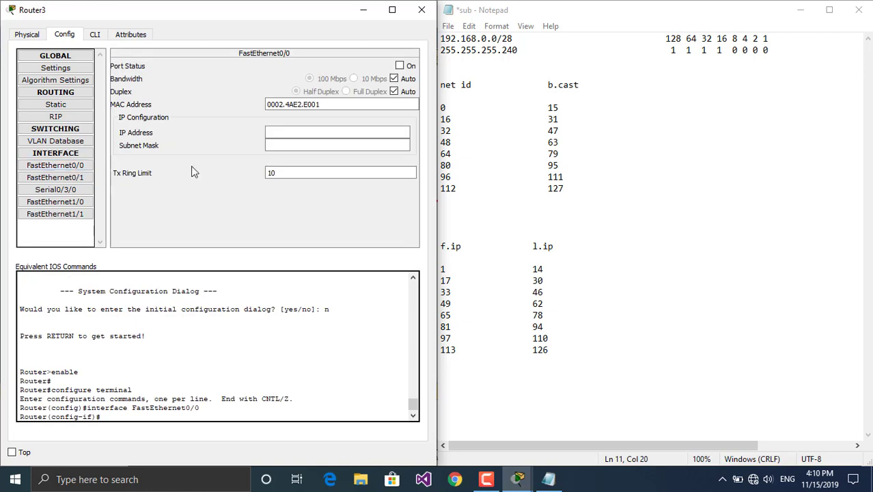
pyautogui.click(400, 65)
pyautogui.click(358, 132)
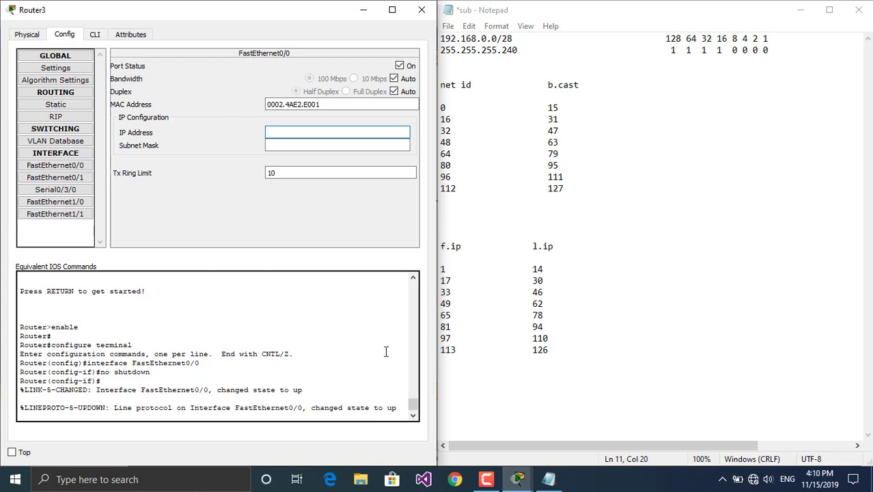
pyautogui.write('192.168.0.17')
pyautogui.click(366, 143)
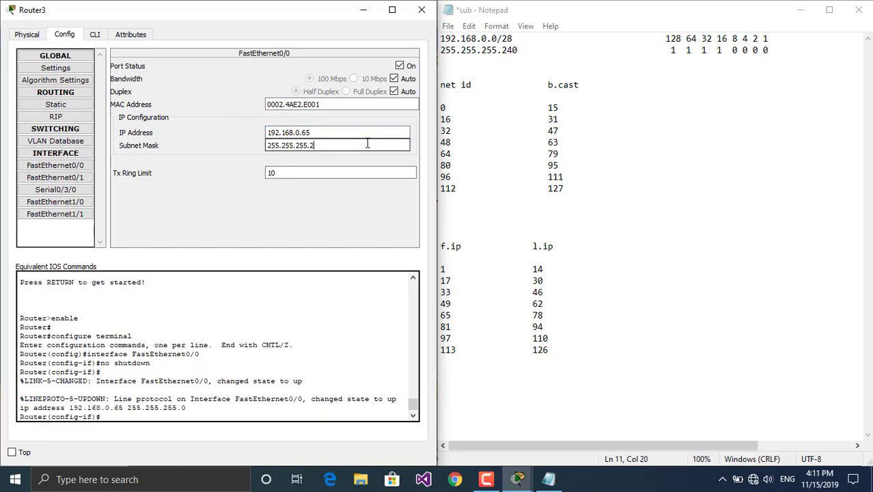
# - Assign Router3's FastEthernet0/1 interface IP address 192.168.0.81 with subnet mask 255.255.255.240
pyautogui.click(74, 178)
pyautogui.click(334, 132)
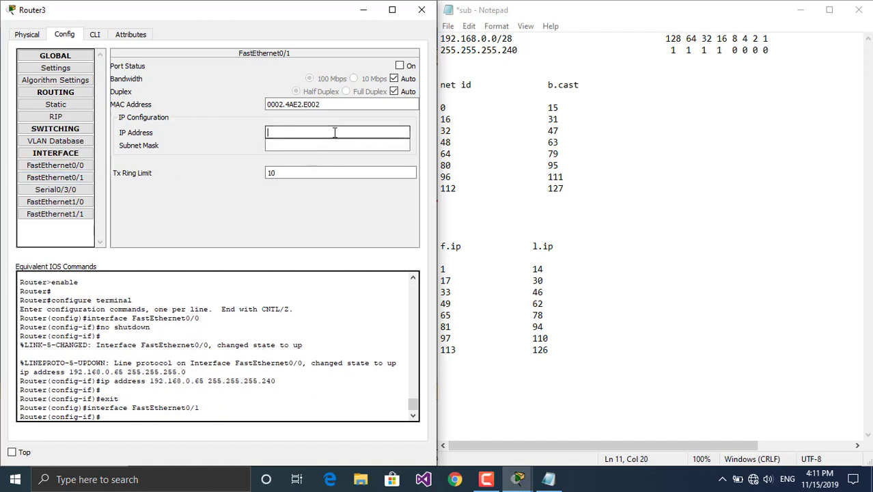
pyautogui.write('192.168.0.17')
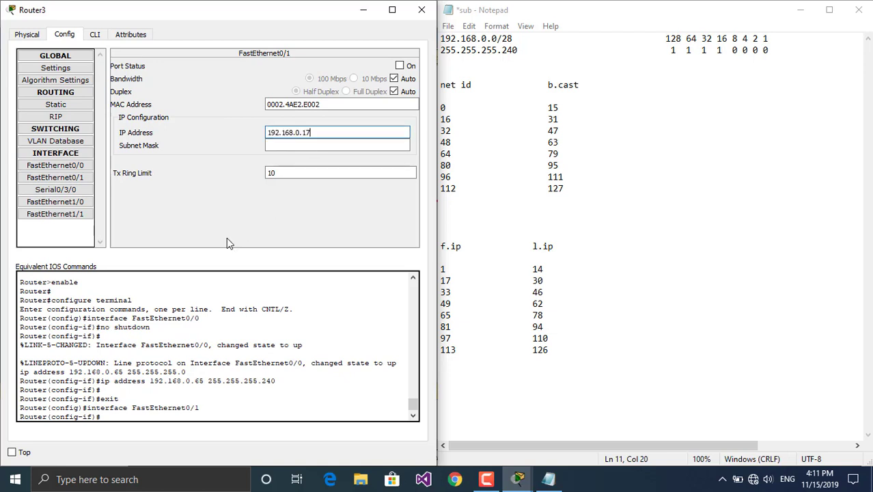
pyautogui.press('BackSpace')
pyautogui.write('81')
pyautogui.click(356, 145)
pyautogui.write('255.255.255.240')
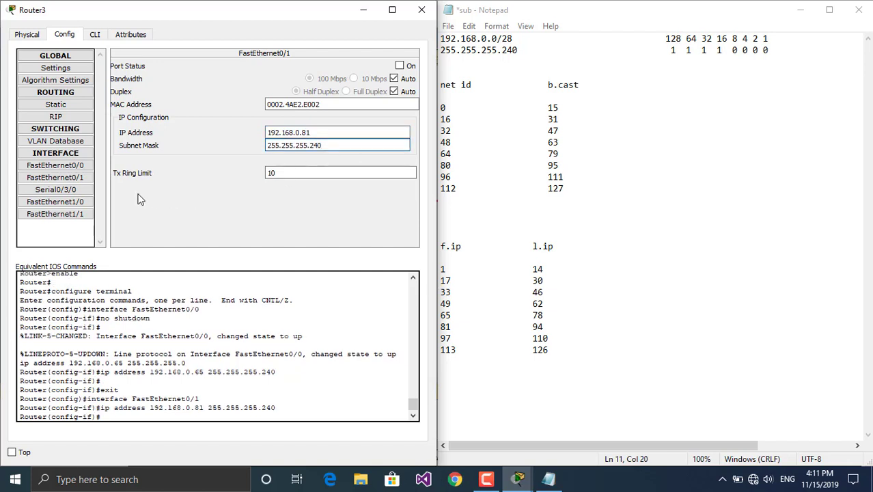
# - Assign Router3's FastEthernet1/0 interface IP address 192.168.0.97 with subnet mask 255.255.255.240 and enable the port
pyautogui.click(55, 202)
pyautogui.click(306, 135)
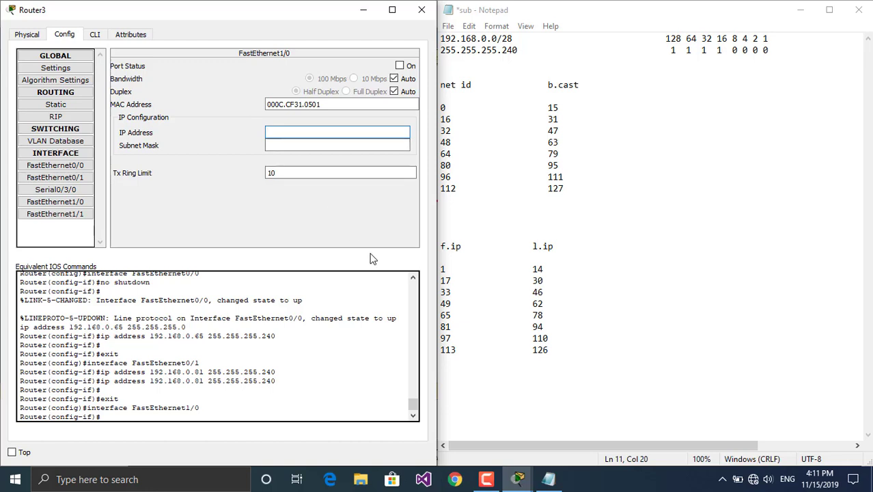
pyautogui.write('192.168.0.17')
pyautogui.click(314, 145)
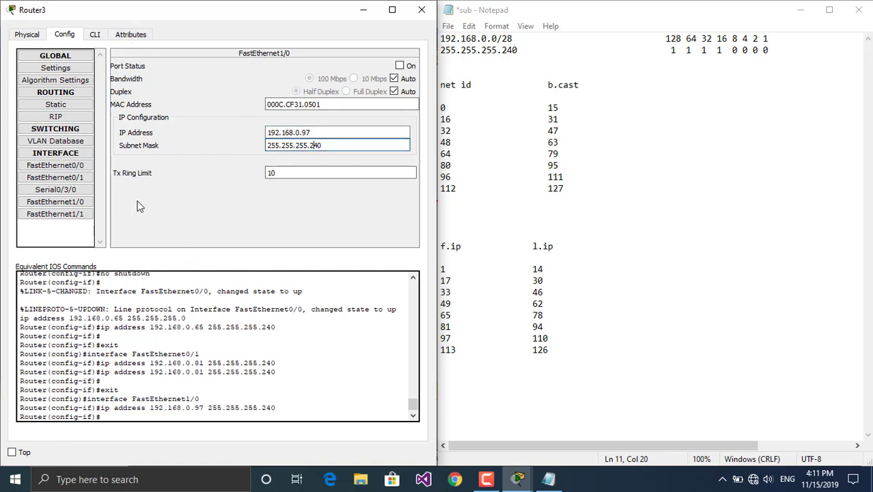
# - Enable Router3's FastEthernet0/1 port and review the FastEthernet0/0 settings
pyautogui.click(85, 176)
pyautogui.click(401, 66)
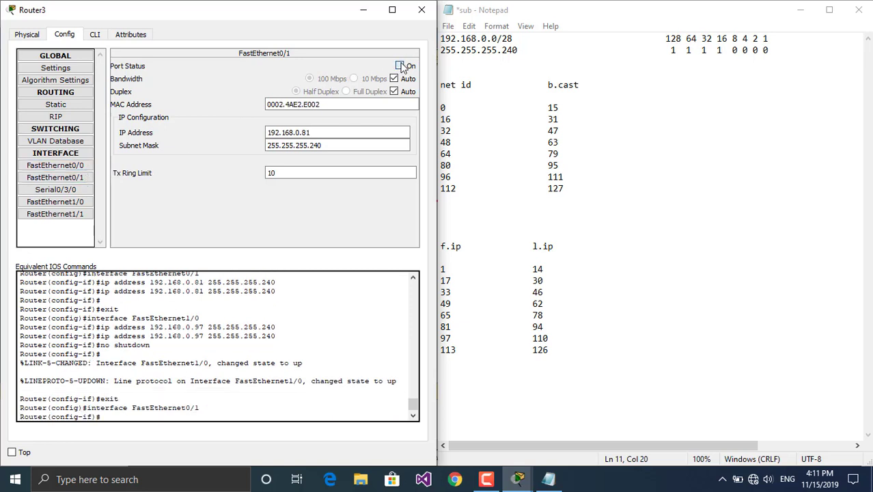
pyautogui.click(75, 165)
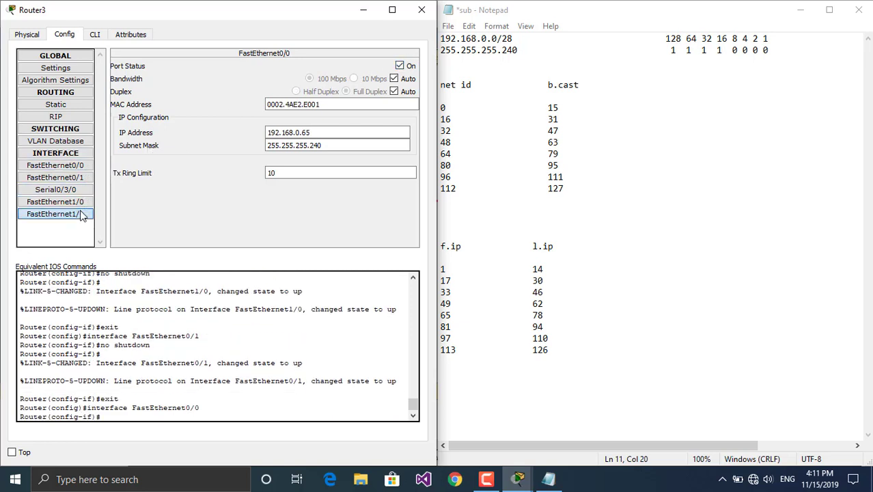
# - Assign Router3's FastEthernet1/1 interface IP address 192.168.0.113 with subnet mask 255.255.255.240 and enable the port
pyautogui.click(68, 214)
pyautogui.click(295, 134)
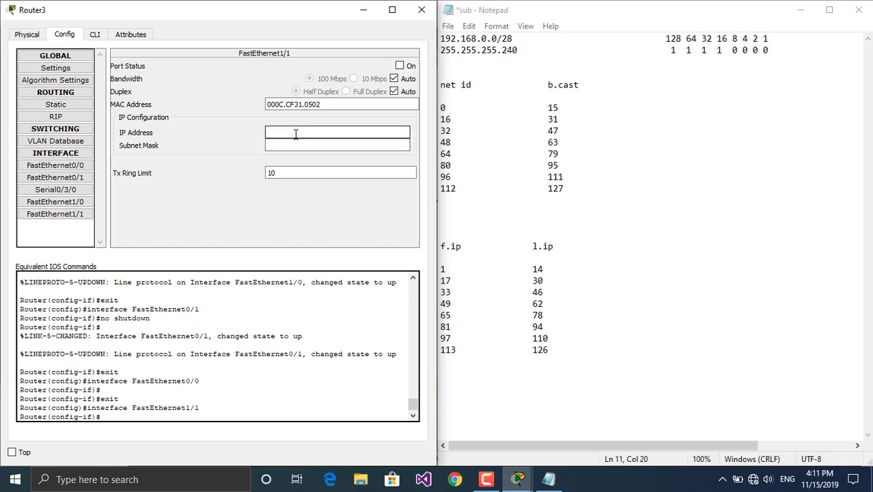
pyautogui.write('192.168.0.17')
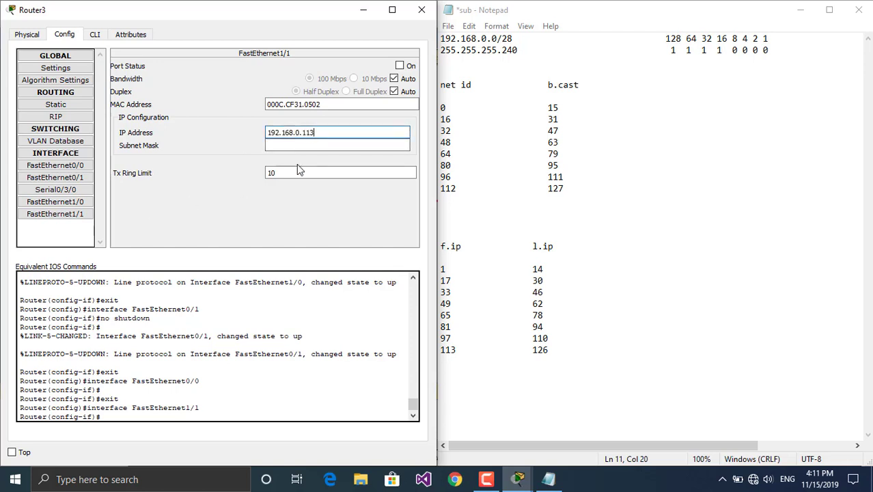
pyautogui.click(329, 148)
pyautogui.write('255.255.255.240')
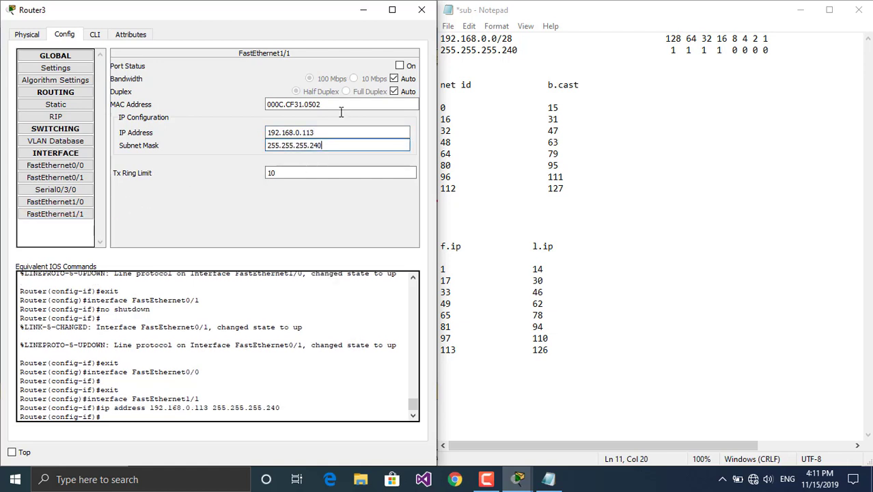
pyautogui.click(400, 65)
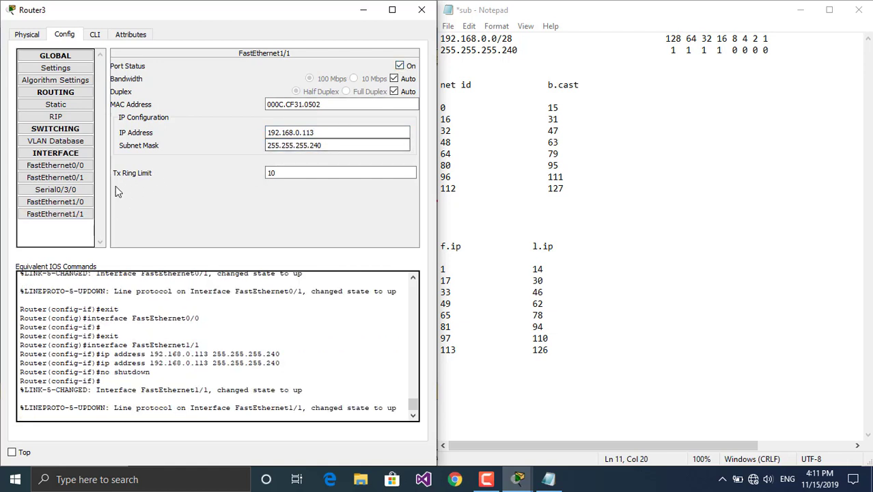
# - Enable Router3's Serial0/3/0 port with IP address 10.0.0.2 and subnet mask 255.0.0.0, then close the router's window and minimise Notepad
pyautogui.click(55, 189)
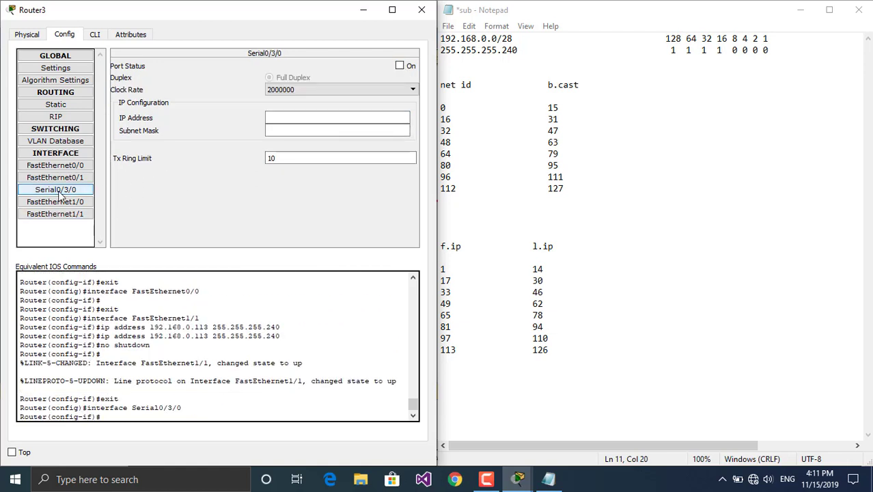
pyautogui.click(400, 67)
pyautogui.click(361, 120)
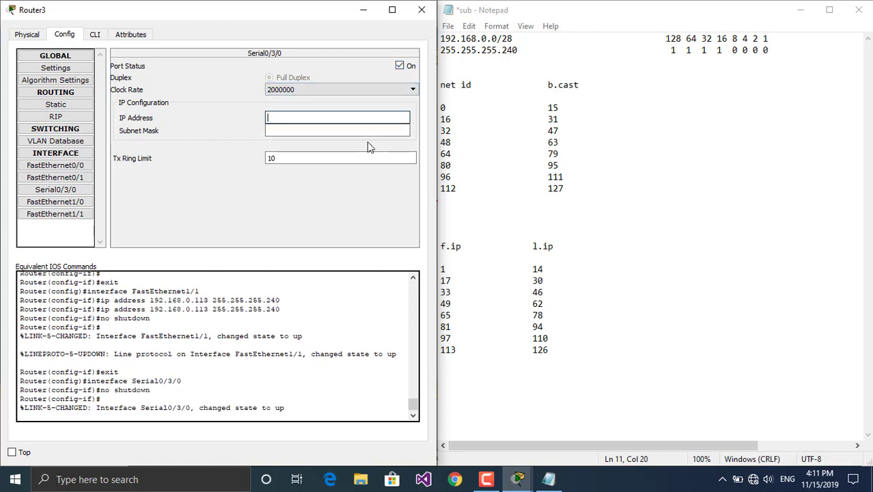
pyautogui.write('10.0.0.2')
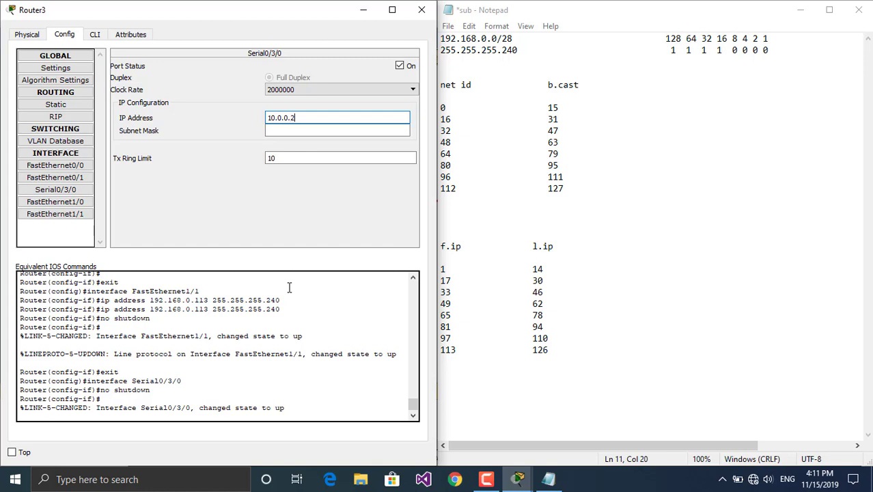
pyautogui.press('Tab')
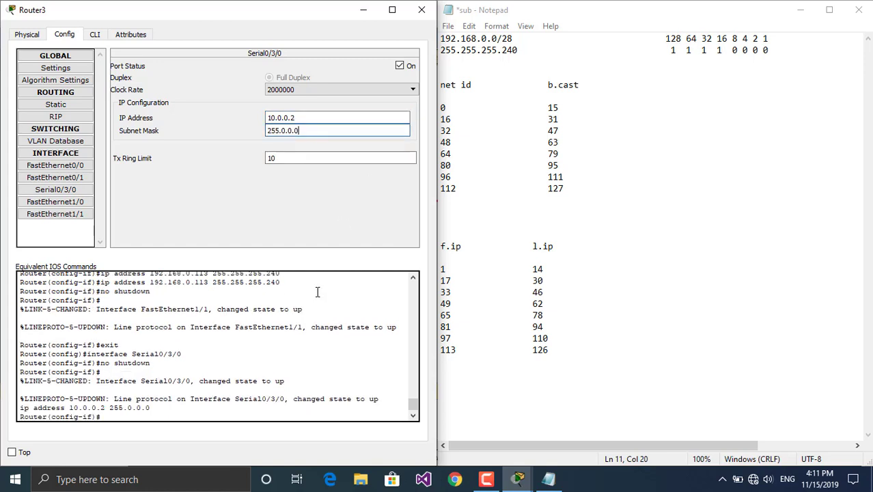
pyautogui.click(421, 9)
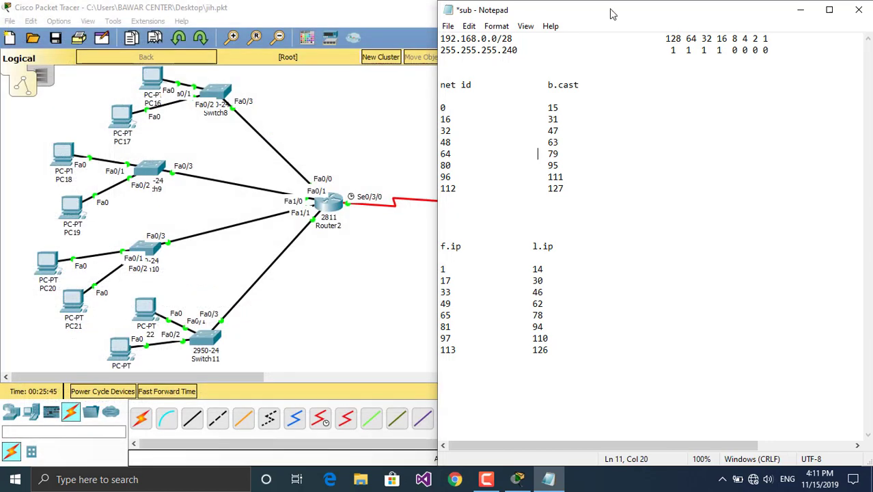
pyautogui.click(804, 15)
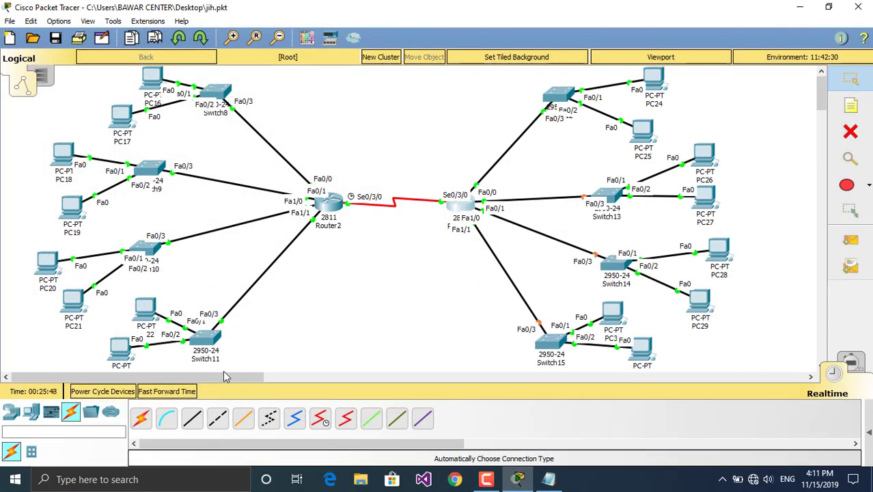
# - Look at Router2's command-line output and close the router's window
pyautogui.click(330, 203)
pyautogui.click(359, 84)
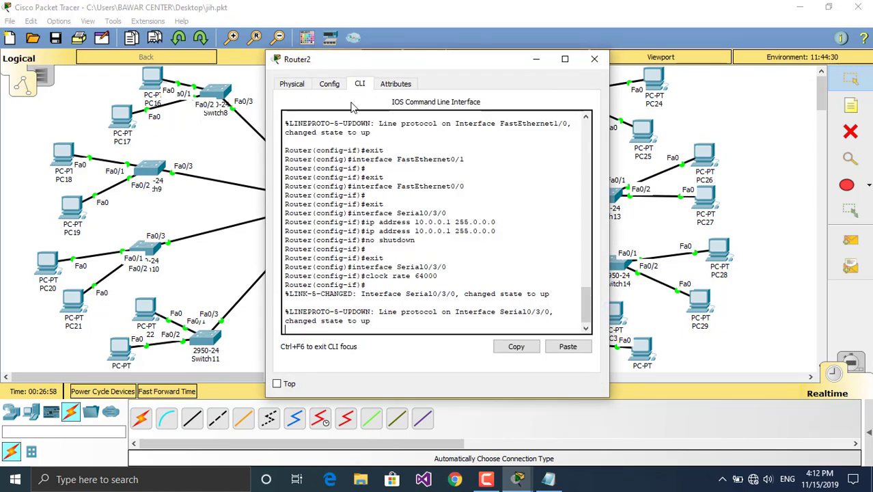
pyautogui.click(594, 60)
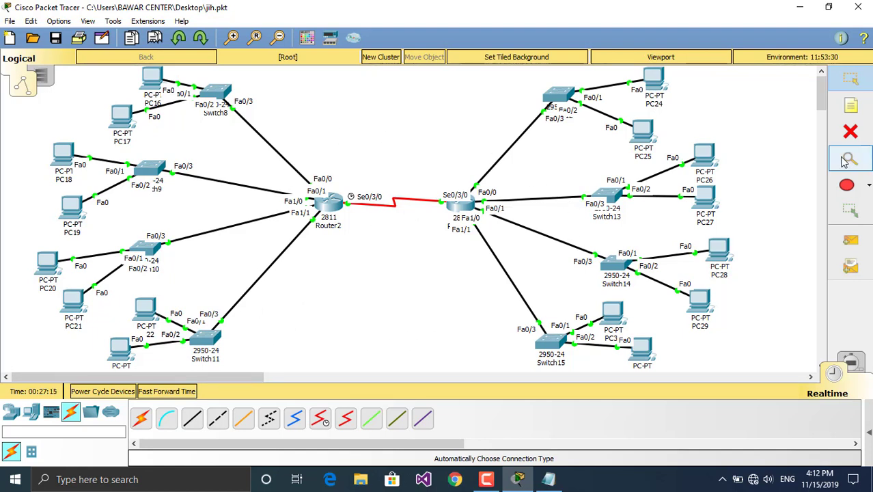
# - Test the serial link with a simple PDU from Router3 to Router2, check its status and delete the test scenario
pyautogui.click(850, 238)
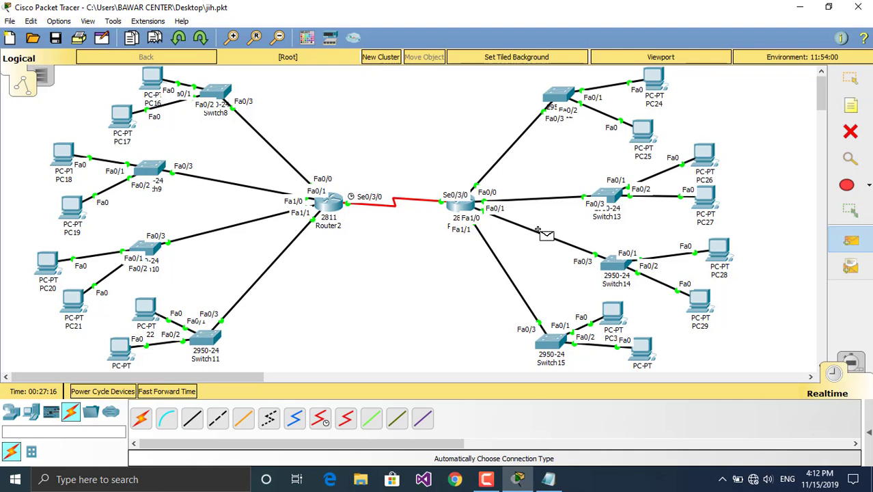
pyautogui.click(330, 203)
pyautogui.click(869, 432)
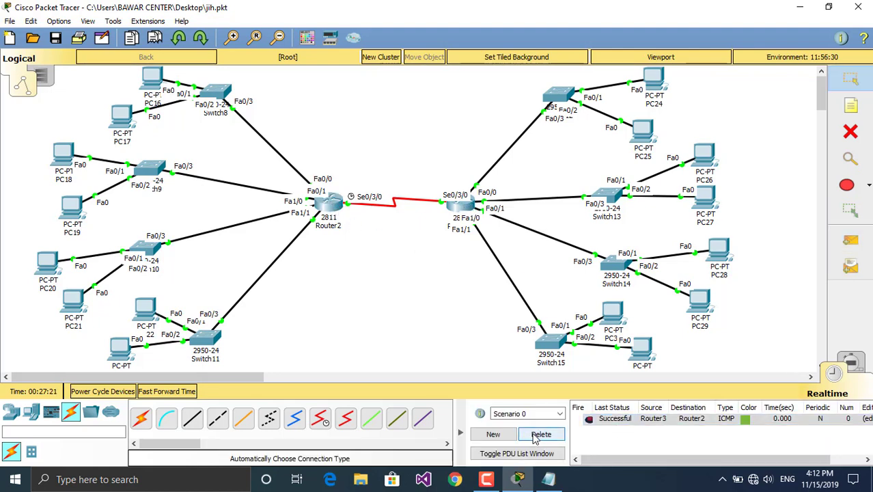
pyautogui.click(538, 435)
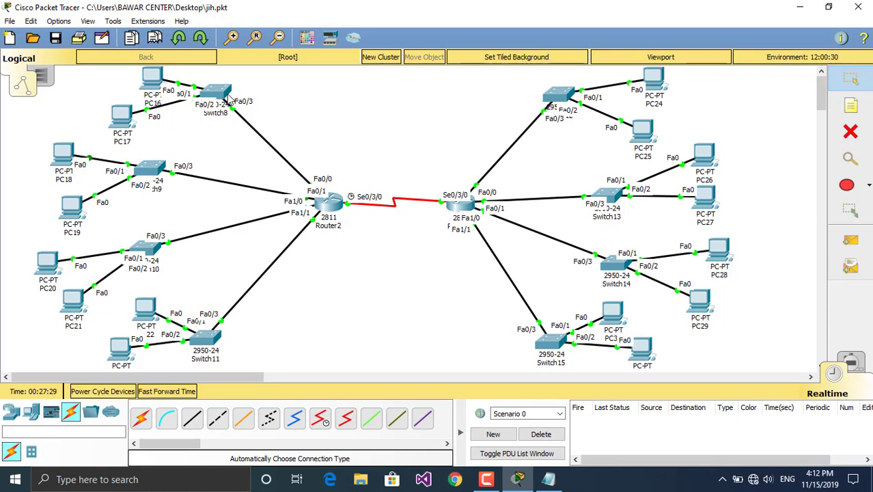
# - Leave interface and global configuration modes in Router2's command line to reach the privileged prompt
pyautogui.click(326, 203)
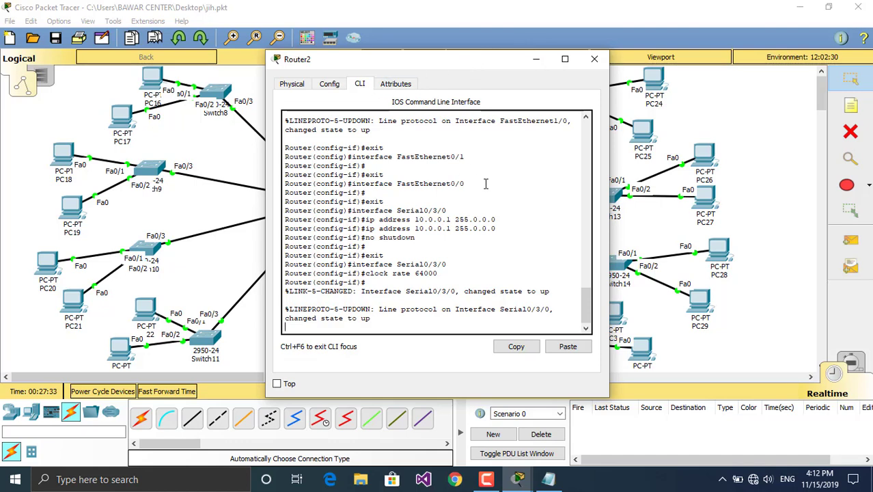
pyautogui.press('Return')
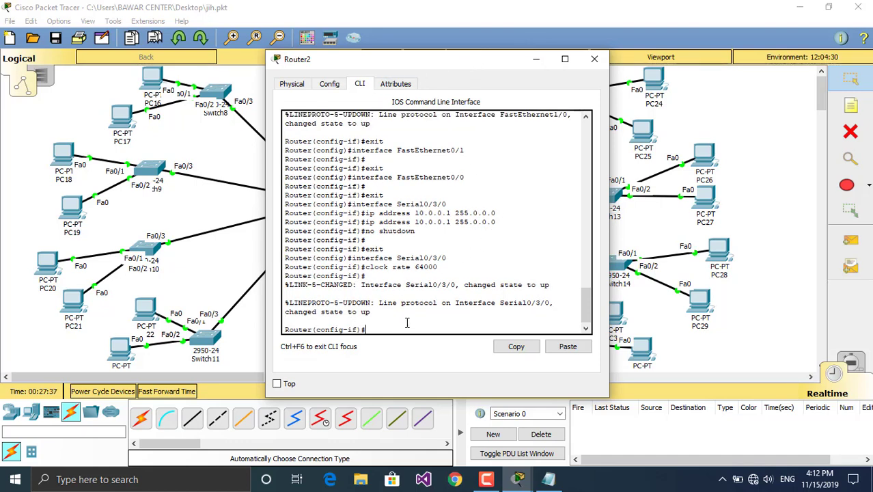
pyautogui.write('exit')
pyautogui.press('Return')
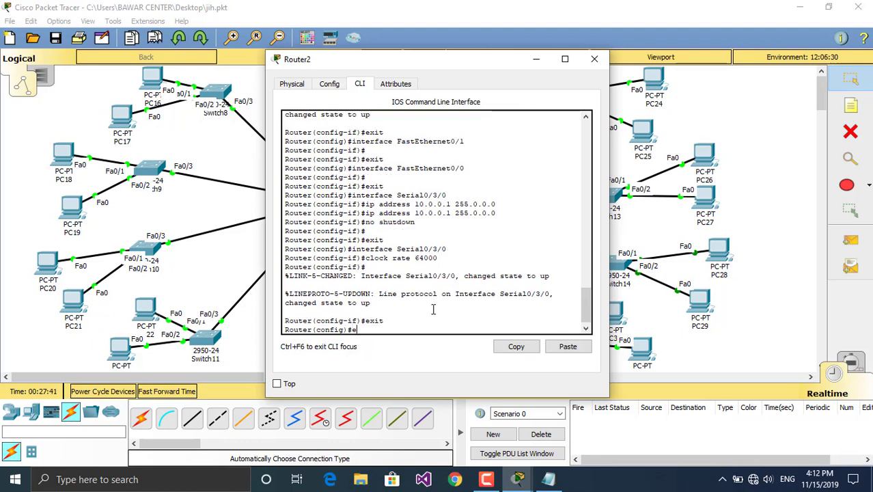
pyautogui.write('exit')
pyautogui.press('Return')
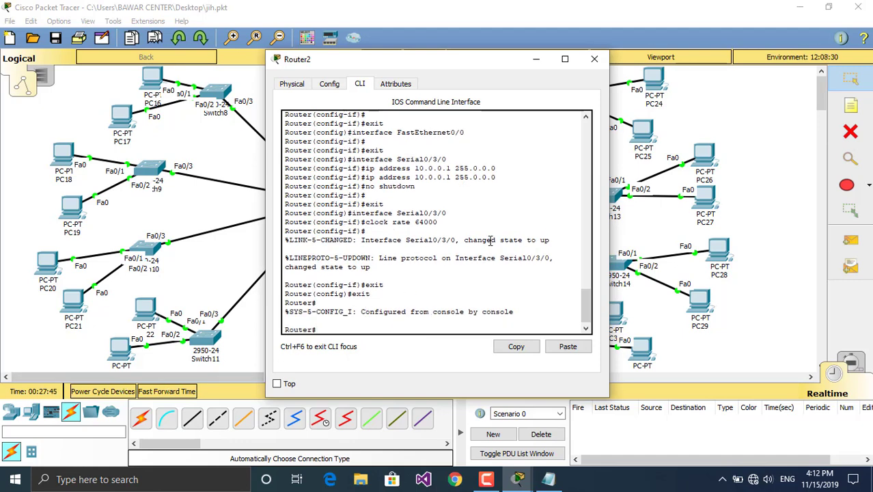
pyautogui.moveTo(488, 60); pyautogui.dragTo(459, 52)
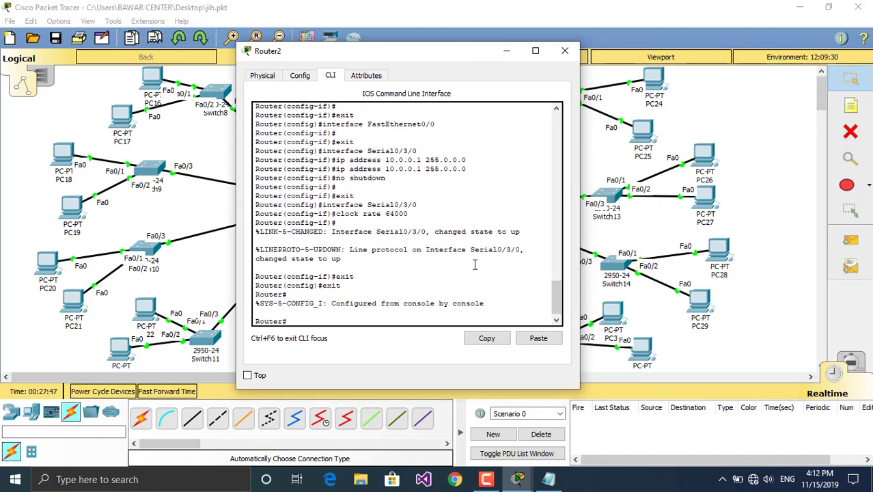
# - Check the subnet list in Notepad, minimise it, and display Router2's routing table with show ip route
pyautogui.click(559, 480)
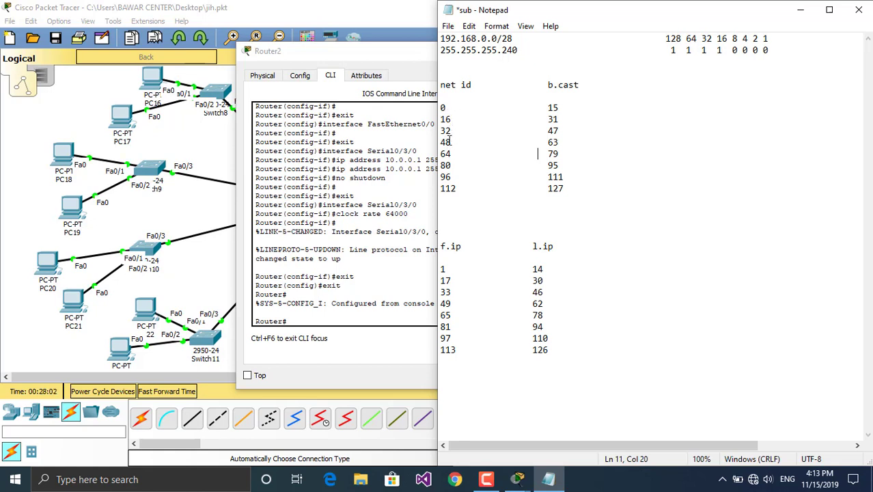
pyautogui.click(801, 9)
pyautogui.write('sho')
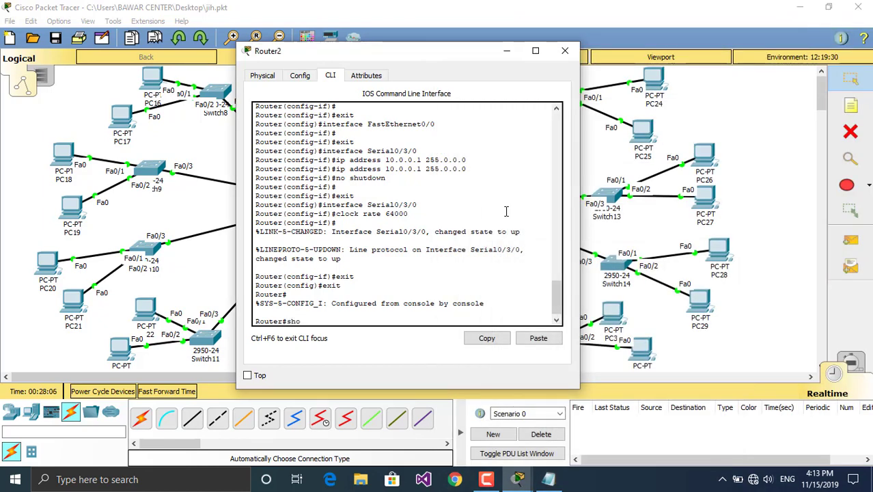
pyautogui.write('w ip')
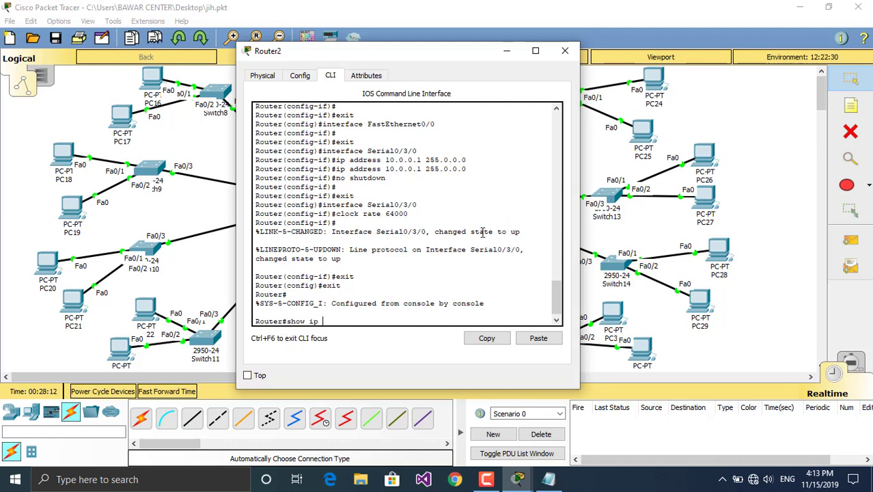
pyautogui.write(' router')
pyautogui.press('Return')
pyautogui.press('Up')
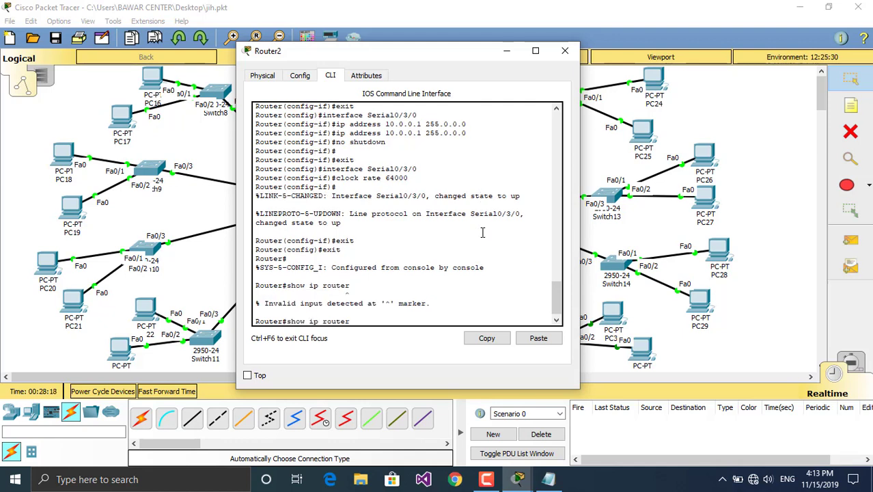
pyautogui.press('BackSpace')
pyautogui.press('BackSpace')
pyautogui.write('e')
pyautogui.press('Return')
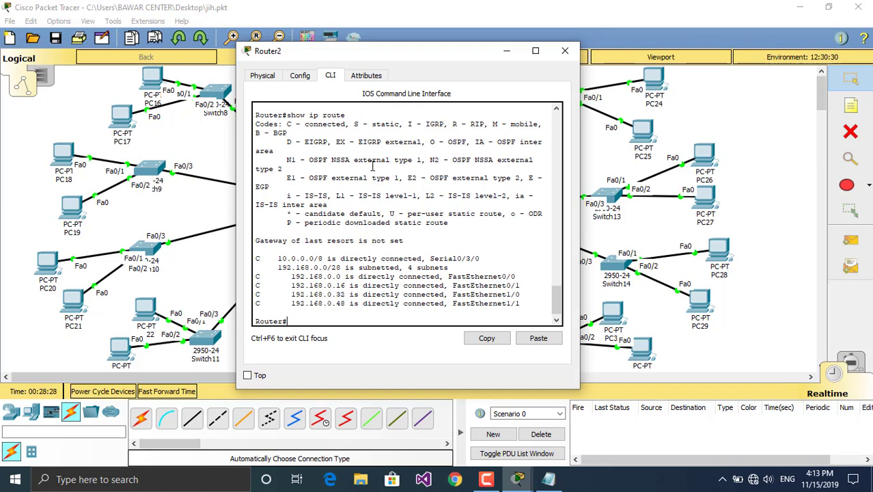
# - Move Router2's window aside and compare its connected routes with the subnet list in Notepad, then minimise Notepad
pyautogui.moveTo(383, 56); pyautogui.dragTo(308, 71)
pyautogui.click(547, 479)
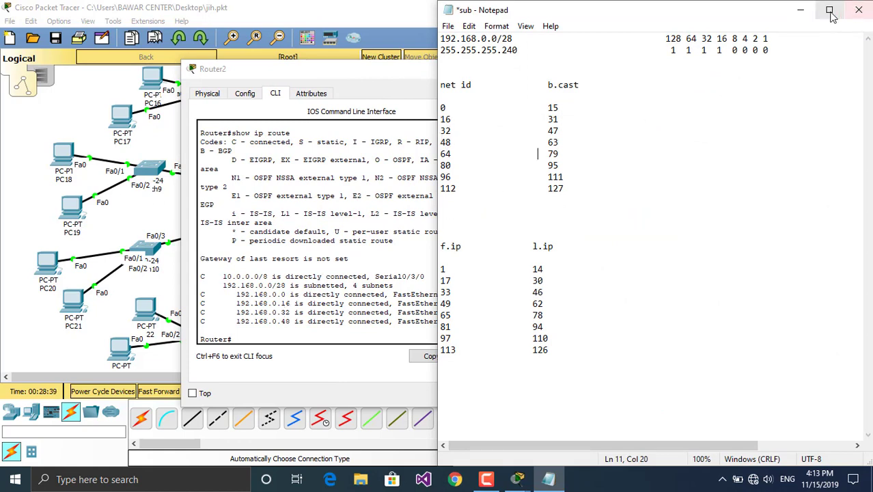
pyautogui.click(800, 9)
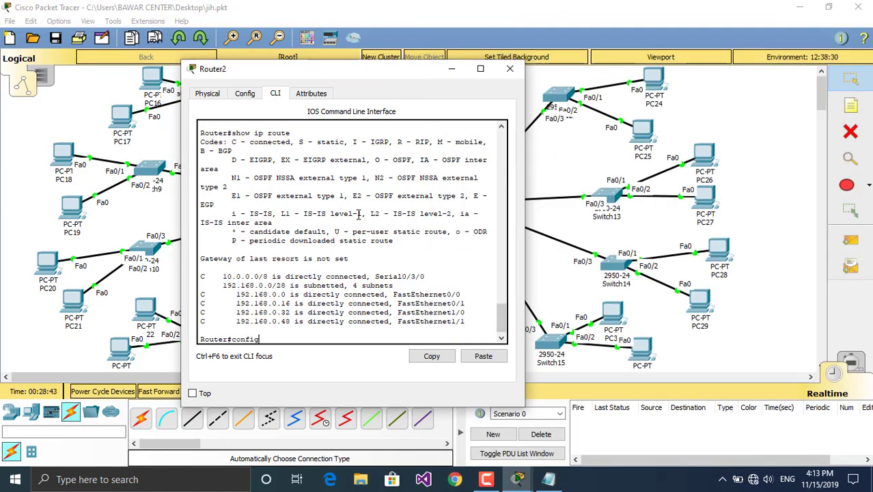
# - Enter global configuration mode on Router2 with config t and start the EIGRP routing process 10
pyautogui.press('Return')
pyautogui.press('Return')
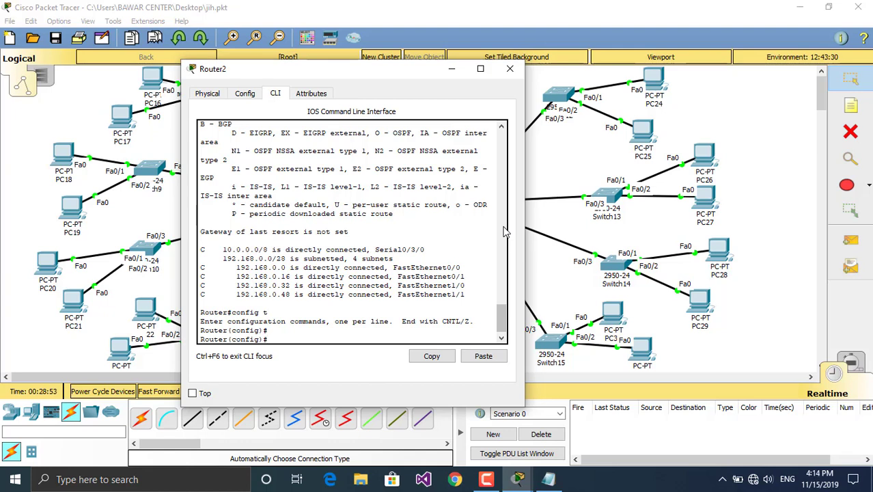
pyautogui.write('rout')
pyautogui.write('er eigrp 10')
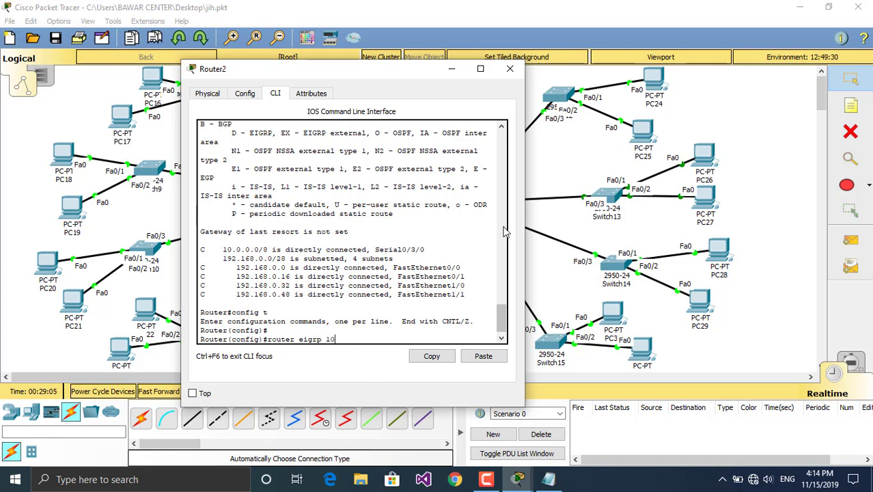
pyautogui.press('Return')
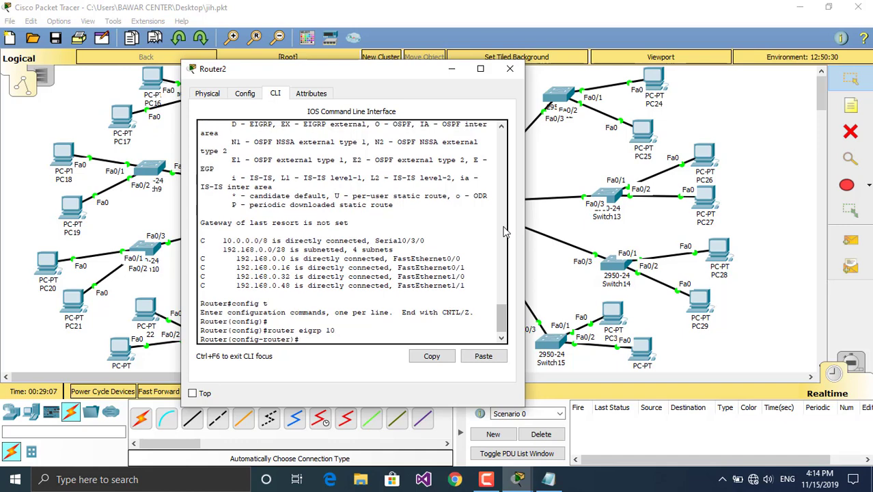
# - Add networks 192.168.0.0, 192.168.0.16, 192.168.0.32 and 192.168.0.48 to Router2's EIGRP process
pyautogui.write('net')
pyautogui.press('Tab')
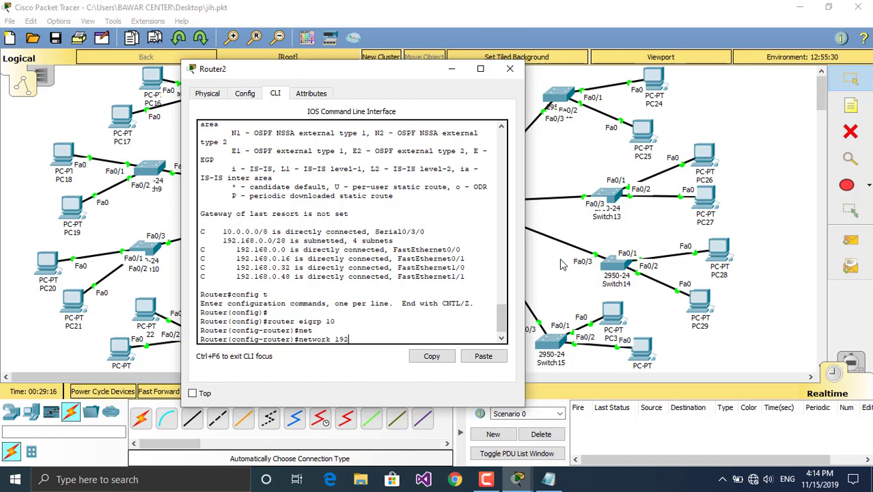
pyautogui.write('168.0.0')
pyautogui.press('Return')
pyautogui.press('Up')
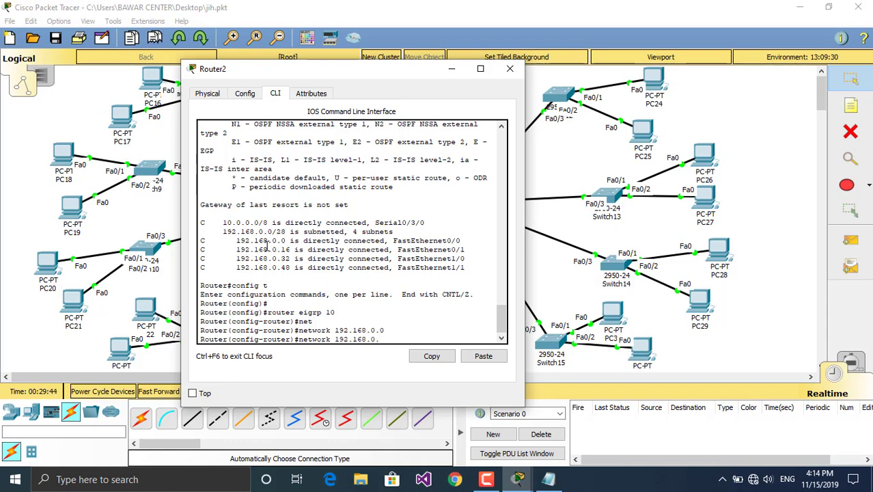
pyautogui.press('Return')
pyautogui.press('Up')
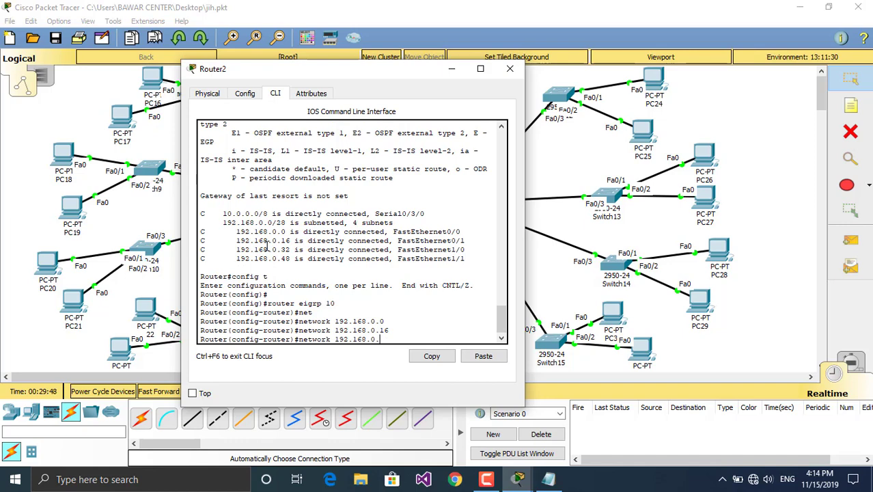
pyautogui.press('Return')
pyautogui.press('Up')
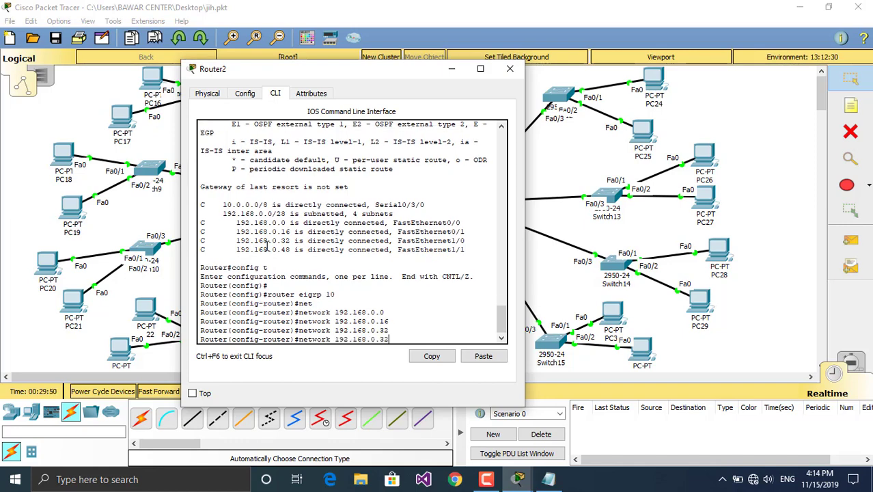
pyautogui.press('BackSpace')
pyautogui.press('BackSpace')
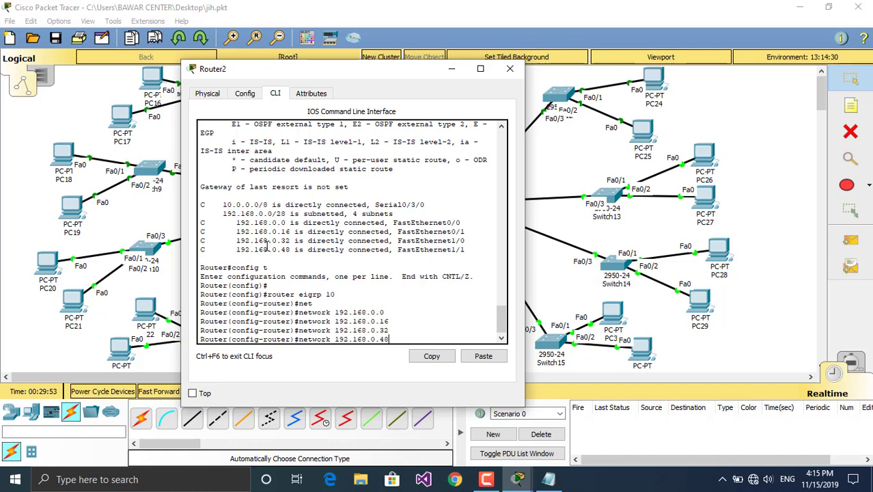
pyautogui.press('Return')
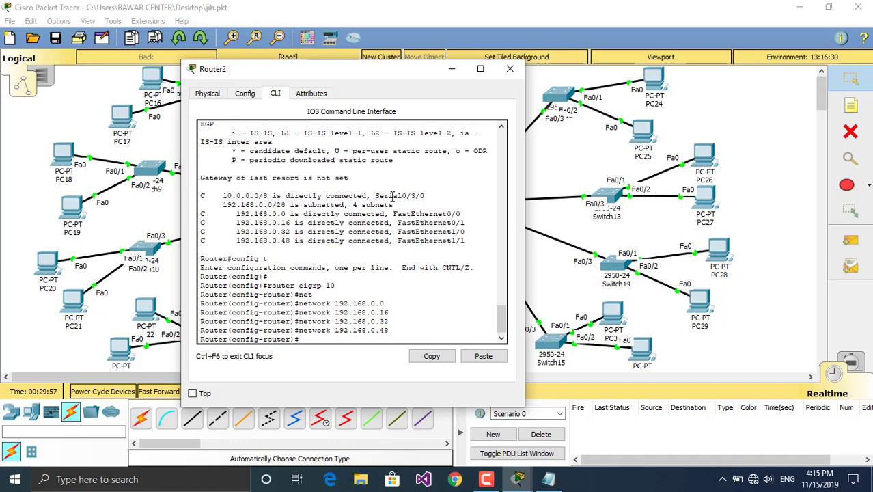
# - Add the serial network 10.0.0.0 to Router2's EIGRP process and turn off automatic summarisation with no auto-summary
pyautogui.write('network 10.0.0.')
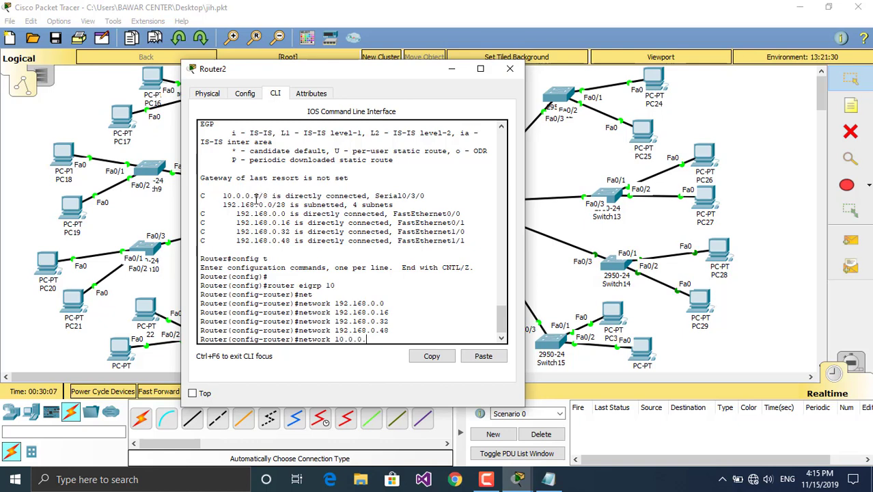
pyautogui.write('0')
pyautogui.press('Return')
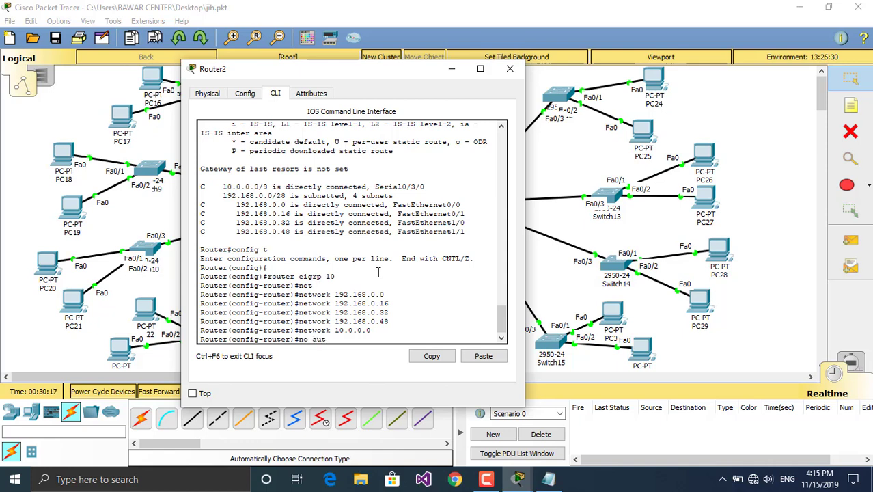
pyautogui.write('no aut')
pyautogui.press('Tab')
pyautogui.press('Return')
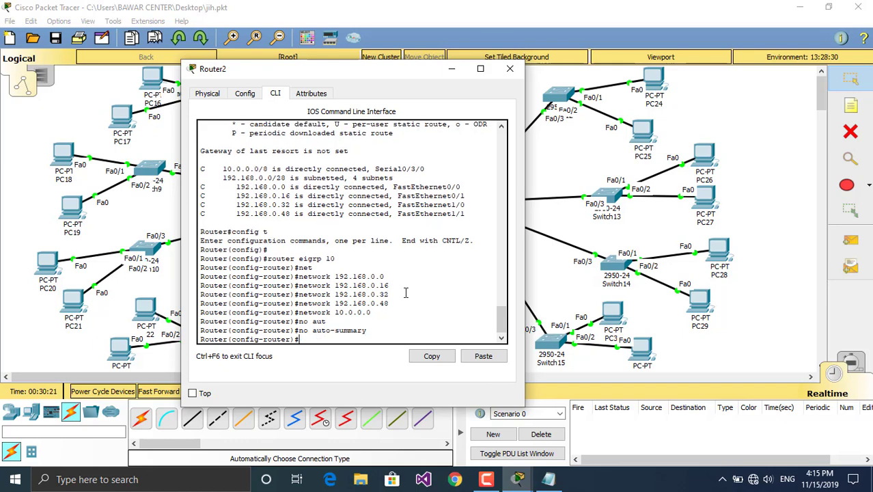
# - Save Router2's running configuration to startup-config with do copy r s and close the router's window
pyautogui.write('do copy r s')
pyautogui.press('Return')
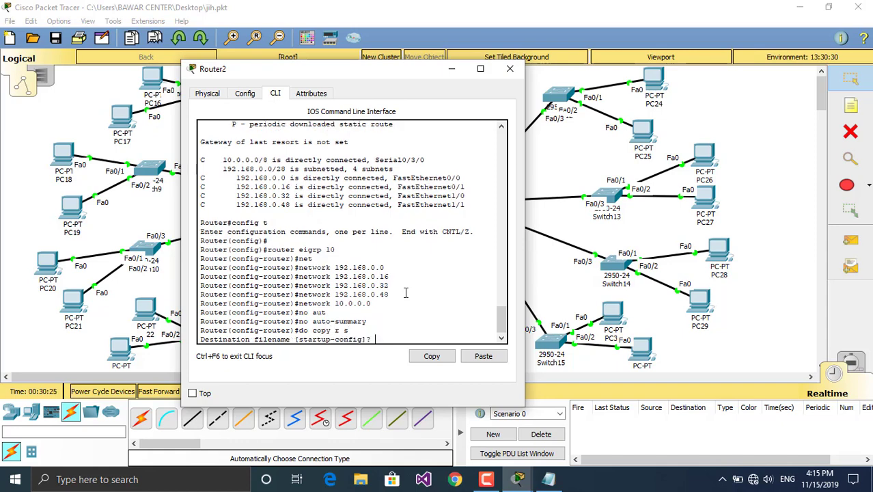
pyautogui.press('Return')
pyautogui.press('Return')
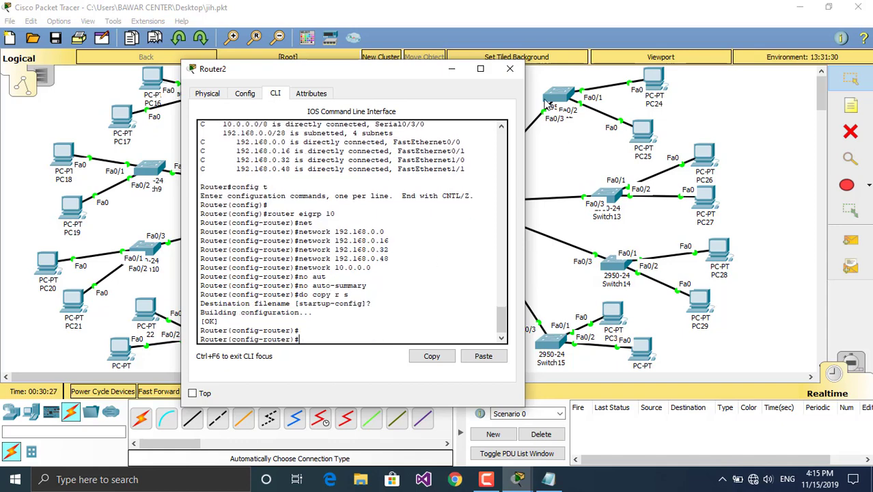
pyautogui.click(509, 68)
# - Open Router3's command line, exit to the privileged prompt and display its routing table with show ip route
pyautogui.click(459, 209)
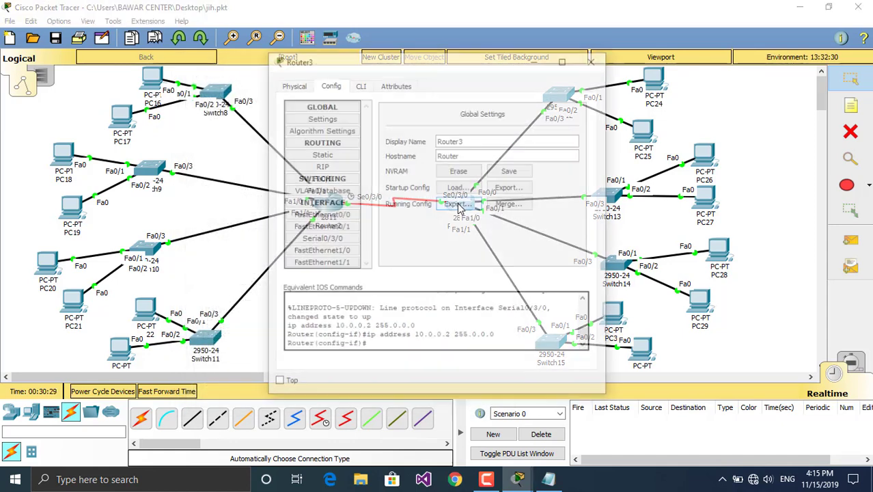
pyautogui.click(364, 86)
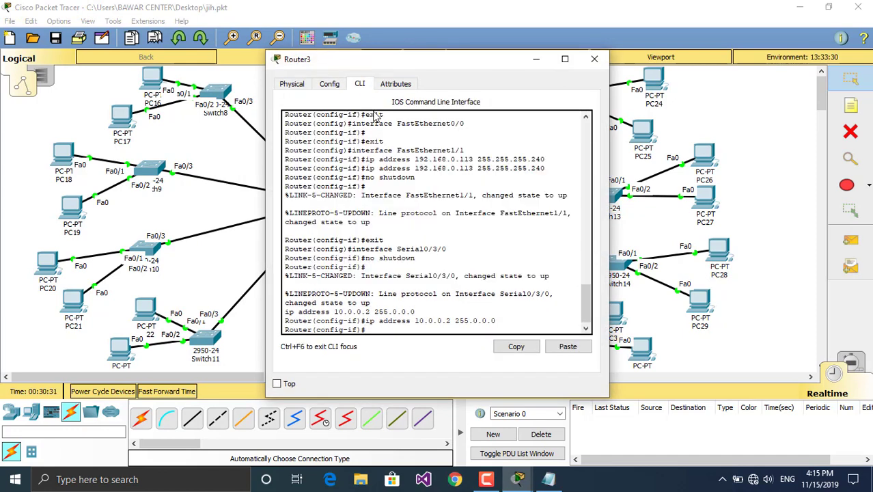
pyautogui.write('exit')
pyautogui.press('Return')
pyautogui.write('exi')
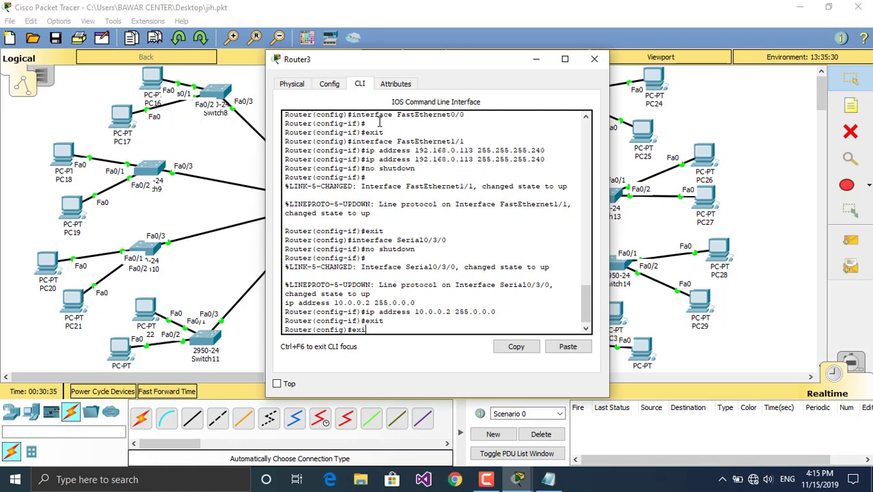
pyautogui.write('t')
pyautogui.press('Return')
pyautogui.press('Return')
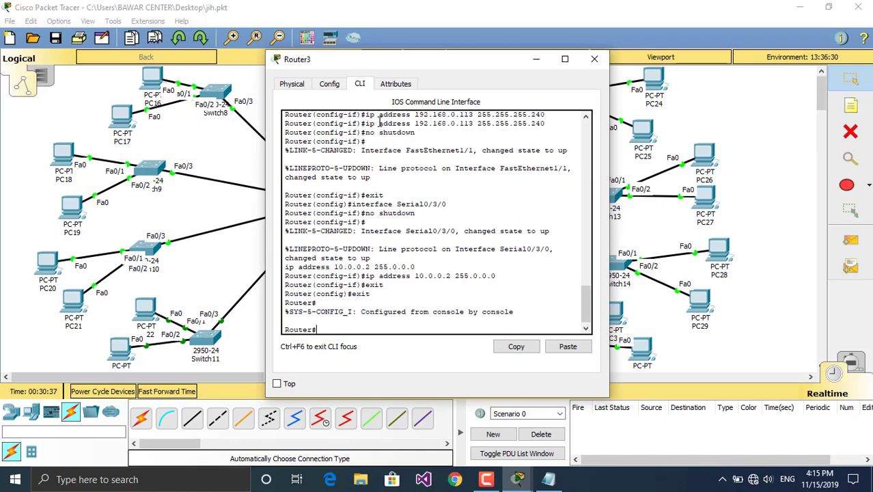
pyautogui.write('show ip route')
pyautogui.press('Return')
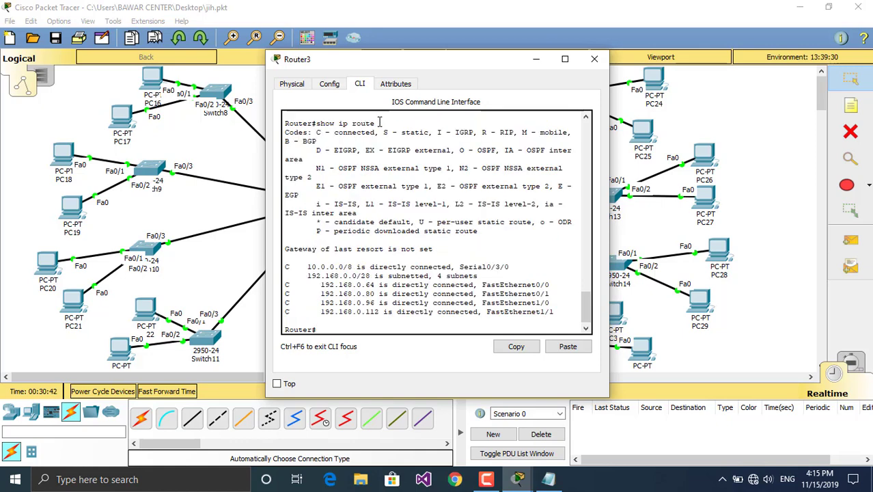
# - Enter global configuration mode on Router3 with config t and start the EIGRP routing process 10
pyautogui.write('config t')
pyautogui.press('Return')
pyautogui.press('Return')
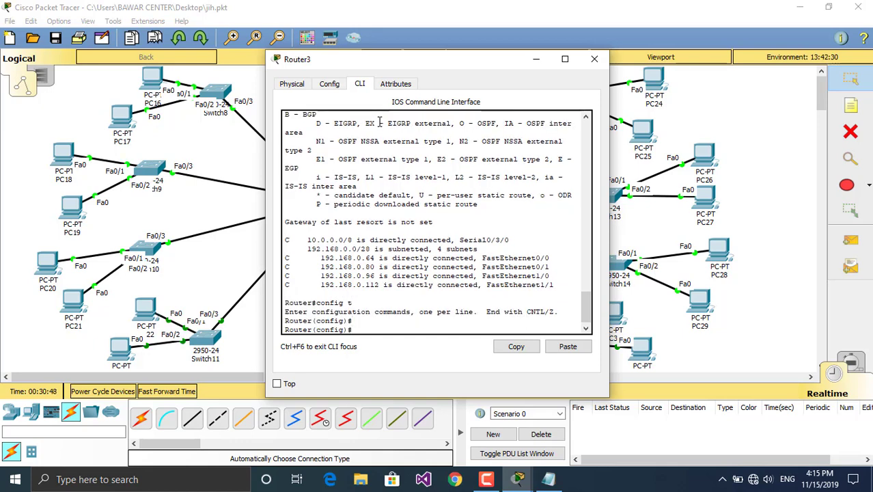
pyautogui.write('rou')
pyautogui.write('ter')
pyautogui.write(' e')
pyautogui.write('ig')
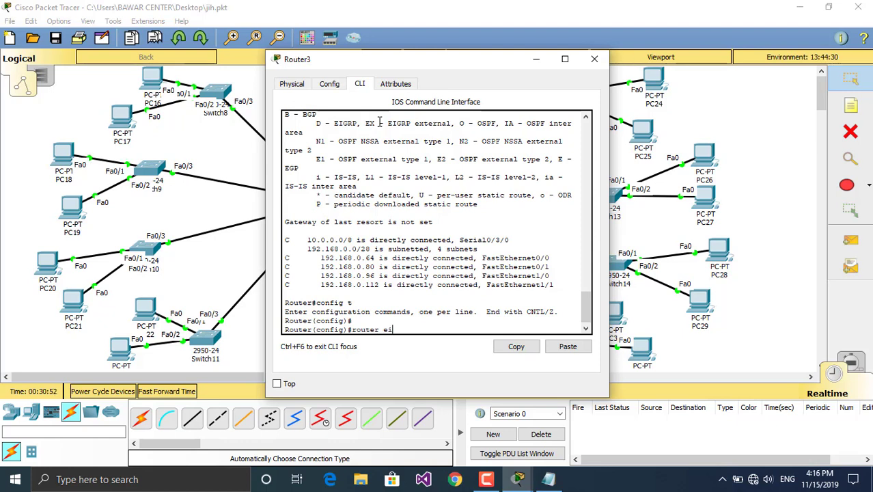
pyautogui.write('rp 10')
pyautogui.press('Return')
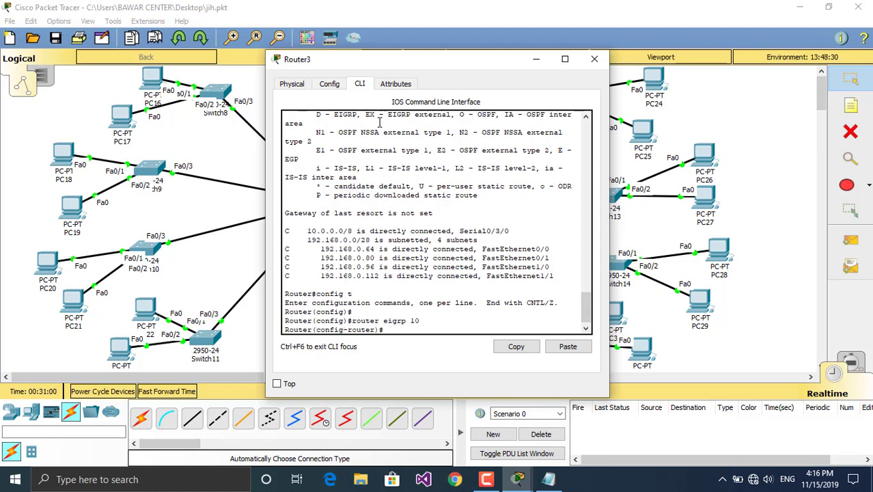
# - Add the networks 192.168.0.64 and 192.168.0.80 to Router3's EIGRP 10 process
pyautogui.write('net')
pyautogui.press('Tab')
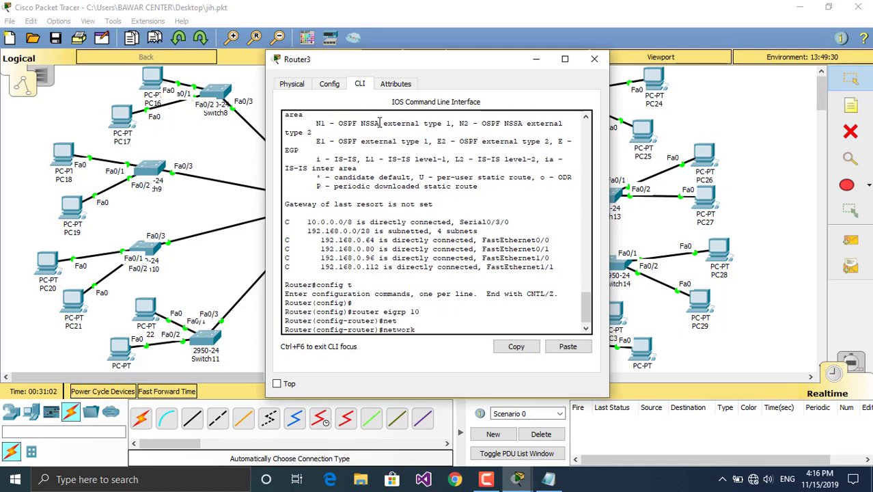
pyautogui.write('192.168.0.')
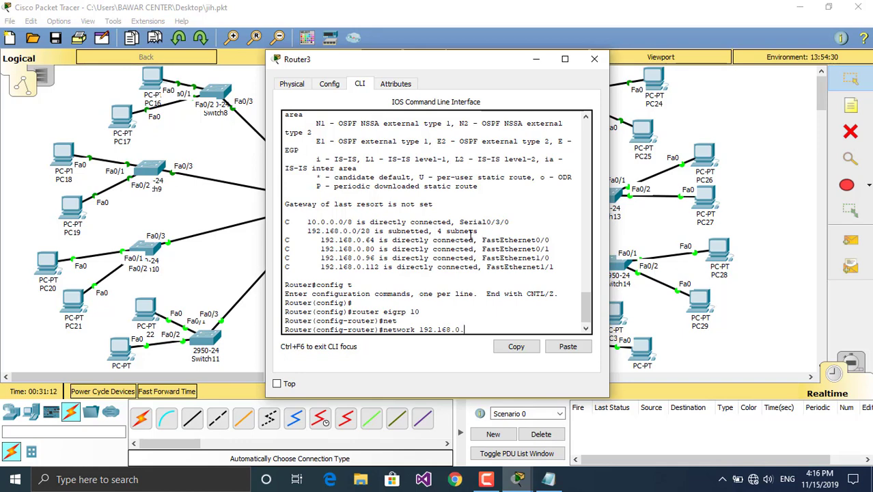
pyautogui.write('64')
pyautogui.press('Return')
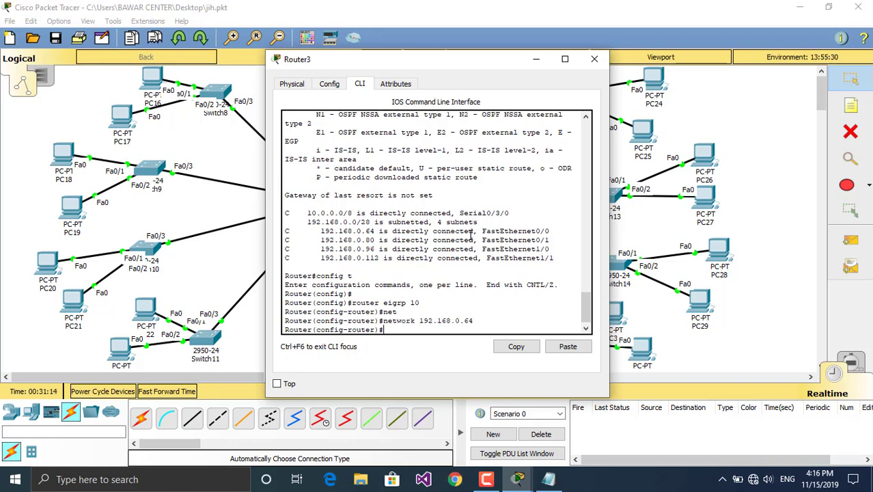
pyautogui.press('Up')
pyautogui.press('BackSpace')
pyautogui.press('BackSpace')
pyautogui.press('Return')
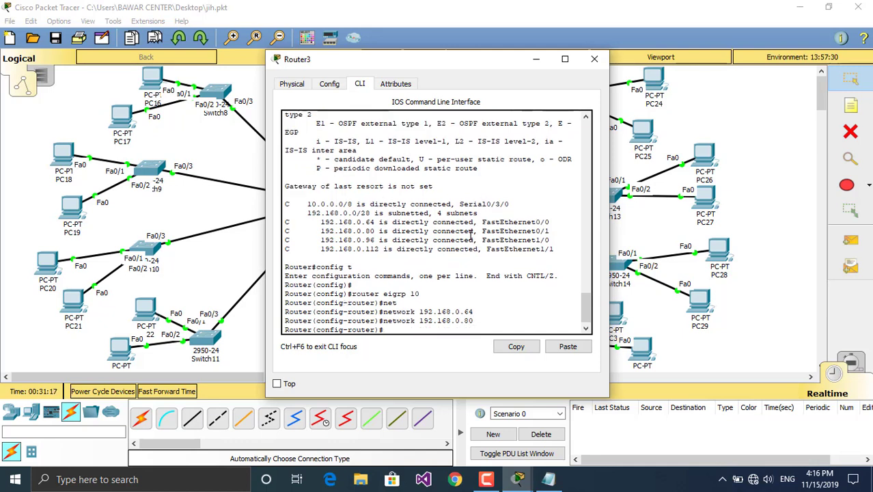
# - Add the networks 192.168.0.96 and 192.168.0.112 to Router3's EIGRP 10 process
pyautogui.press('Up')
pyautogui.press('BackSpace')
pyautogui.press('BackSpace')
pyautogui.write('96')
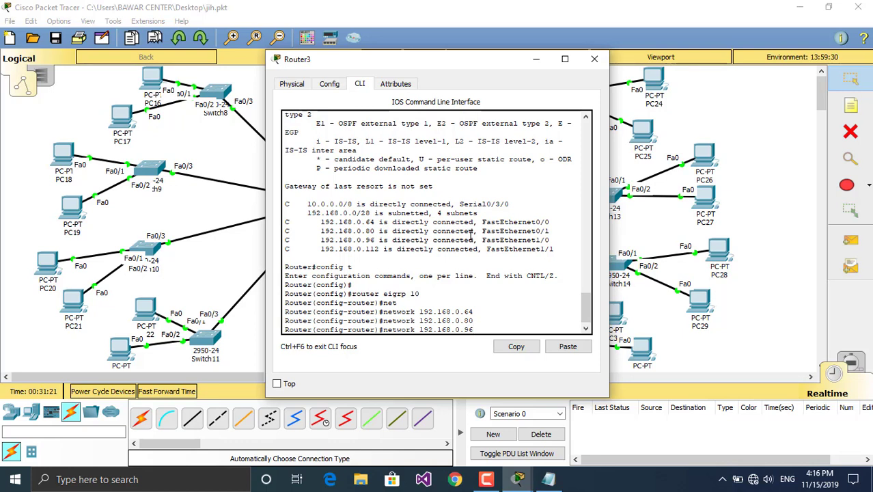
pyautogui.press('Return')
pyautogui.press('Up')
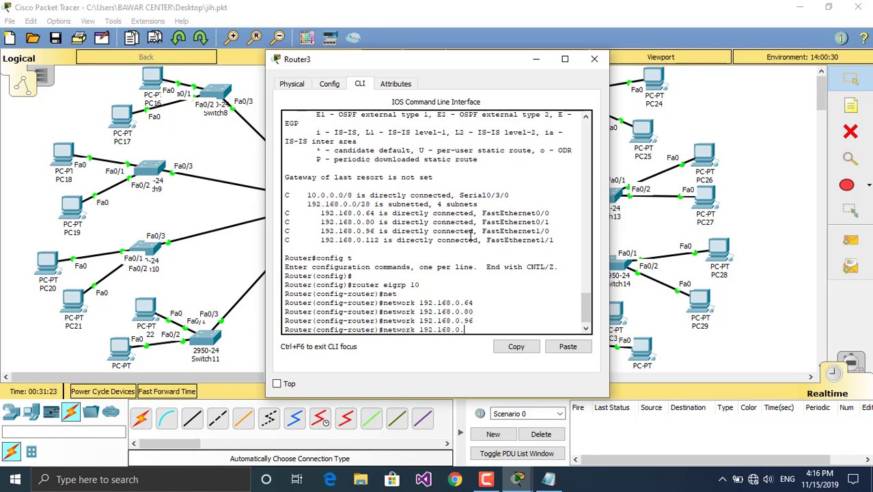
pyautogui.write('112')
pyautogui.press('Return')
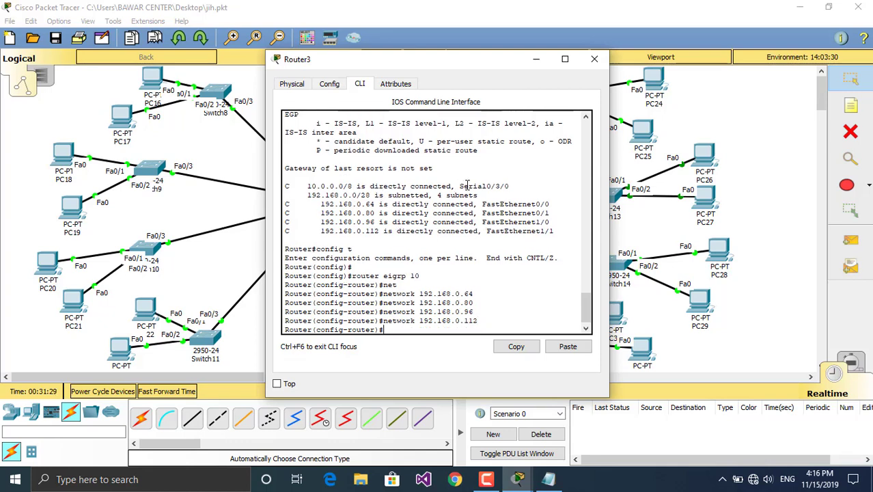
# - Add the serial network 10.0.0.0 to Router3's EIGRP process and return to a clean router configuration prompt
pyautogui.press('Up')
pyautogui.press('BackSpace')
pyautogui.press('BackSpace')
pyautogui.press('BackSpace')
pyautogui.press('BackSpace')
pyautogui.press('BackSpace')
pyautogui.press('BackSpace')
pyautogui.press('BackSpace')
pyautogui.press('BackSpace')
pyautogui.press('BackSpace')
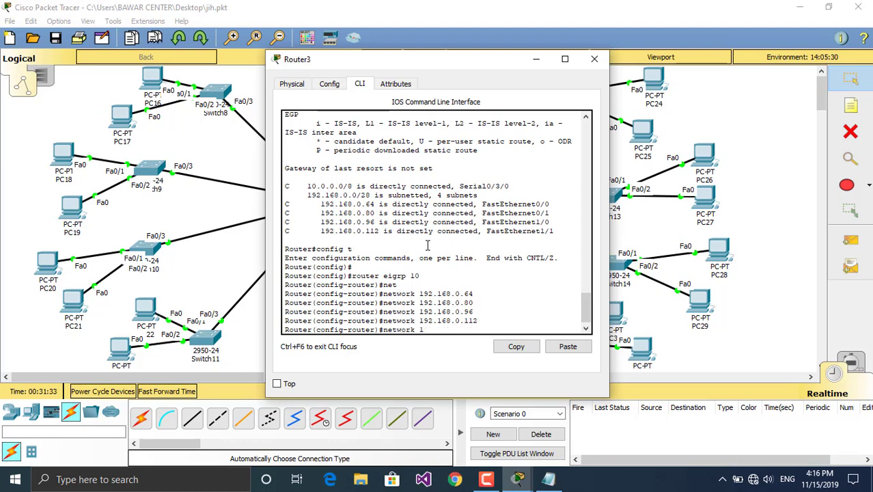
pyautogui.write('10.0.0.0')
pyautogui.press('Return')
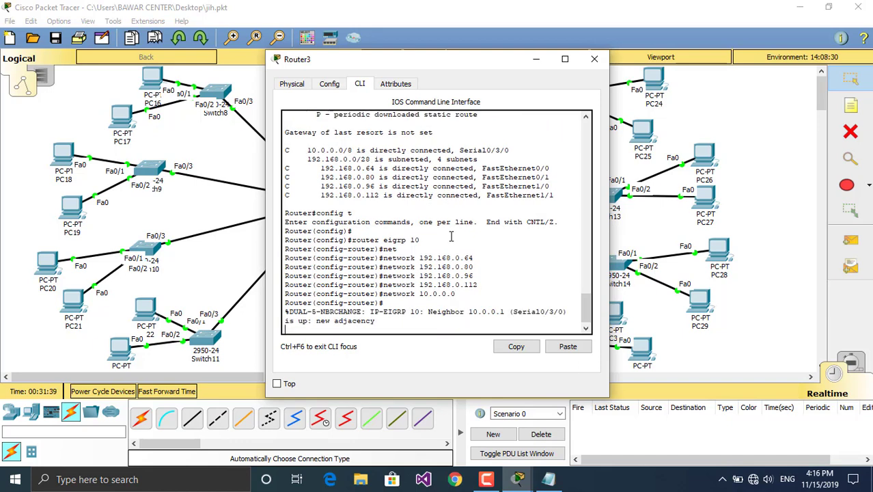
pyautogui.press('Return')
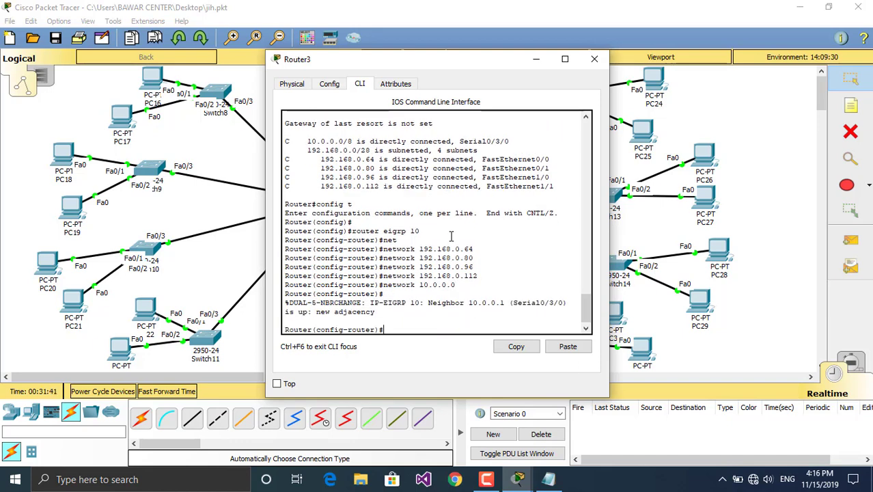
# - Turn off automatic summarisation for Router3's EIGRP process with no auto-summary
pyautogui.write('no aut')
pyautogui.press('Tab')
pyautogui.press('Return')
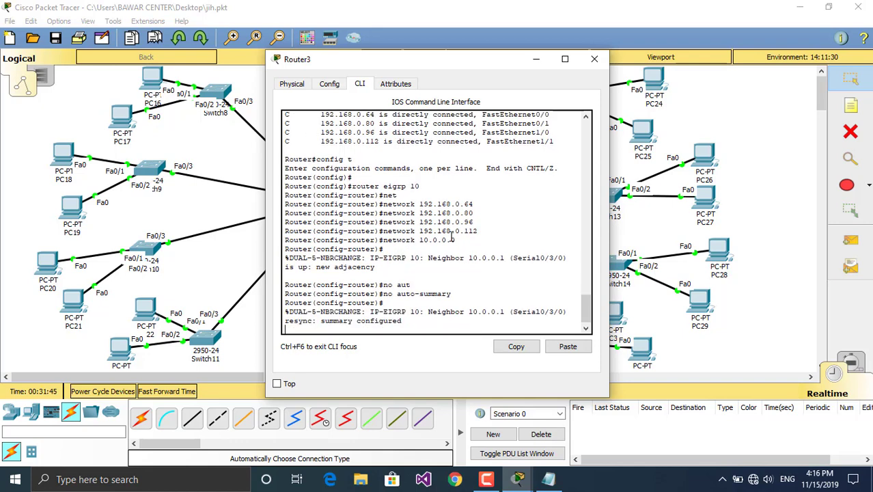
pyautogui.press('Return')
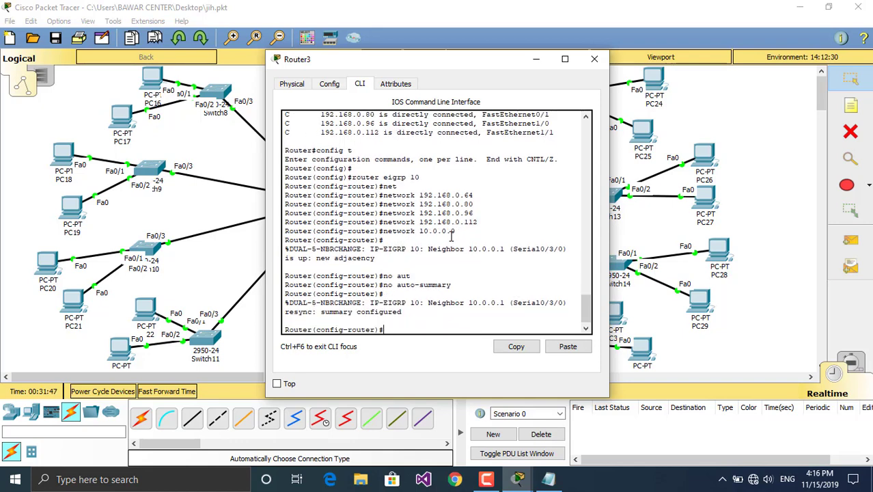
# - Save Router3's running configuration to startup-config with do copy r s and close the router's window
pyautogui.write('dop')
pyautogui.write(' copy')
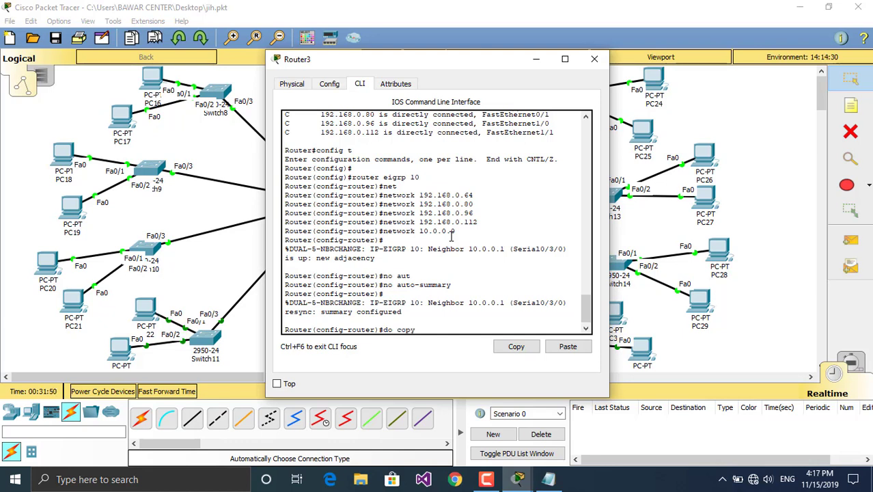
pyautogui.write(' r s')
pyautogui.press('Return')
pyautogui.press('Return')
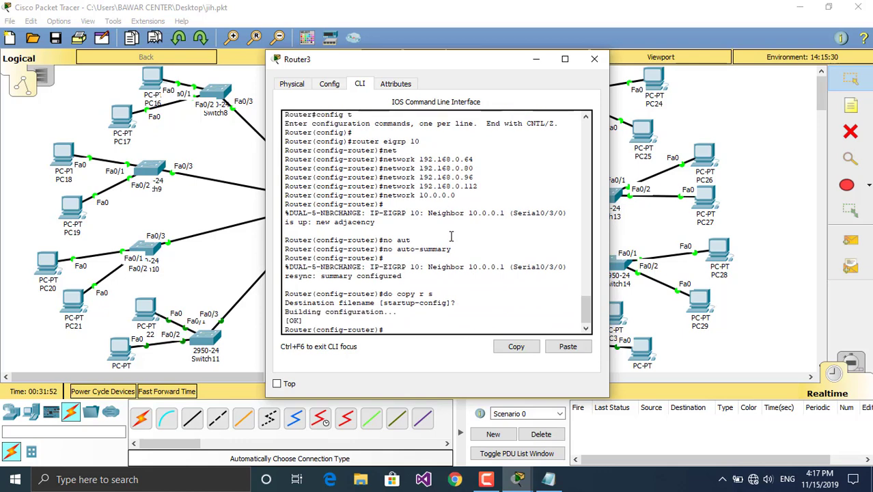
pyautogui.press('Return')
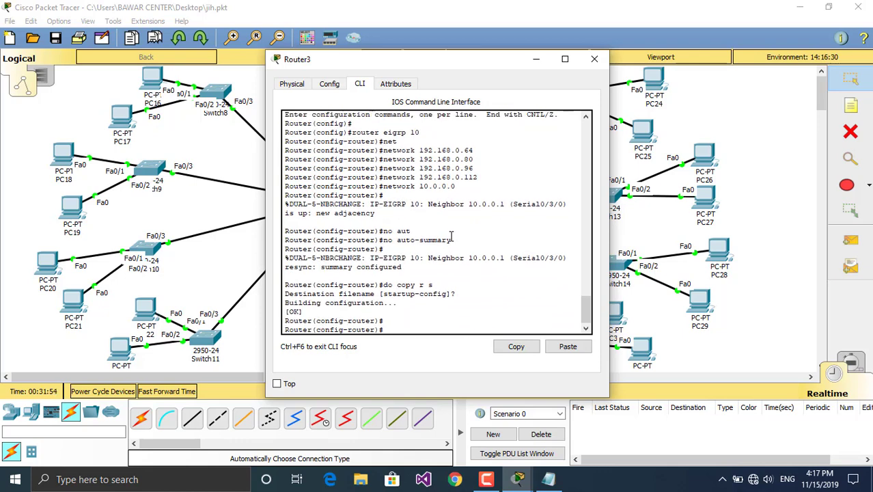
pyautogui.click(594, 60)
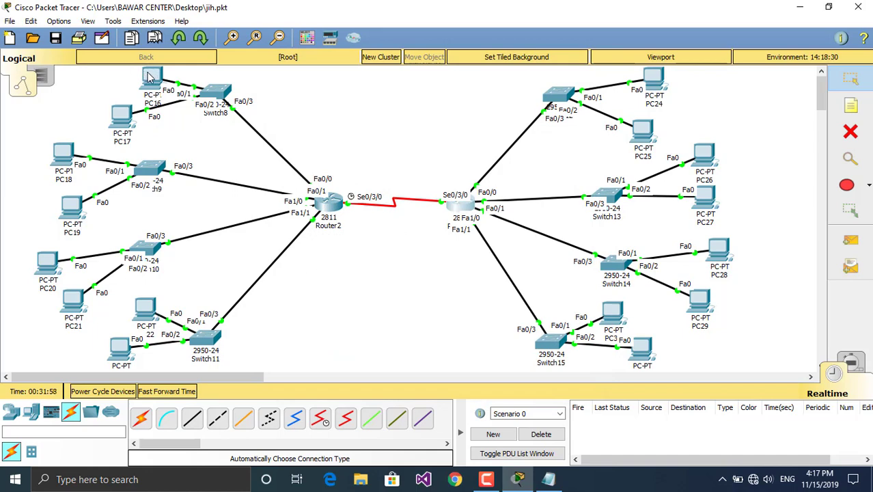
# - Place PC16's window side by side with the sub notes in Notepad and open PC16's IP configuration
pyautogui.moveTo(151, 79)
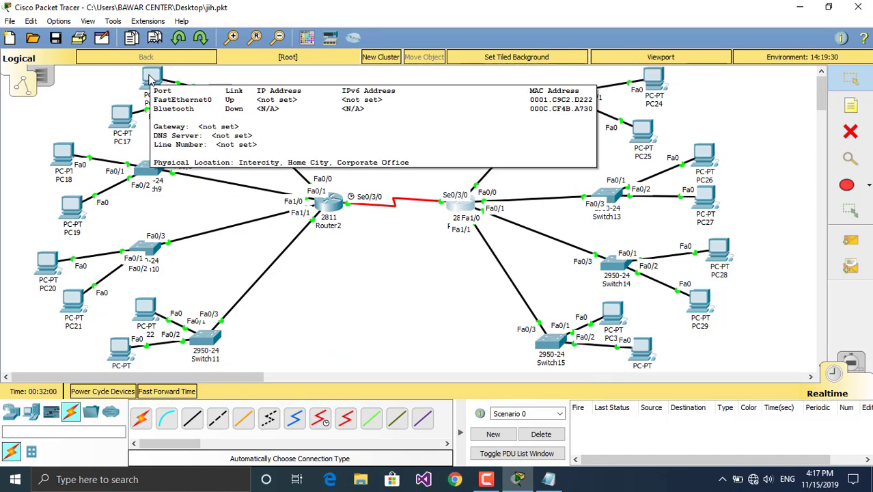
pyautogui.click(548, 478)
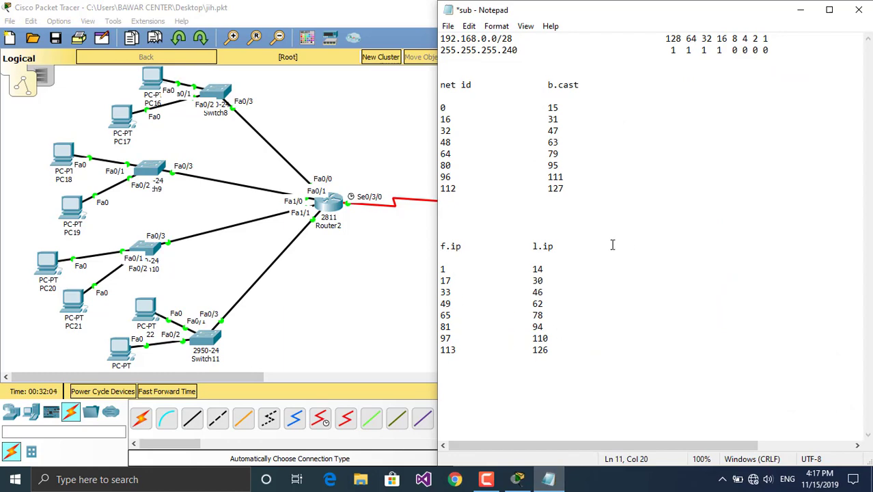
pyautogui.click(154, 77)
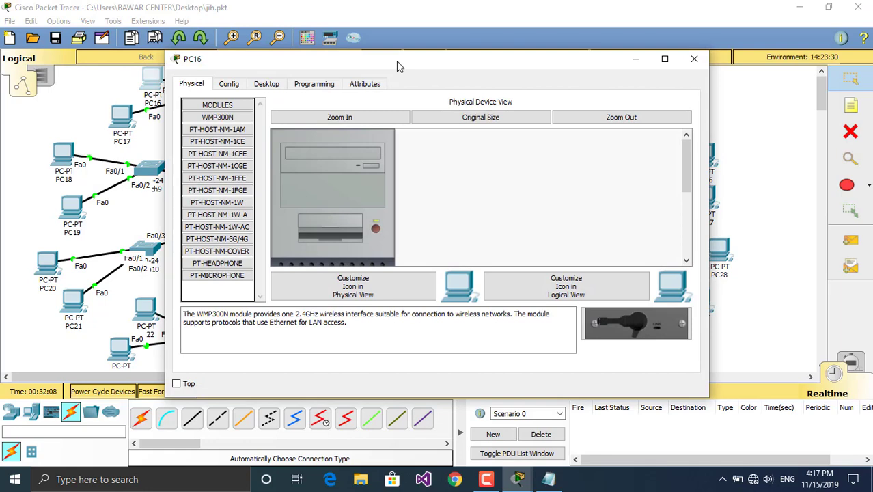
pyautogui.moveTo(399, 66); pyautogui.dragTo(1, 82)
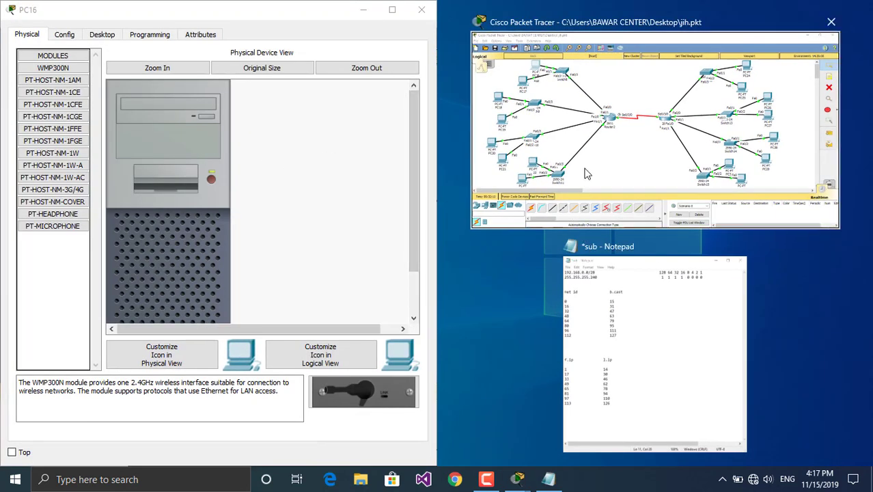
pyautogui.click(617, 305)
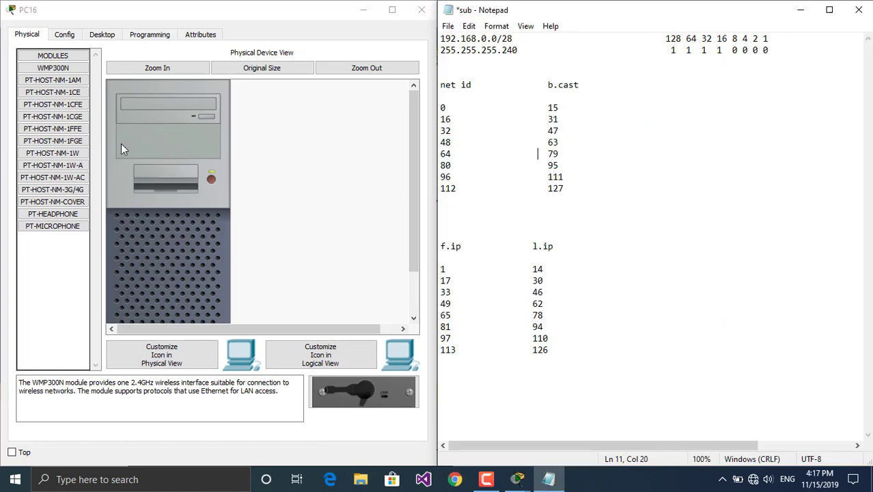
pyautogui.click(95, 35)
pyautogui.click(86, 83)
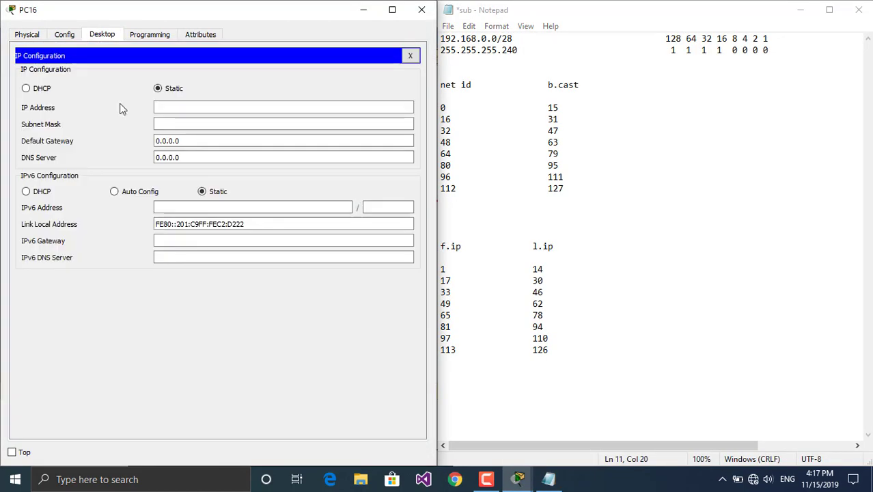
# - Give PC16 the static IP address 192.168.0.2, subnet mask 255.255.255.240 and default gateway 192.168.0.1, and close its window
pyautogui.click(220, 109)
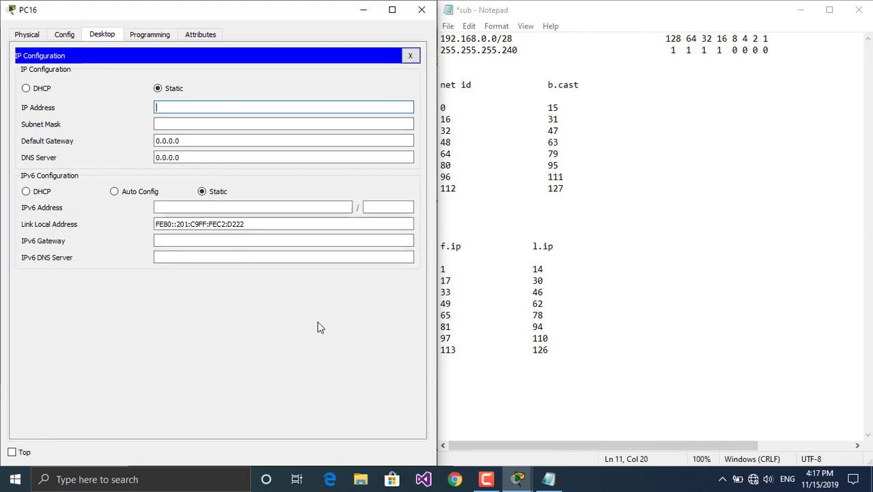
pyautogui.write('192.168.0.17')
pyautogui.click(194, 123)
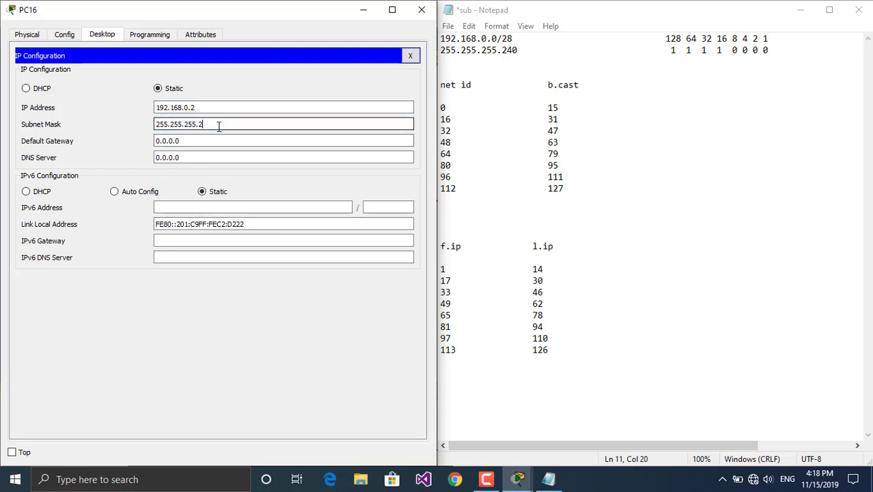
pyautogui.click(216, 136)
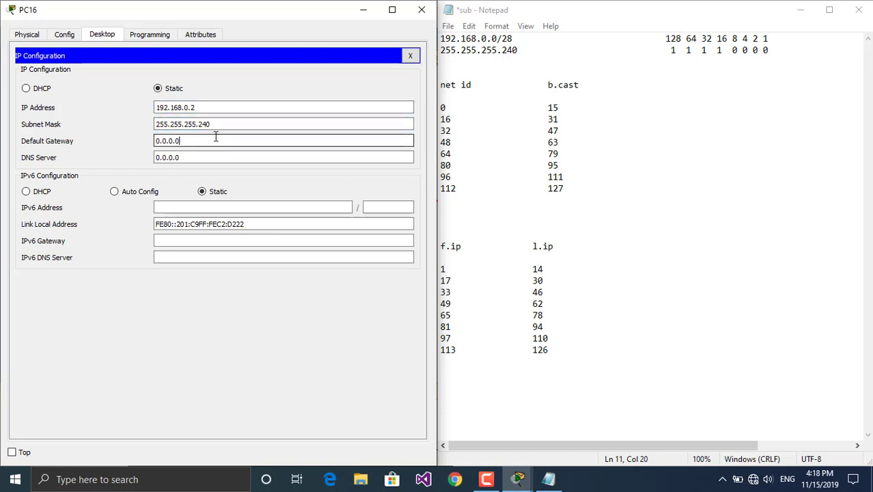
pyautogui.doubleClick(215, 137)
pyautogui.write('192.168.0.17')
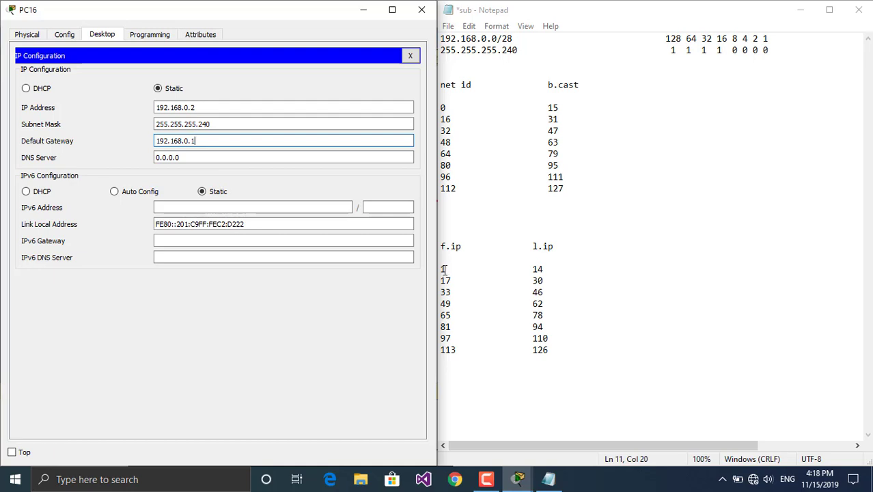
pyautogui.click(235, 107)
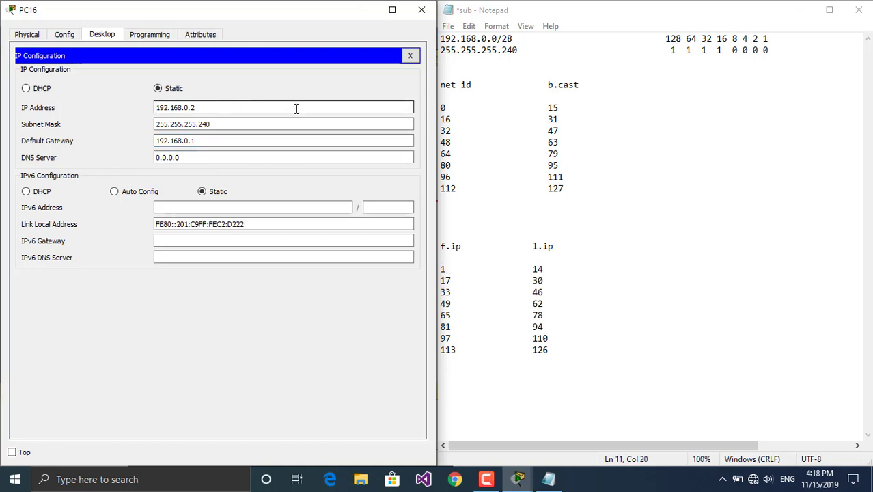
pyautogui.click(422, 9)
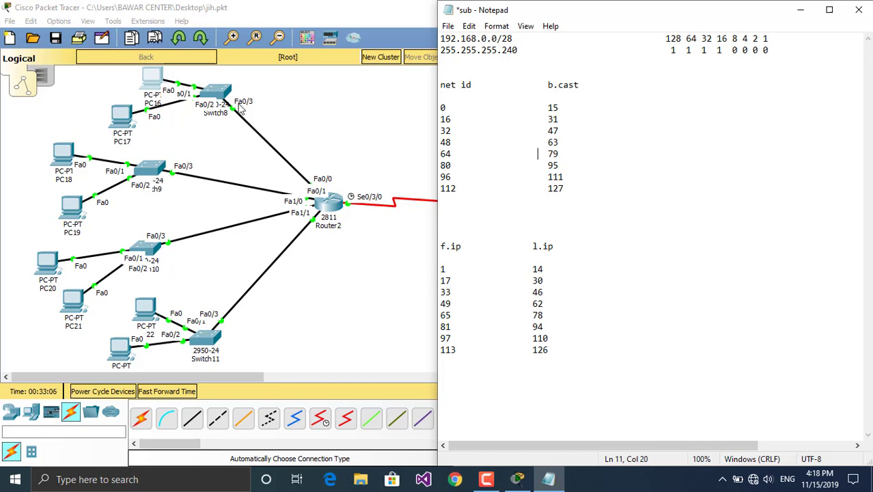
# - Open PC17's IP configuration and place its window side by side with the Notepad subnet notes
pyautogui.click(118, 118)
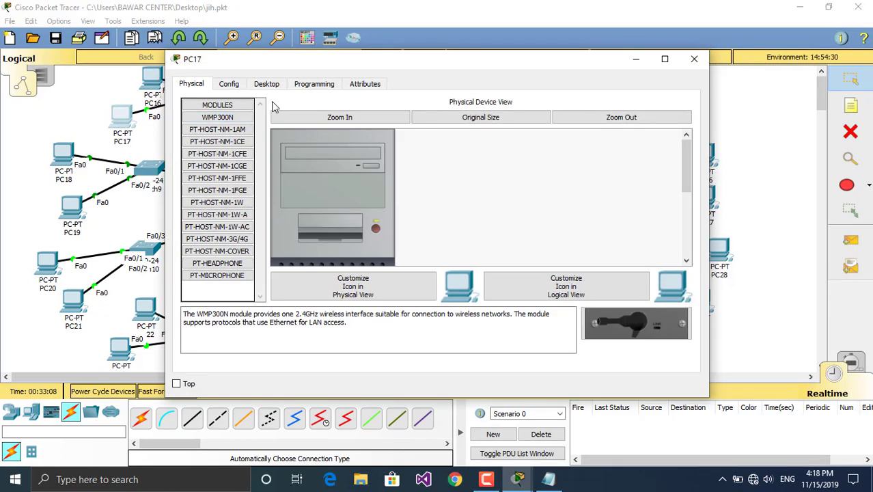
pyautogui.click(268, 84)
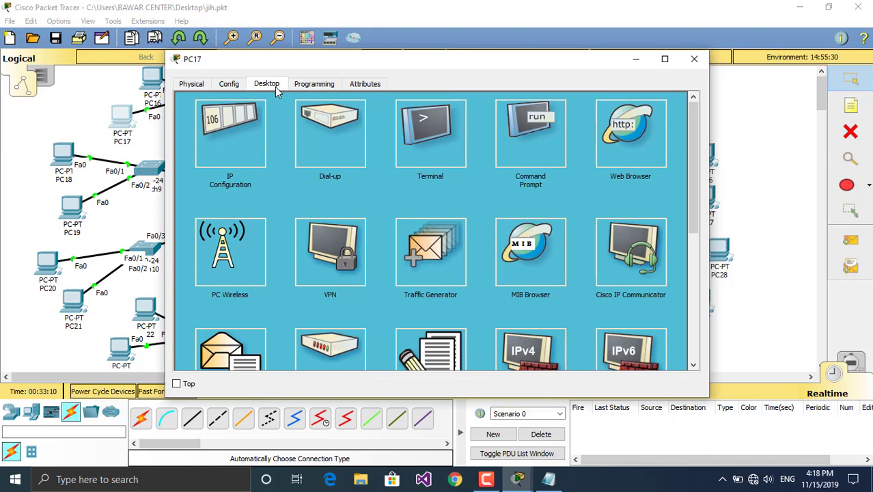
pyautogui.click(255, 129)
pyautogui.moveTo(372, 61); pyautogui.dragTo(2, 88)
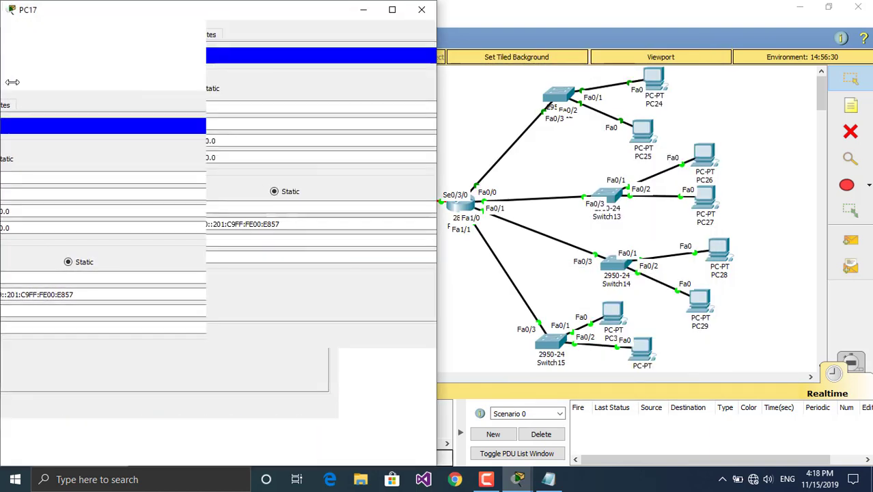
pyautogui.click(599, 335)
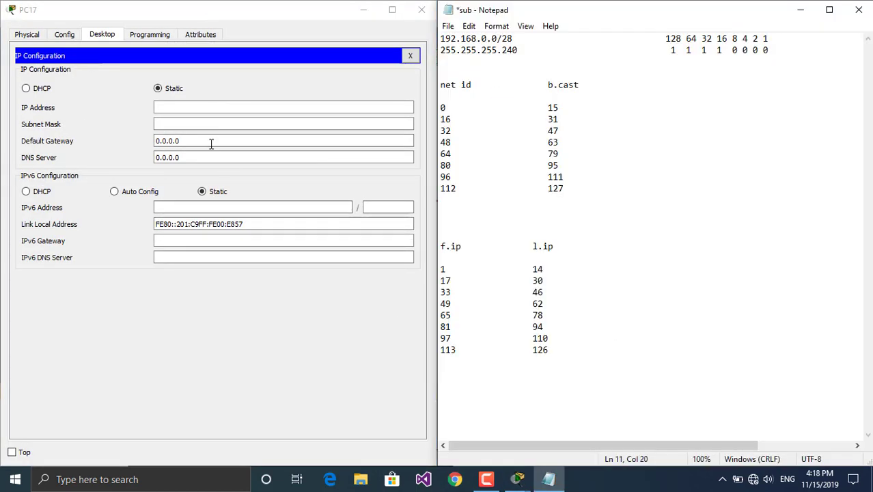
# - Give PC17 the static IP address 192.168.0.14, subnet mask 255.255.255.240 and default gateway 192.168.0.1, and close its window
pyautogui.click(201, 108)
pyautogui.write('192.168.0.17')
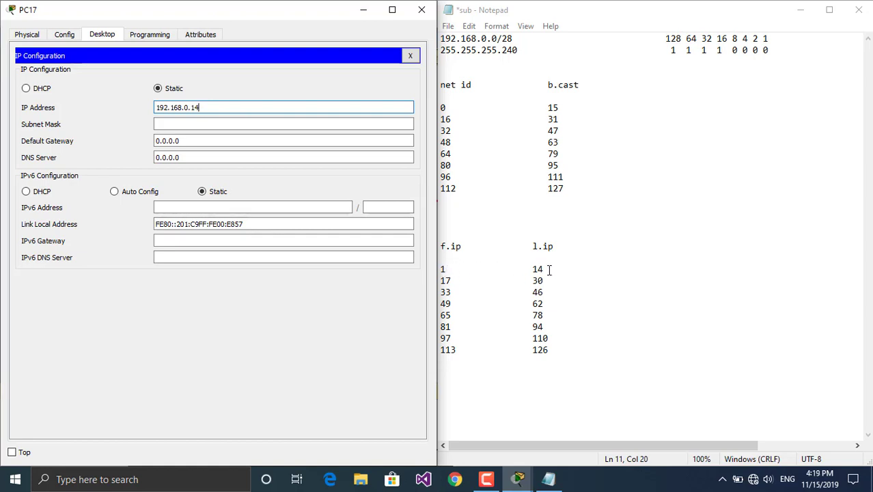
pyautogui.click(259, 122)
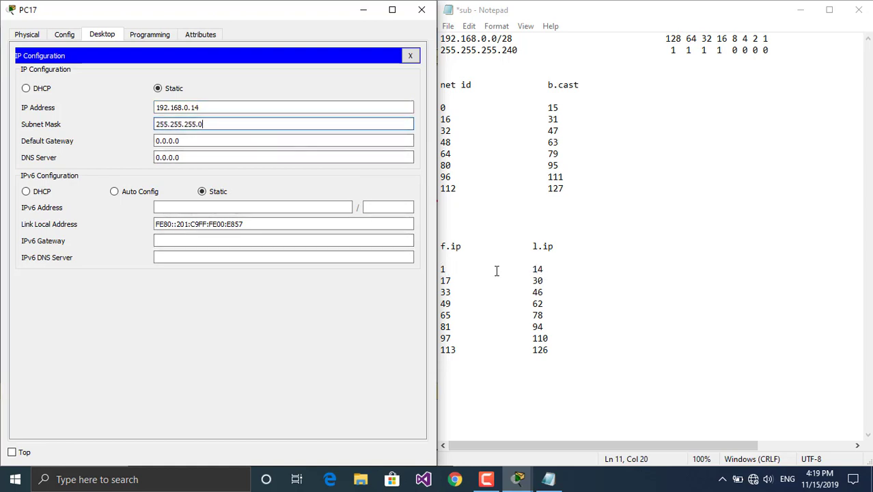
pyautogui.press('BackSpace')
pyautogui.write('240')
pyautogui.click(247, 138)
pyautogui.doubleClick(247, 139)
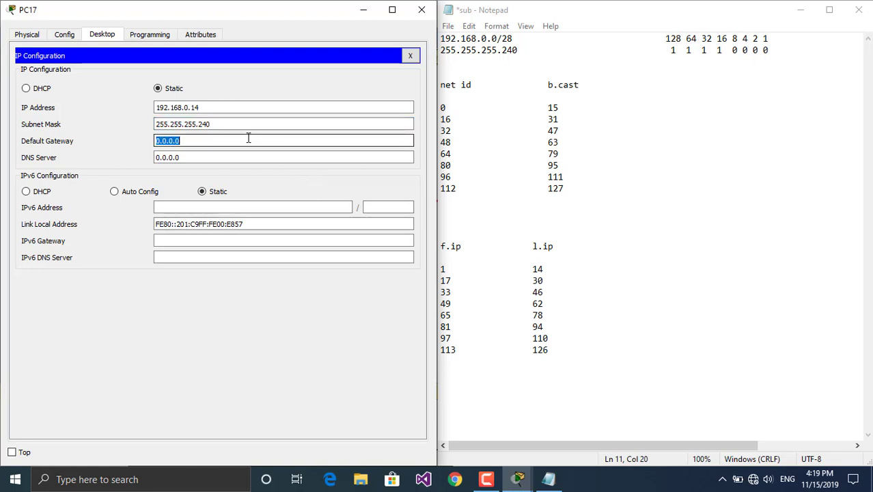
pyautogui.write('192.168.0.17')
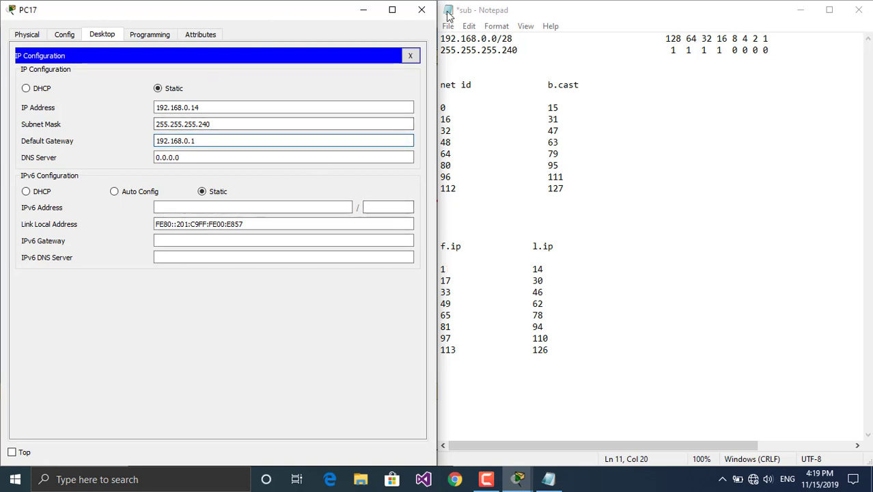
pyautogui.click(421, 9)
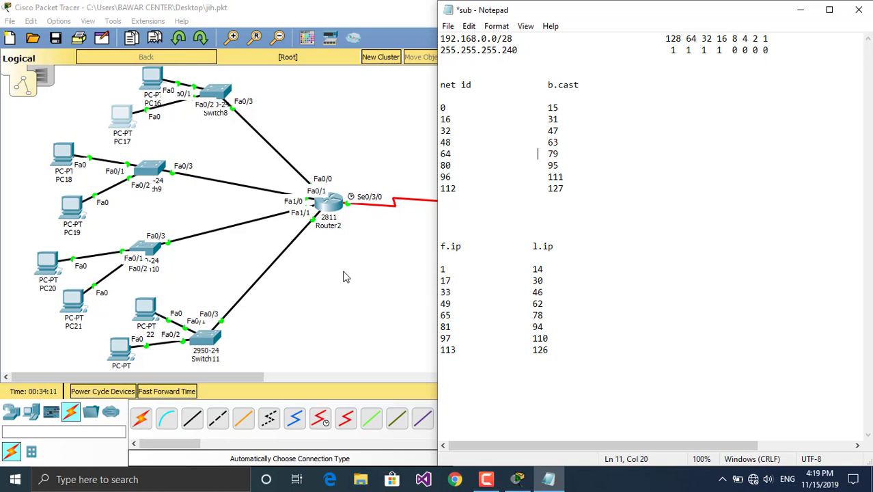
# - Open PC18's IP configuration and place its window side by side with the Notepad subnet notes
pyautogui.click(65, 155)
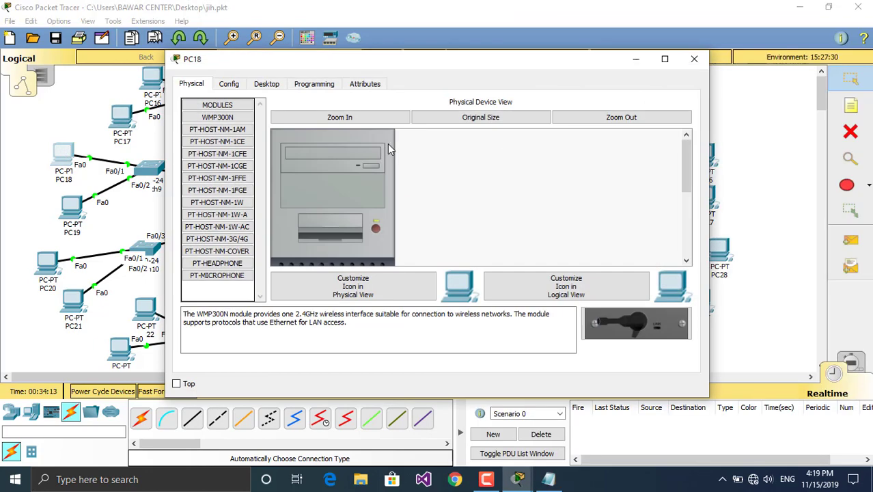
pyautogui.click(266, 83)
pyautogui.click(240, 142)
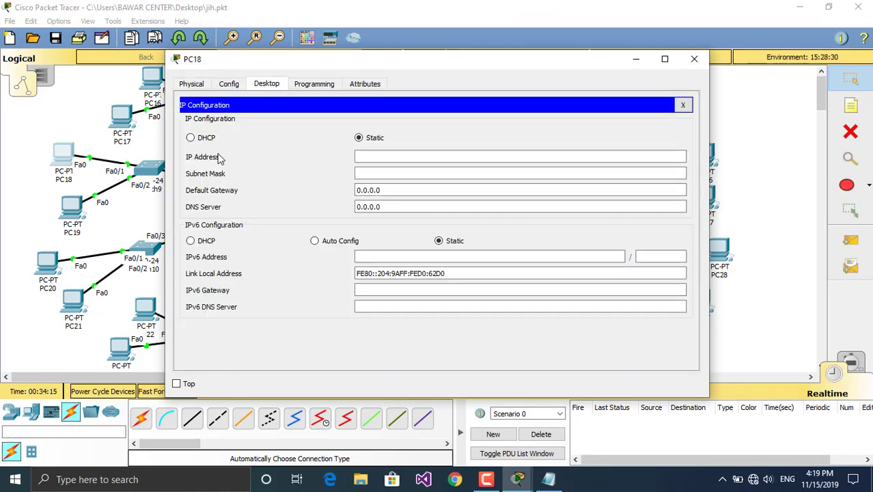
pyautogui.click(399, 157)
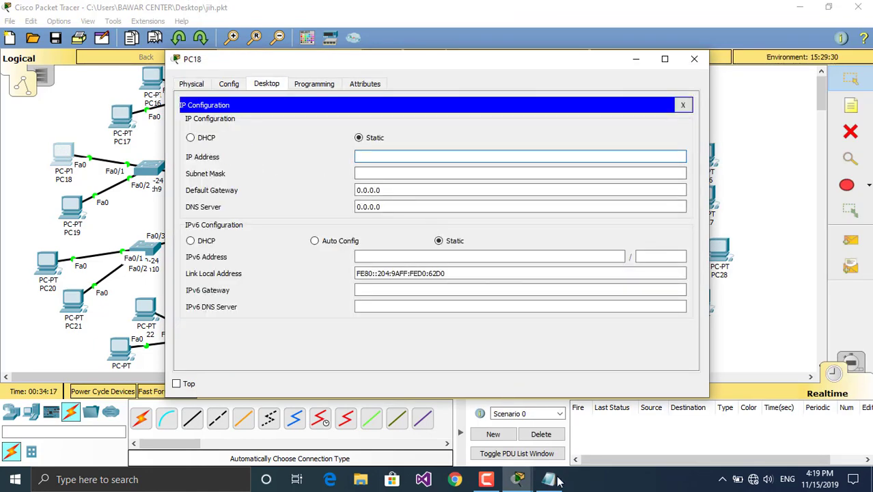
pyautogui.moveTo(434, 68); pyautogui.dragTo(2, 118)
pyautogui.click(582, 345)
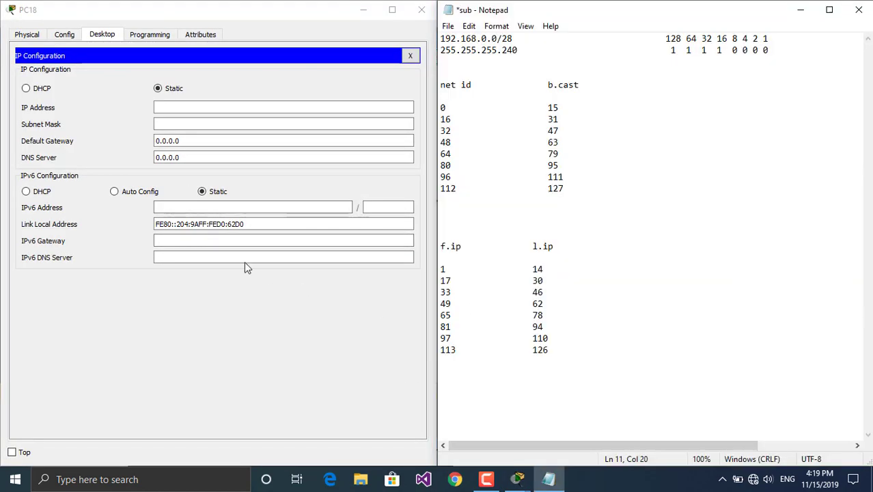
# - Give PC18 the static IP address 192.168.0.18, subnet mask 255.255.255.240 and default gateway 192.168.0.17, and close its window
pyautogui.click(230, 105)
pyautogui.write('192.168.0.17')
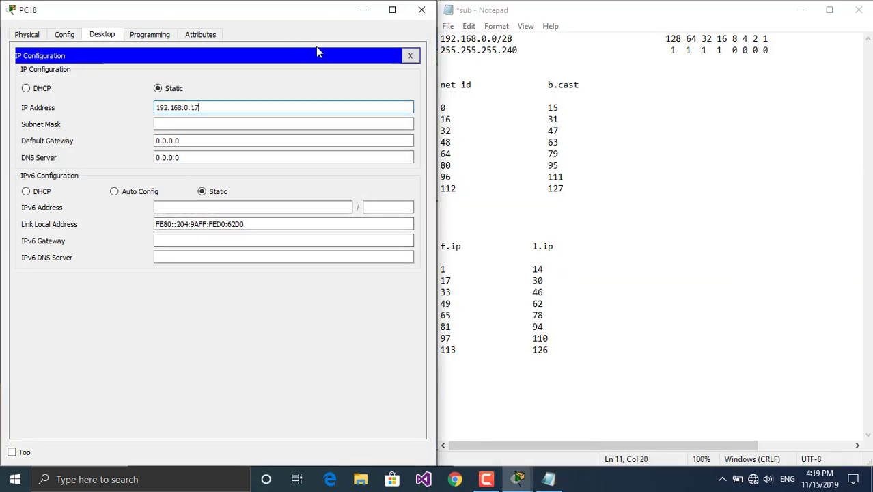
pyautogui.press('BackSpace')
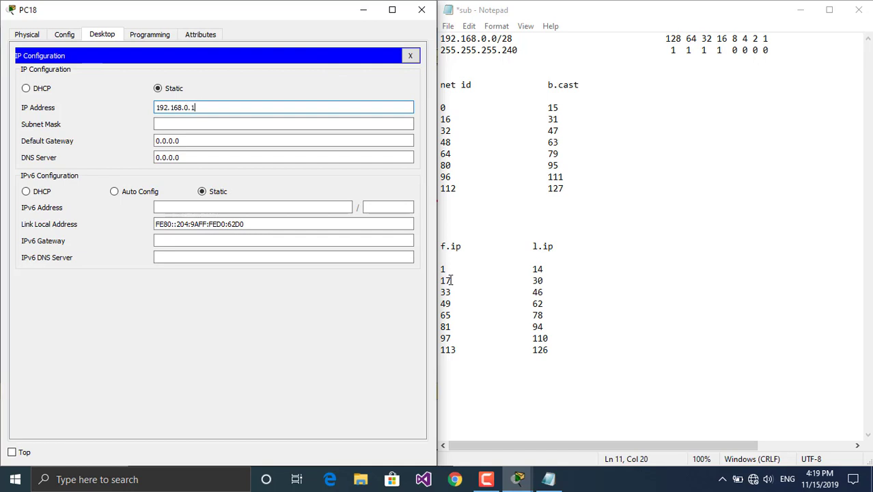
pyautogui.click(230, 123)
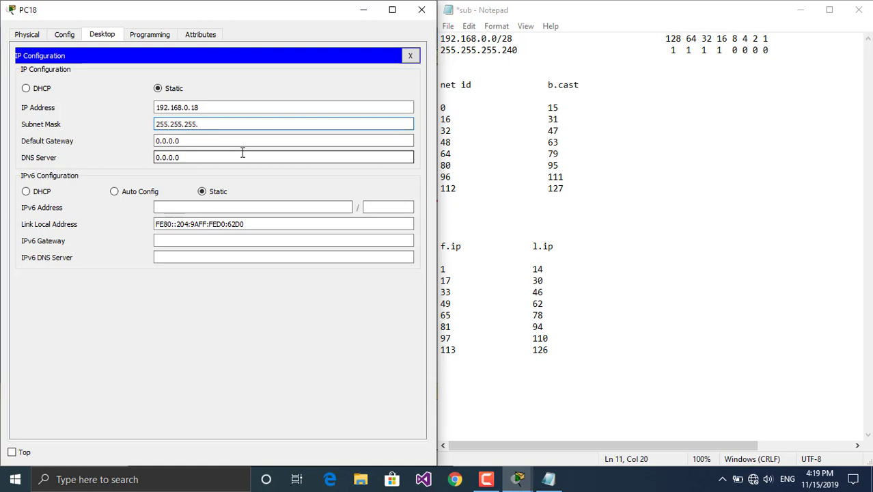
pyautogui.write('240')
pyautogui.click(236, 145)
pyautogui.doubleClick(236, 145)
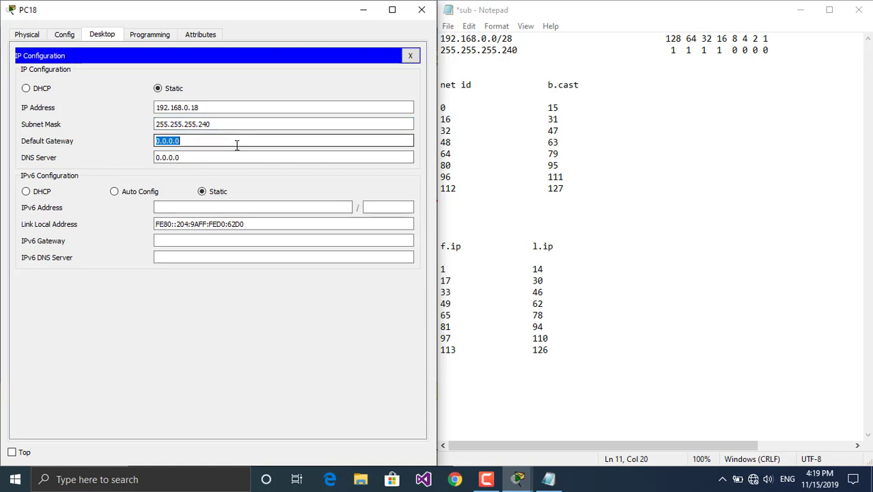
pyautogui.write('v')
pyautogui.write('192.168.0.17')
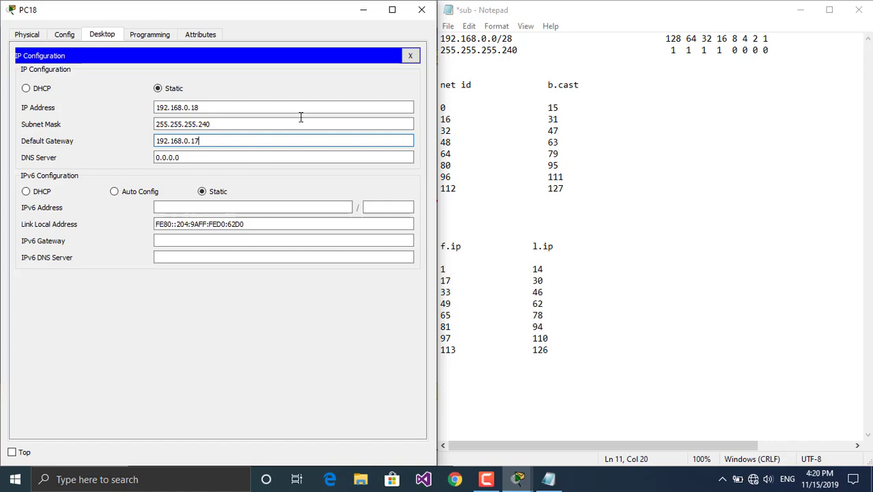
pyautogui.click(239, 107)
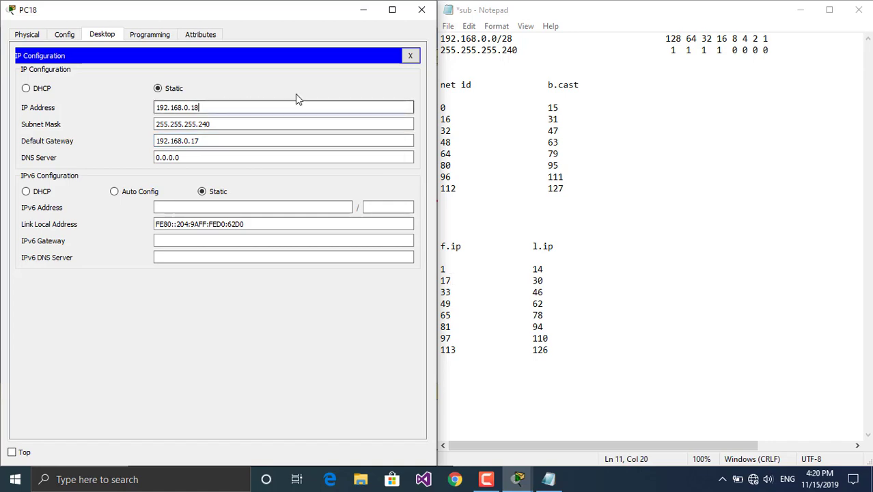
pyautogui.click(422, 11)
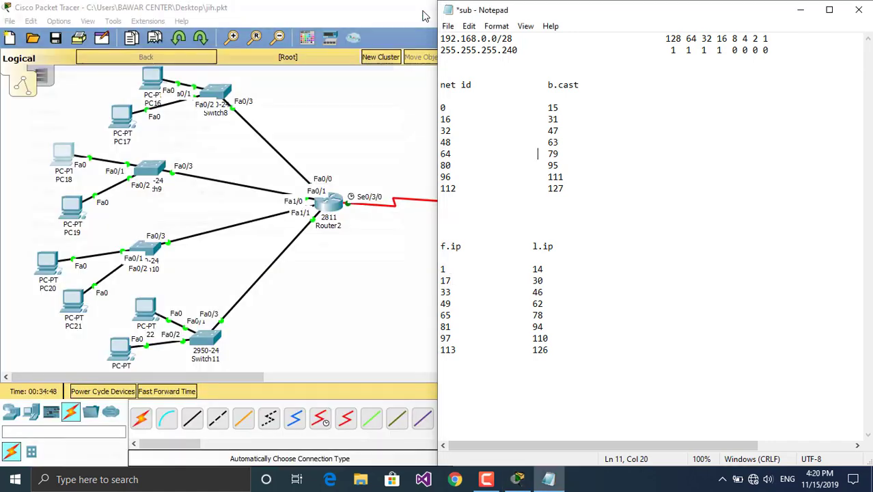
# - Place PC19's window side by side with the Notepad subnet notes and open PC19's IP configuration
pyautogui.click(73, 199)
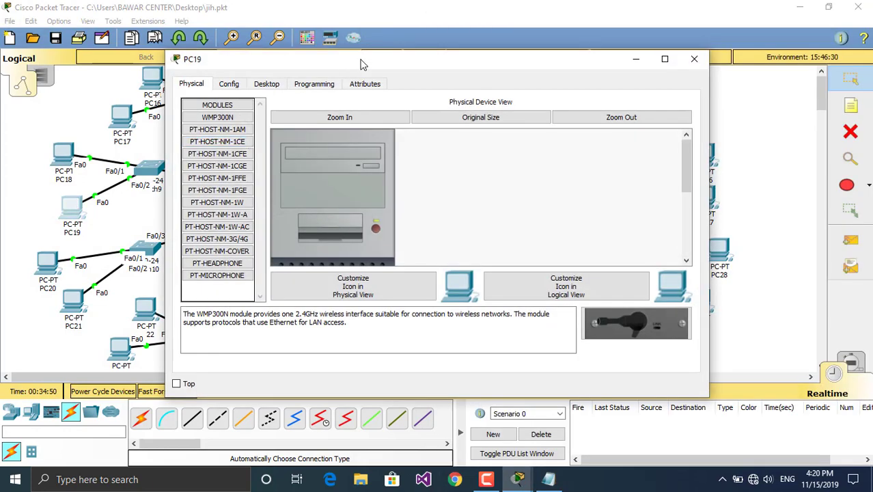
pyautogui.moveTo(361, 63); pyautogui.dragTo(0, 83)
pyautogui.click(635, 342)
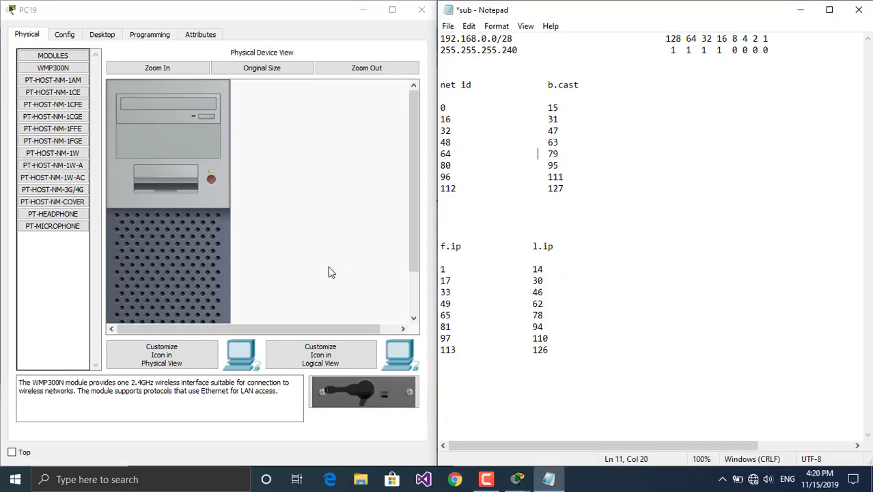
pyautogui.click(102, 34)
pyautogui.click(73, 84)
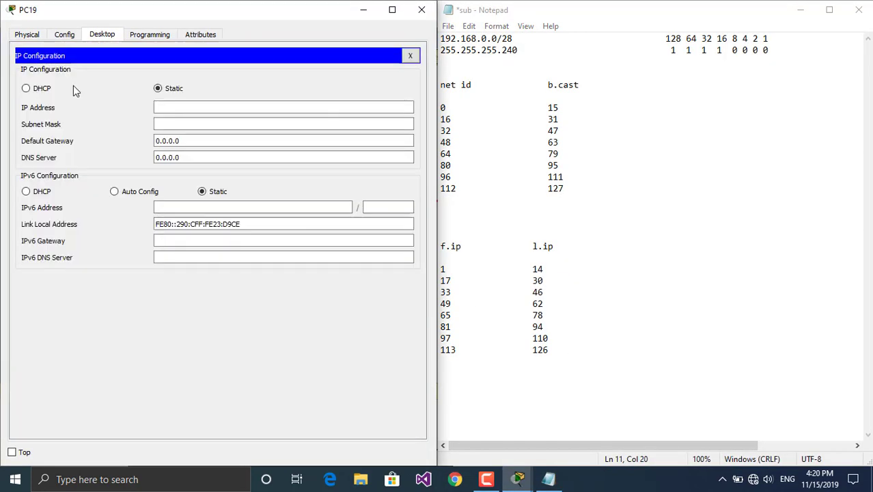
# - Give PC19 the static IP address 192.168.0.30, subnet mask 255.255.255.240 and default gateway 192.168.0.17, and close its window
pyautogui.click(171, 107)
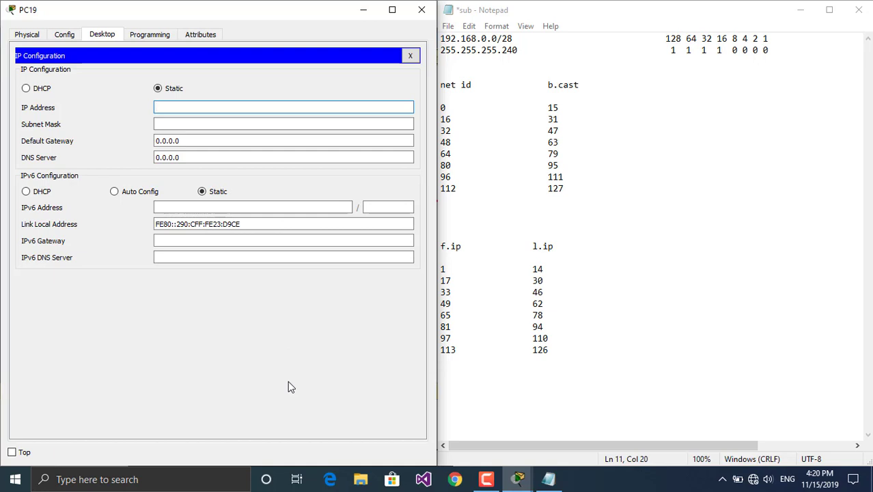
pyautogui.write('192.168.0.17')
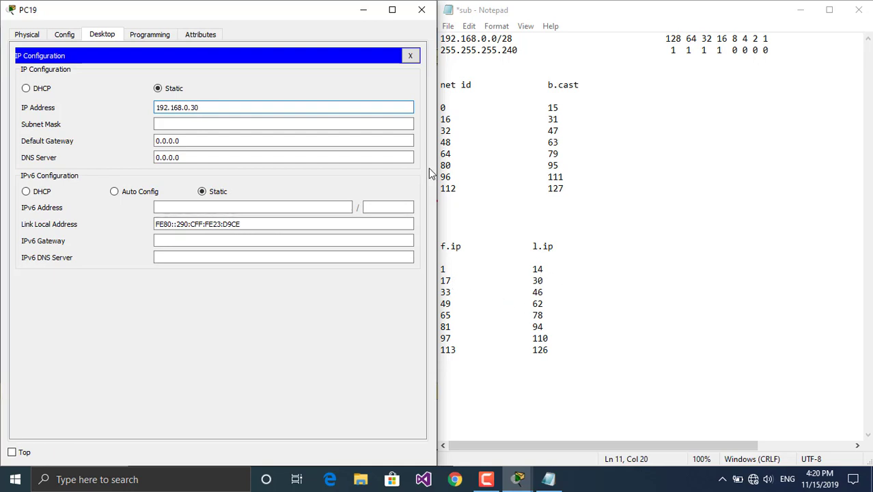
pyautogui.click(316, 121)
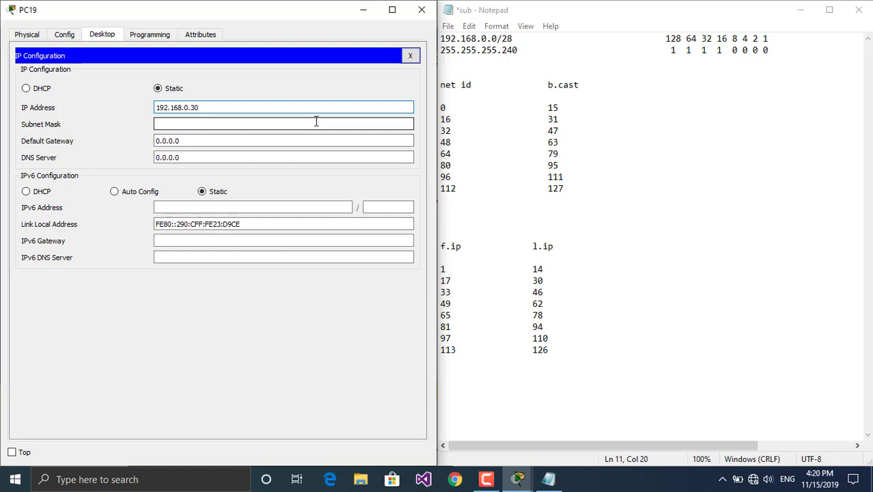
pyautogui.click(249, 156)
pyautogui.press('BackSpace')
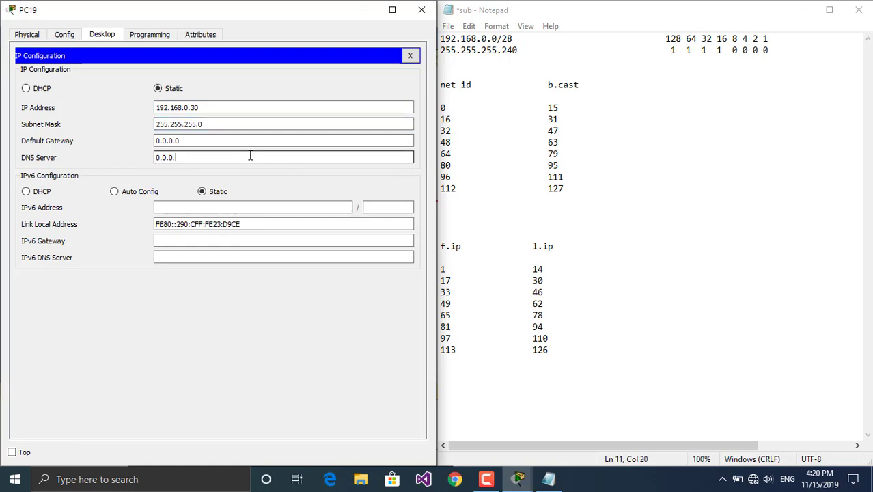
pyautogui.click(227, 138)
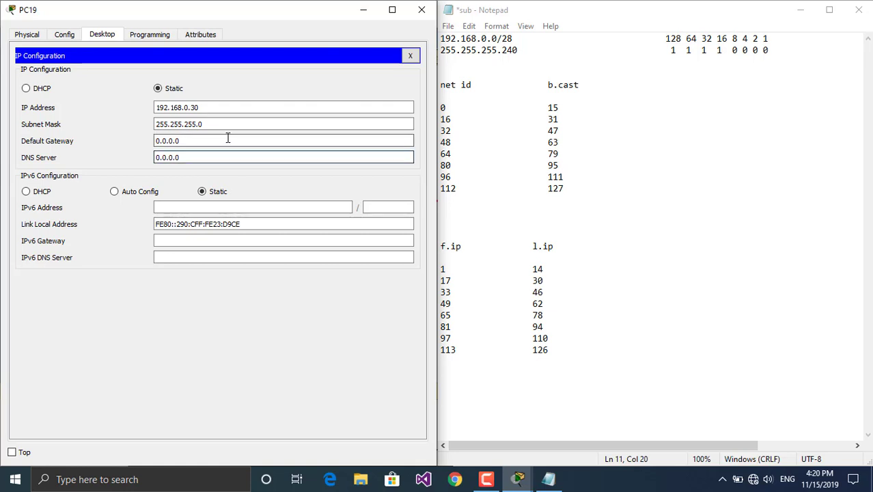
pyautogui.doubleClick(227, 137)
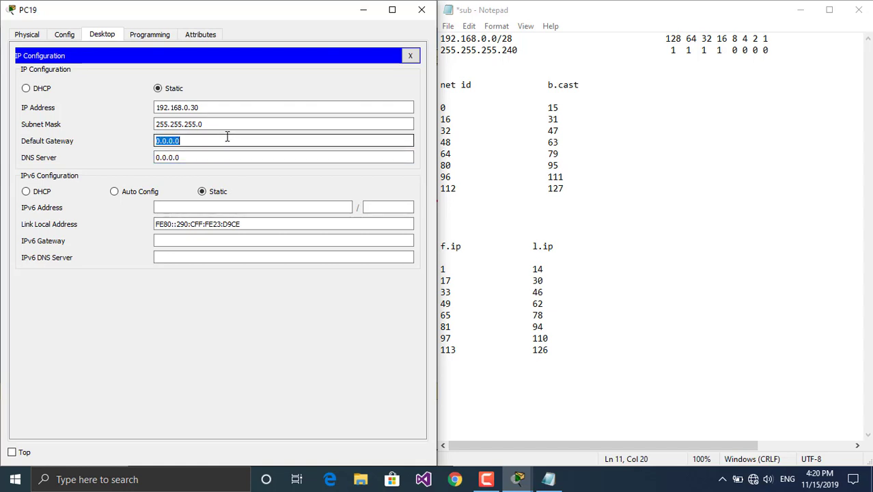
pyautogui.write('192.168.0.17')
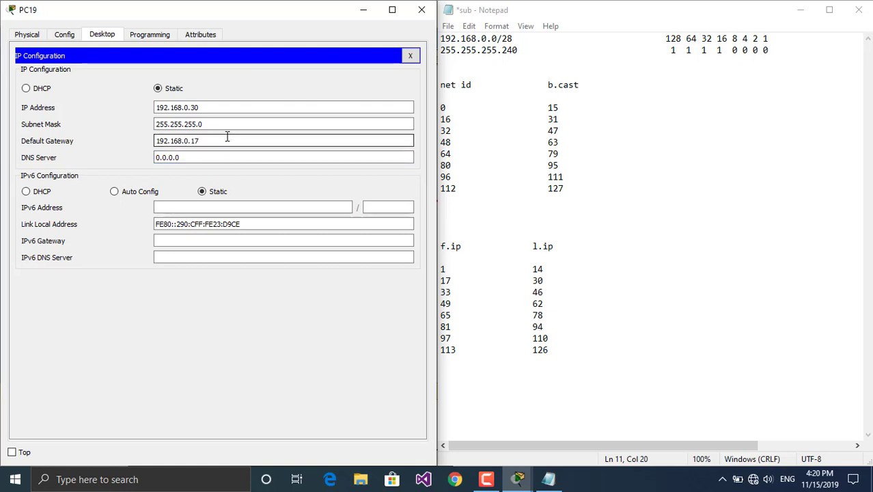
pyautogui.click(222, 126)
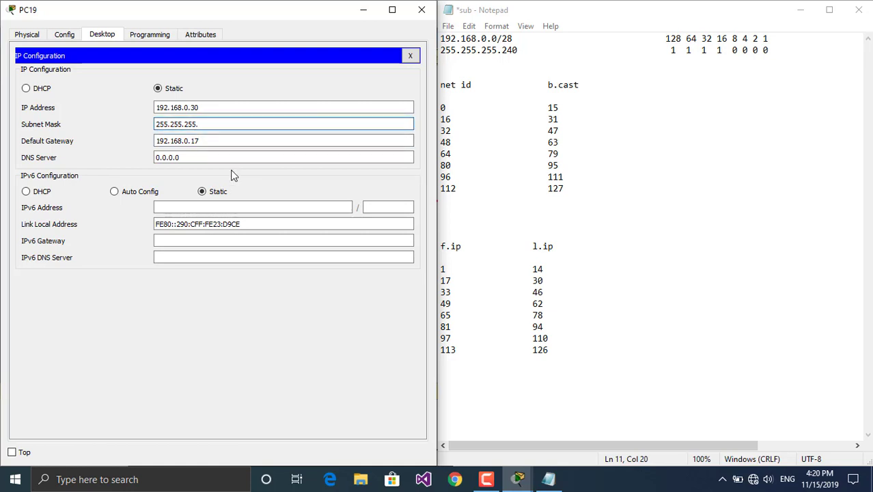
pyautogui.write('0')
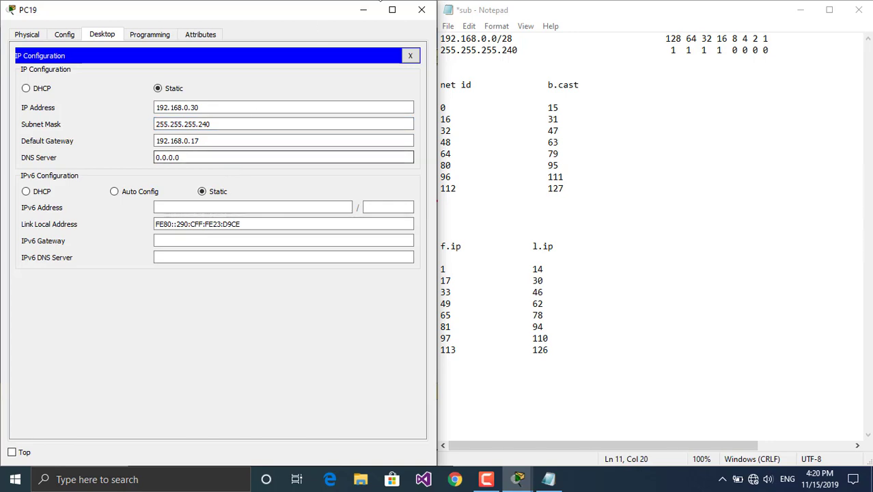
pyautogui.click(418, 11)
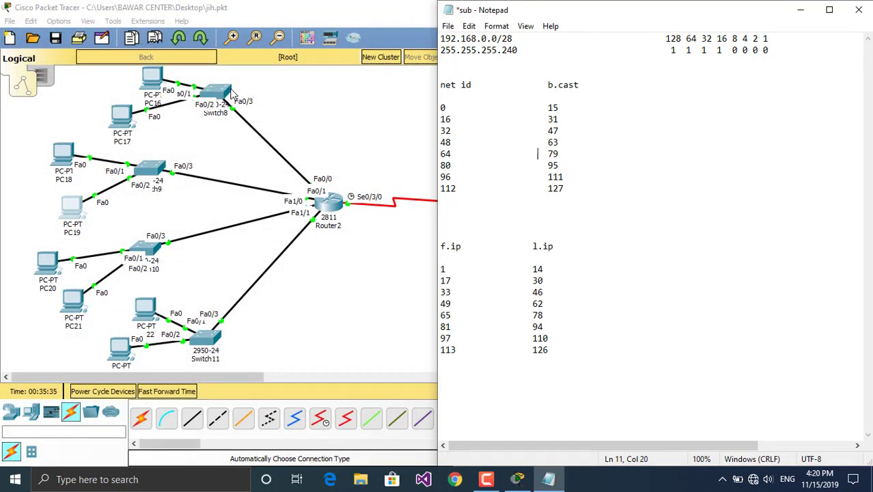
pyautogui.click(238, 146)
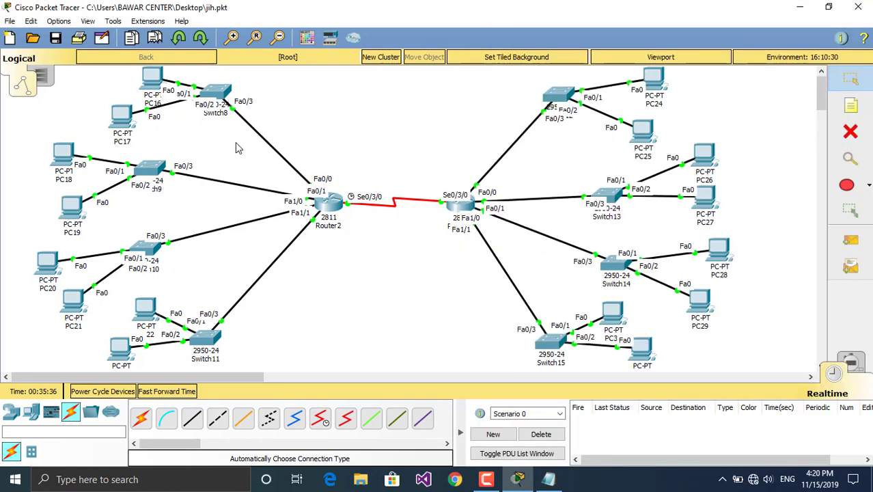
pyautogui.click(850, 106)
pyautogui.click(275, 101)
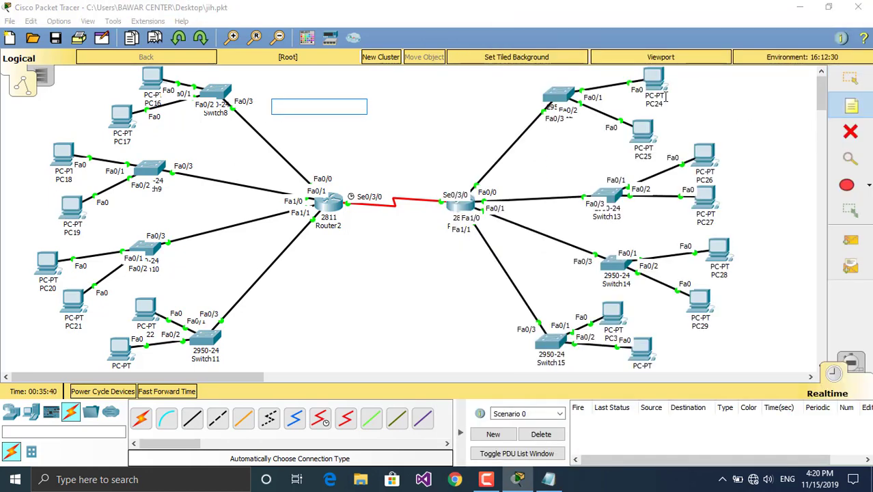
pyautogui.click(850, 105)
pyautogui.click(850, 78)
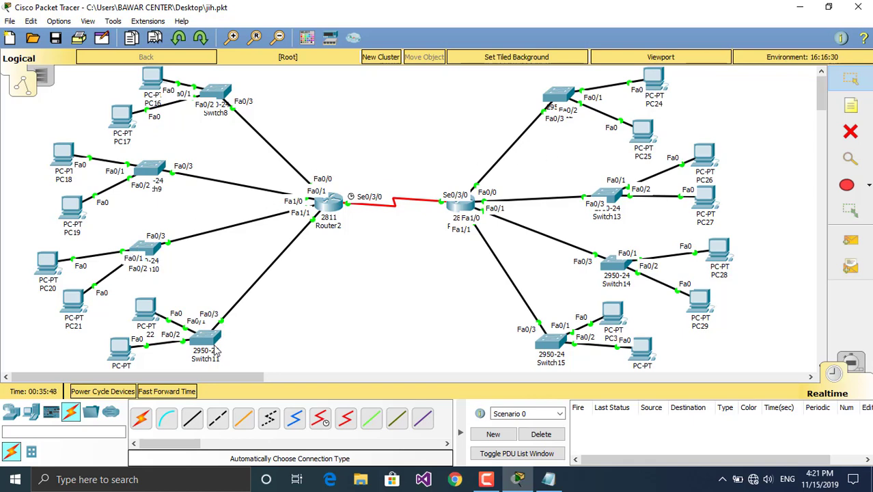
# - Open PC24's IP configuration and place its window side by side with the Notepad subnet notes
pyautogui.moveTo(214, 345)
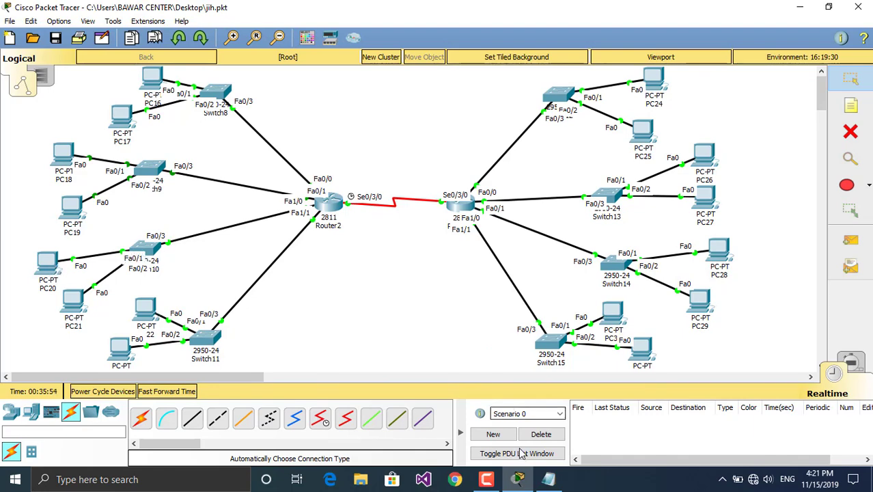
pyautogui.click(548, 478)
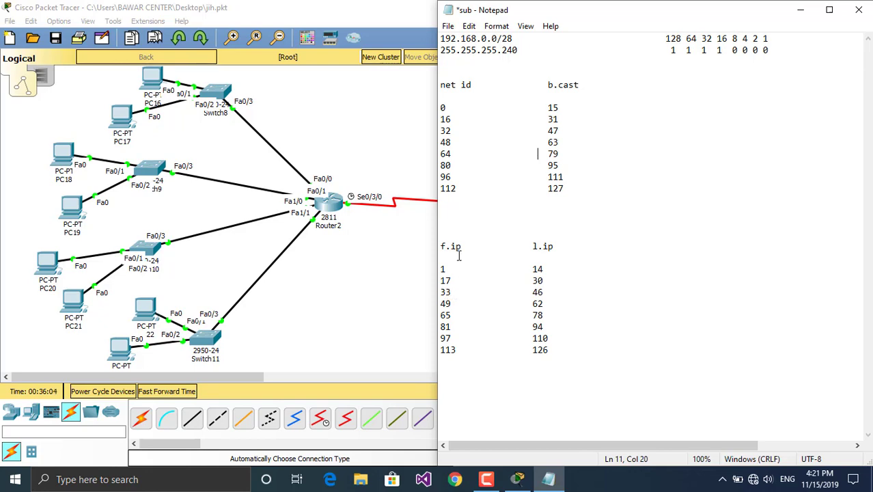
pyautogui.click(386, 163)
pyautogui.click(654, 83)
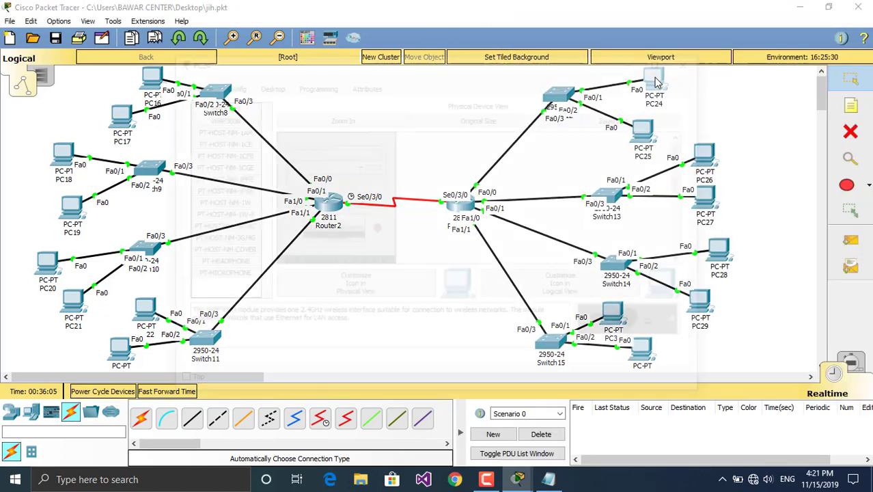
pyautogui.click(280, 85)
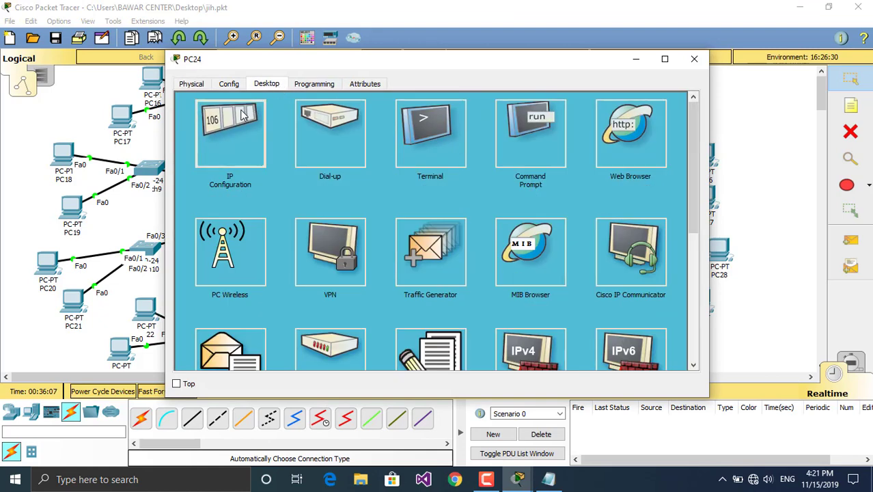
pyautogui.click(242, 114)
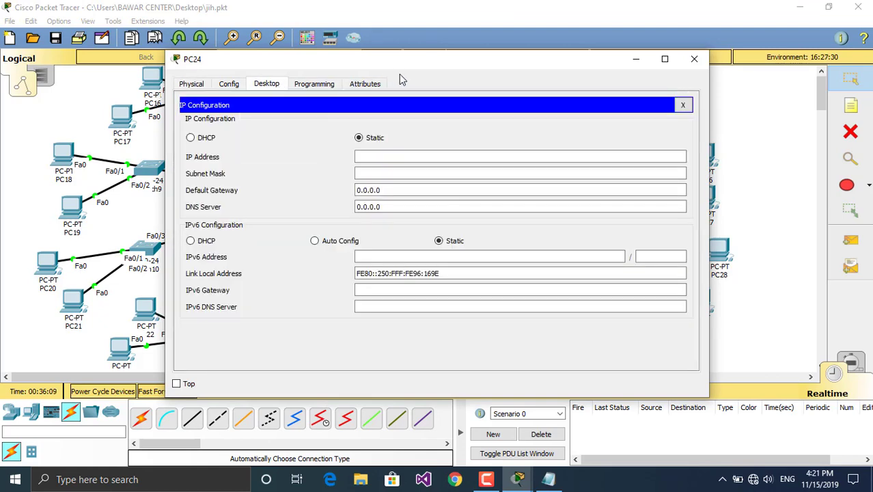
pyautogui.moveTo(395, 62); pyautogui.dragTo(1, 111)
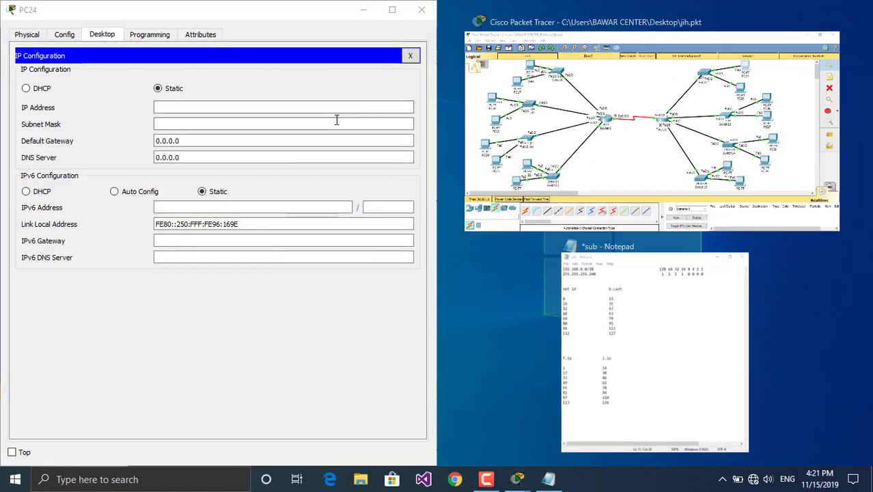
pyautogui.click(601, 279)
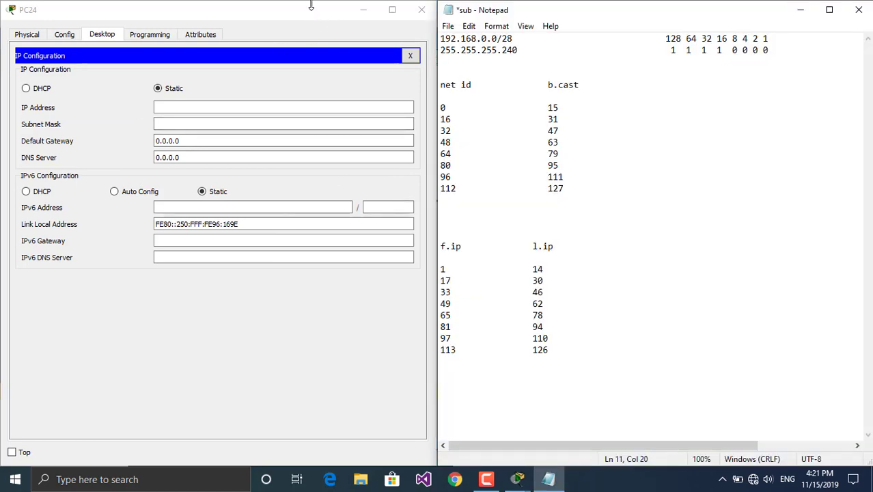
pyautogui.moveTo(280, 1); pyautogui.dragTo(266, 130)
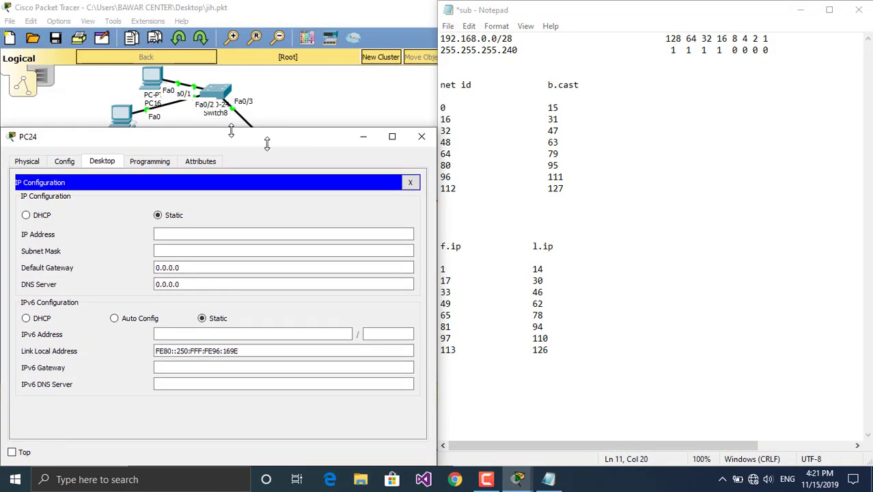
pyautogui.click(341, 95)
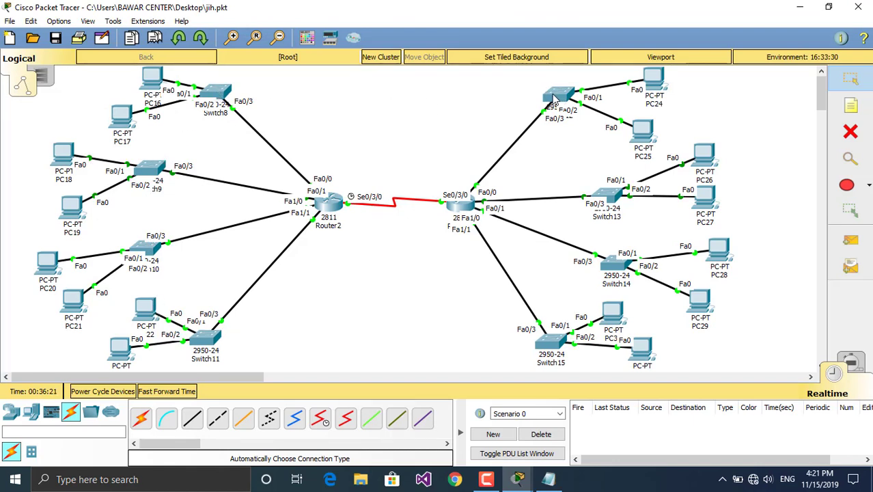
pyautogui.moveTo(517, 480)
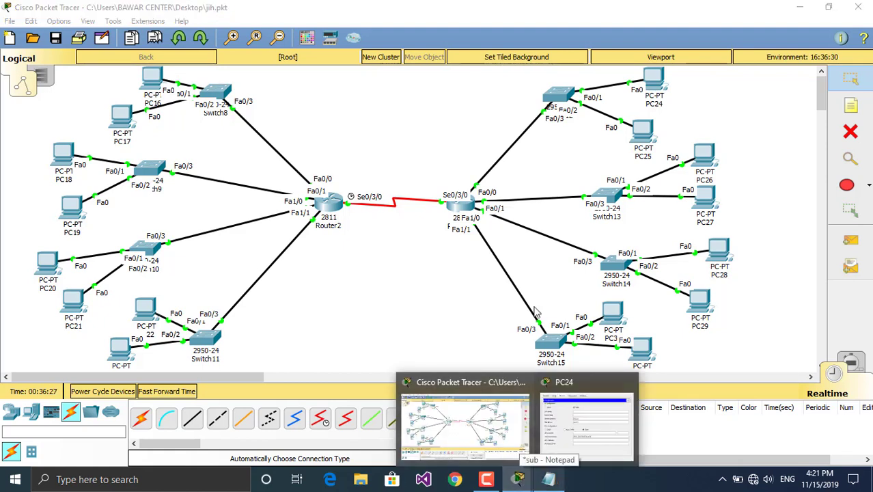
pyautogui.click(561, 96)
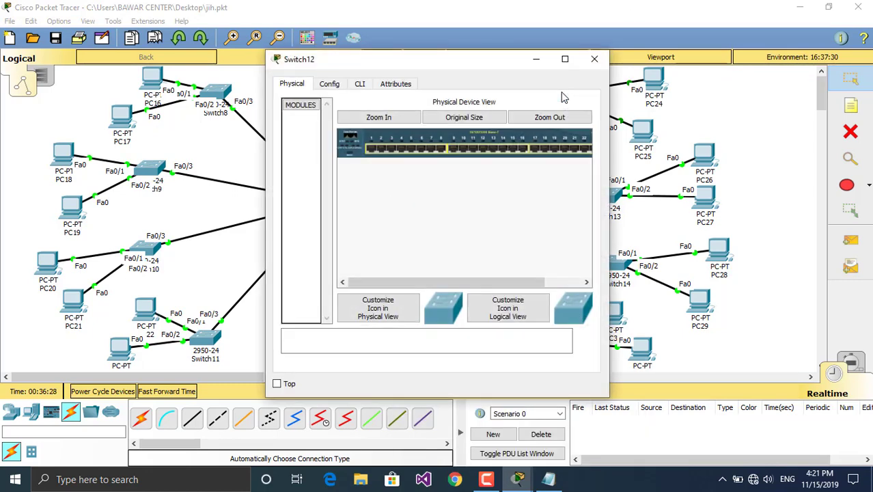
pyautogui.click(594, 61)
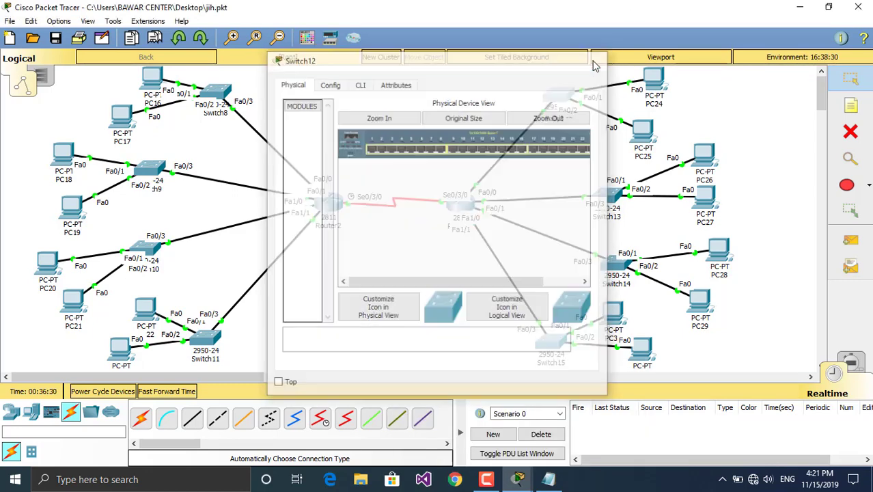
pyautogui.click(650, 83)
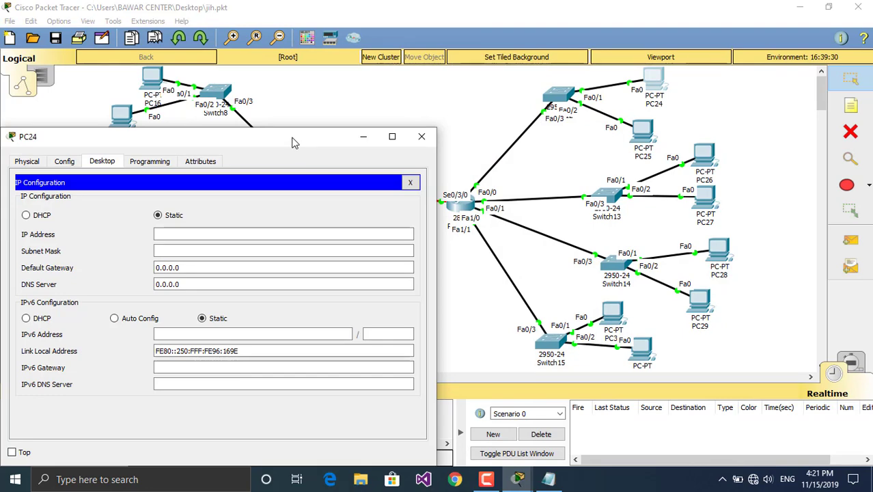
pyautogui.moveTo(292, 140); pyautogui.dragTo(1, 205)
pyautogui.click(612, 281)
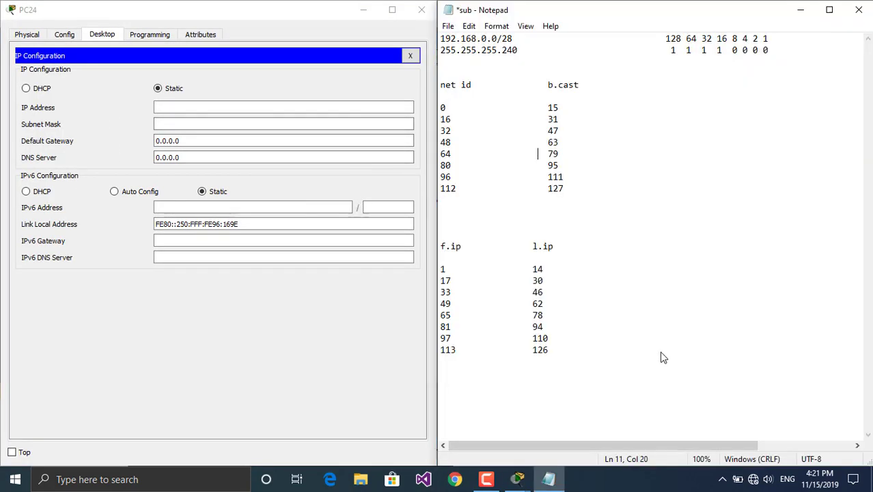
# - Give PC24 the static IP address 192.168.0.66, subnet mask 255.255.255.240 and default gateway 192.168.0.65, and close its window
pyautogui.click(214, 108)
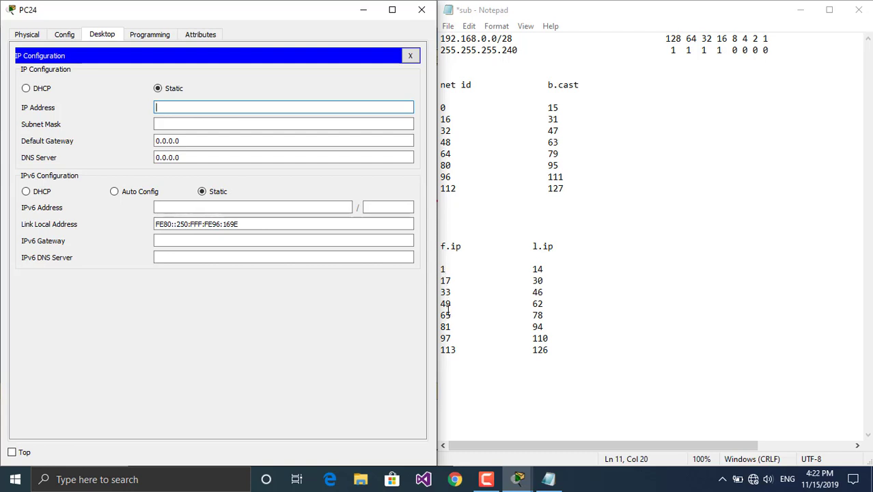
pyautogui.write('192.168.0.17')
pyautogui.click(281, 124)
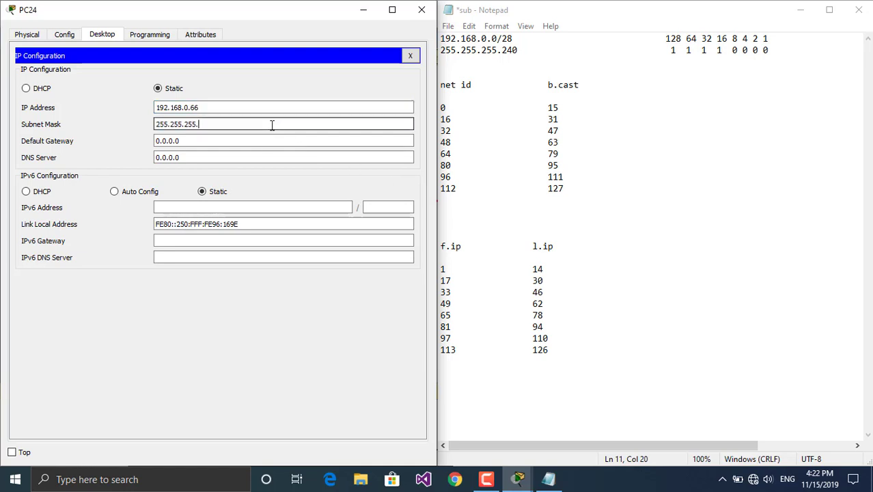
pyautogui.press('Tab')
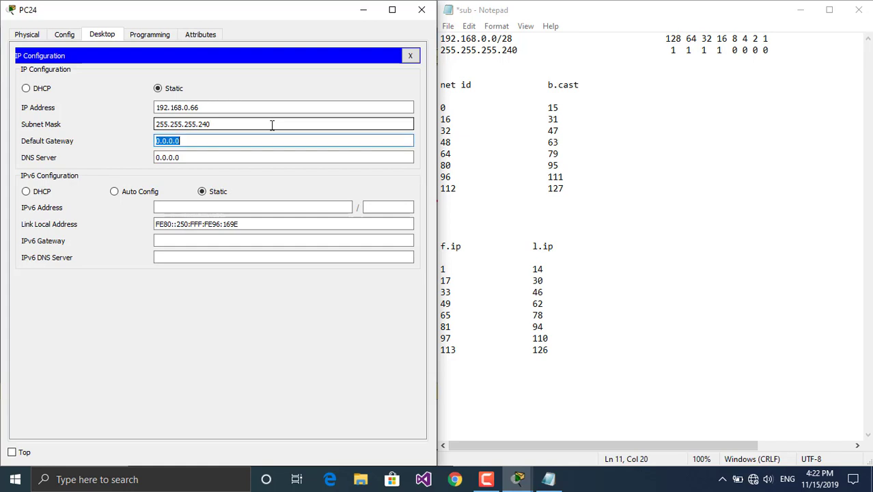
pyautogui.press('BackSpace')
pyautogui.write('192.168.0.17')
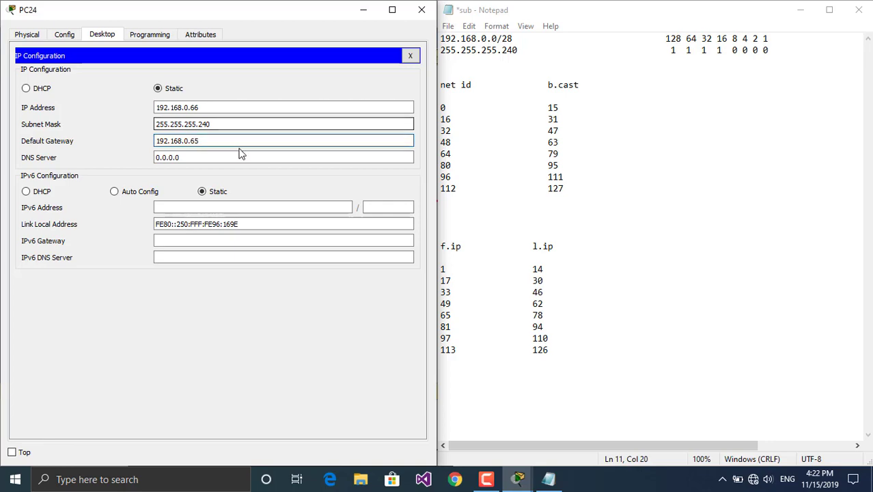
pyautogui.press('Tab')
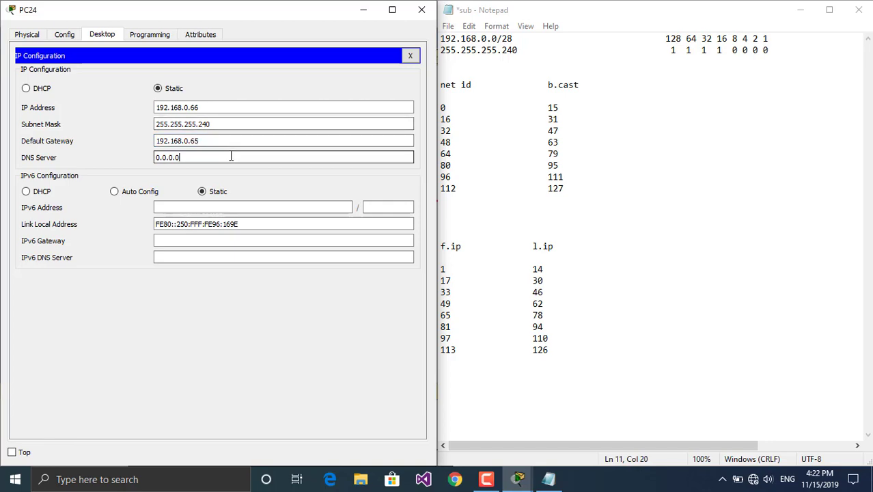
pyautogui.click(421, 11)
# - Return to the topology and open PC25's IP configuration
pyautogui.click(382, 120)
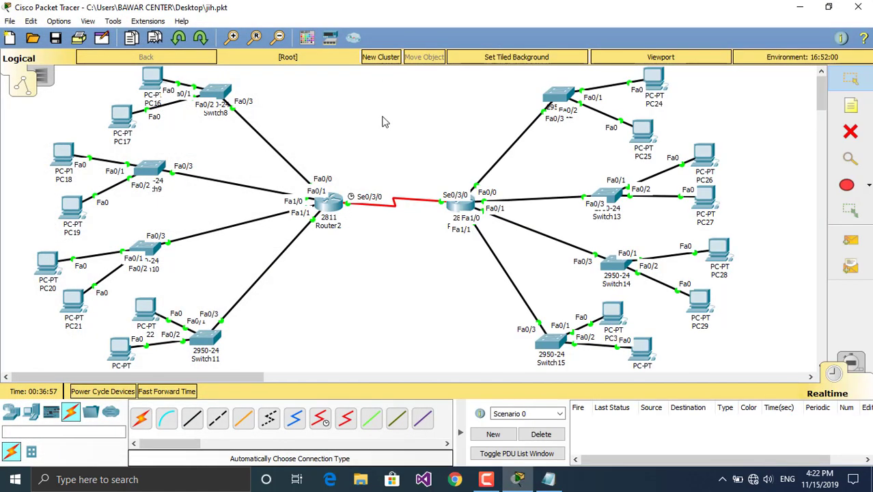
pyautogui.click(640, 133)
pyautogui.click(263, 83)
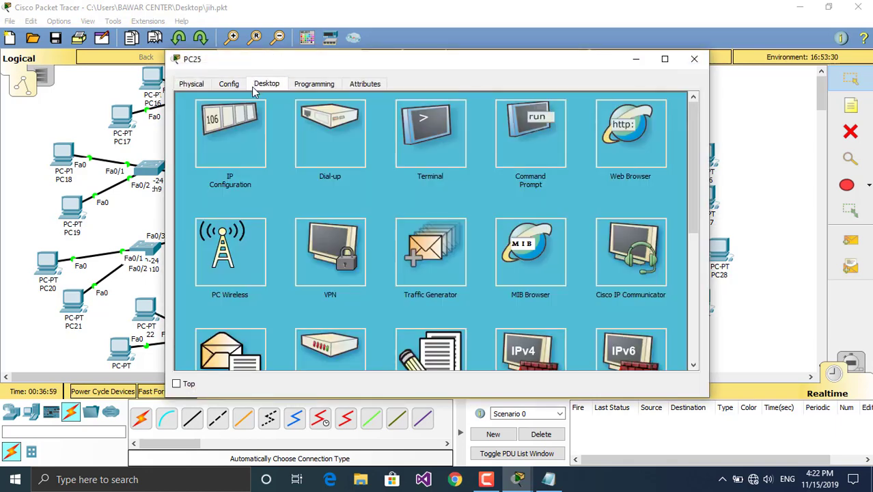
pyautogui.click(249, 133)
pyautogui.click(362, 155)
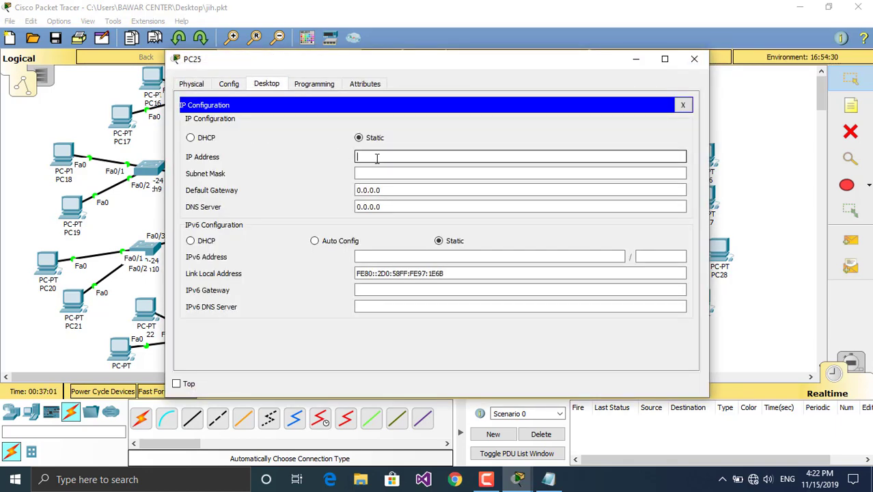
pyautogui.write('192.168.0.17')
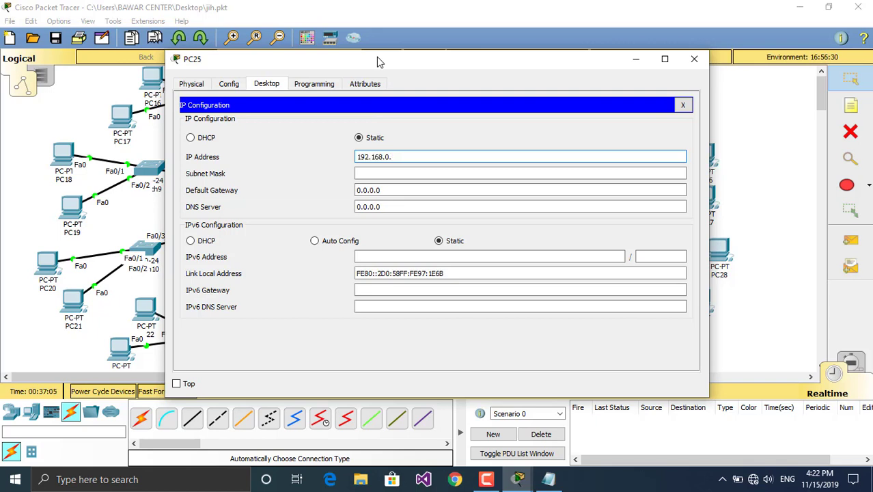
pyautogui.click(548, 479)
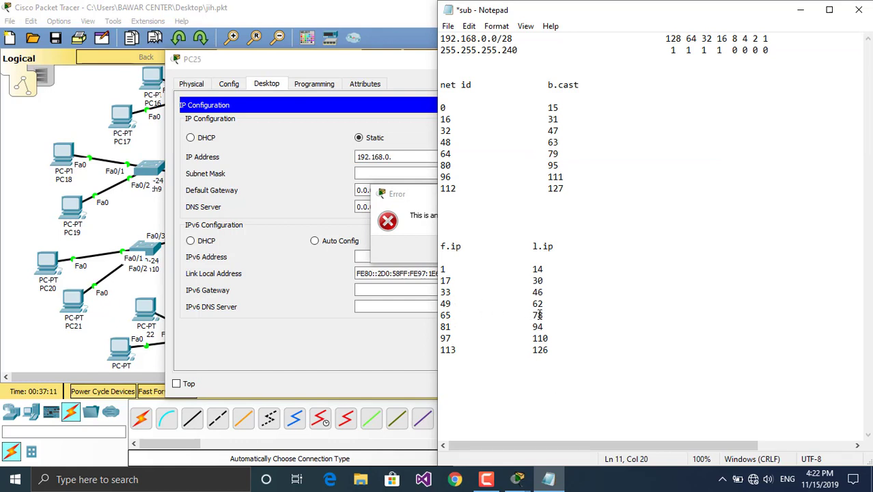
pyautogui.click(380, 231)
pyautogui.click(471, 245)
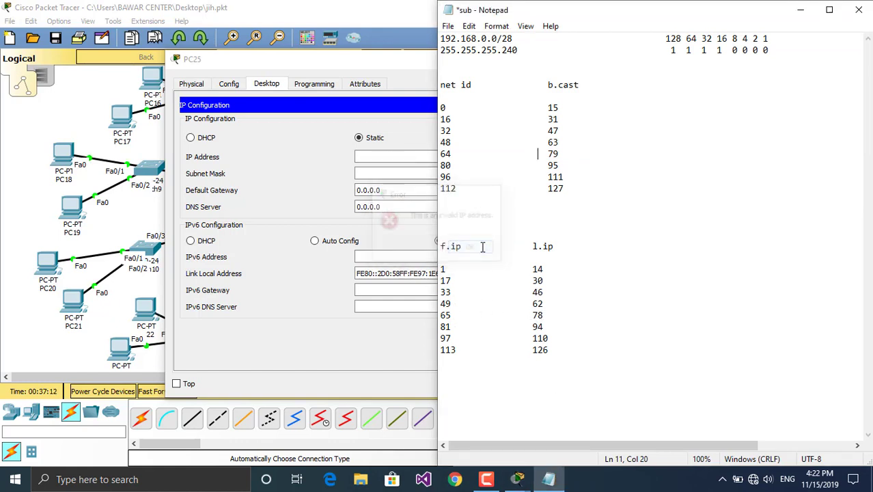
# - Give PC25 the static IP address 192.168.0.78, subnet mask 255.255.255.240 and default gateway 192.168.0.65, and close its window
pyautogui.click(411, 158)
pyautogui.write('192.168.0.17')
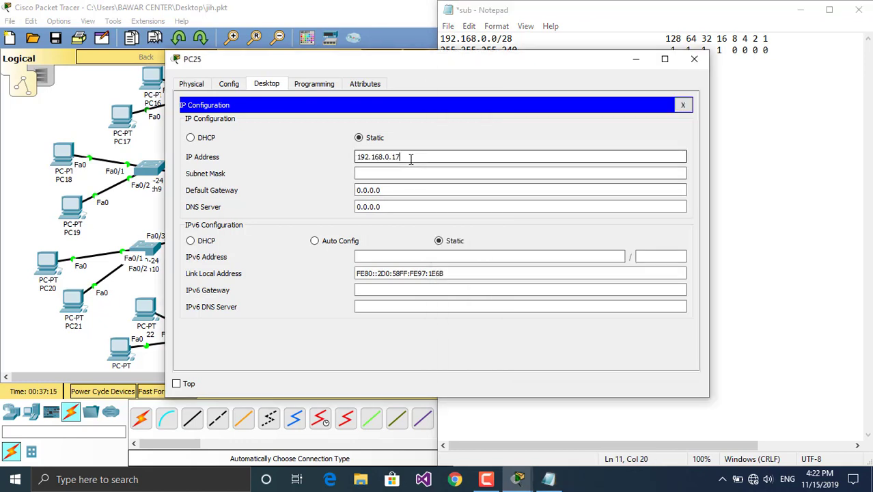
pyautogui.write('78')
pyautogui.click(405, 172)
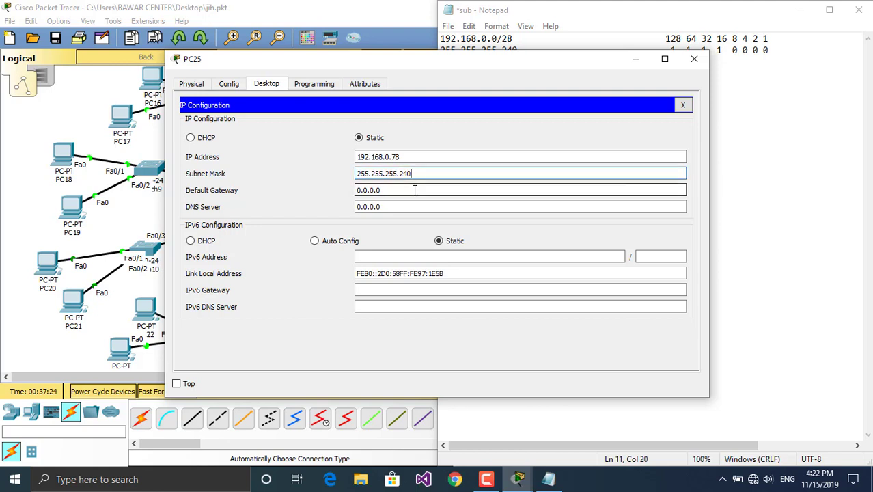
pyautogui.click(414, 190)
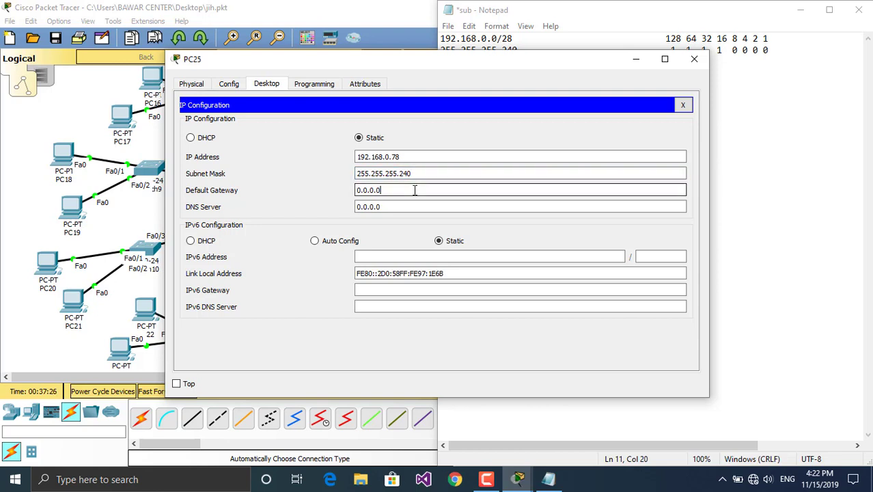
pyautogui.doubleClick(414, 190)
pyautogui.write('v')
pyautogui.write('192.168.0.17')
pyautogui.click(414, 206)
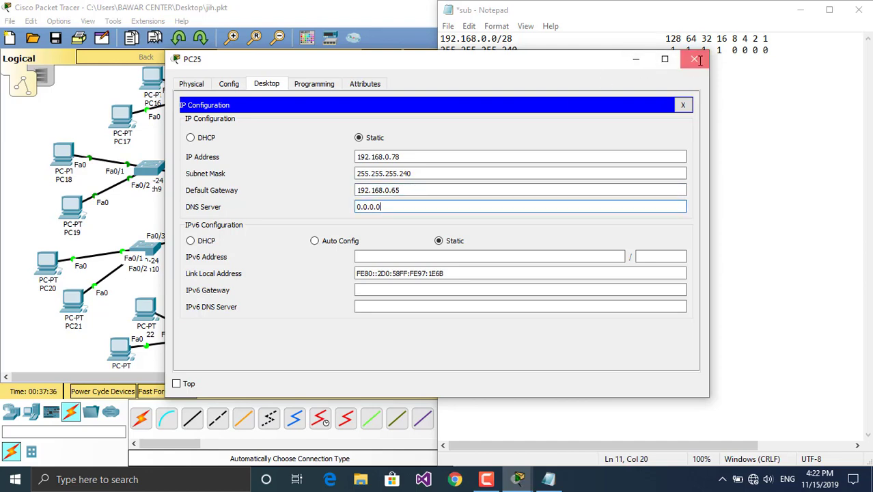
pyautogui.click(696, 59)
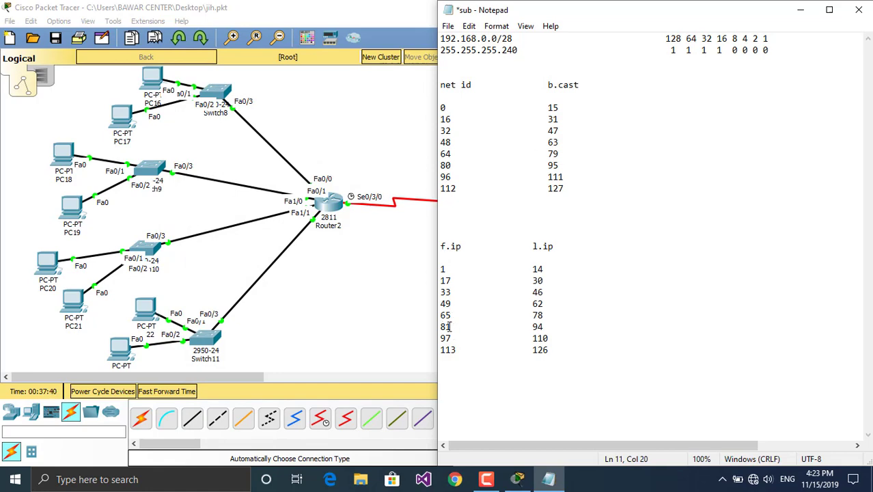
# - Place PC26's window side by side with the Notepad subnet notes and open PC26's IP configuration
pyautogui.click(394, 183)
pyautogui.click(612, 199)
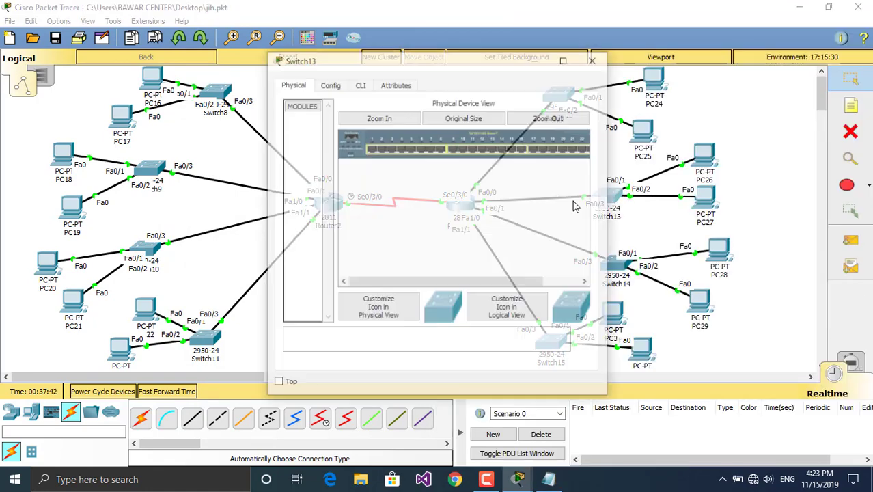
pyautogui.click(594, 61)
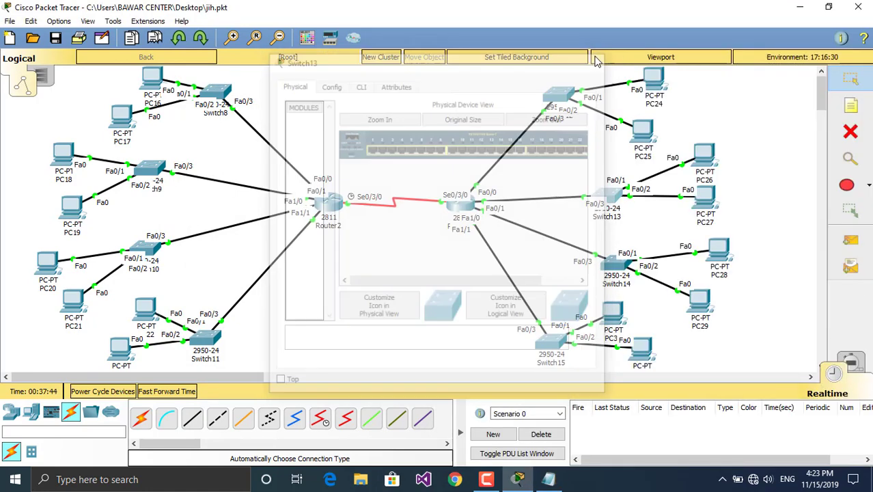
pyautogui.click(703, 156)
pyautogui.moveTo(336, 69); pyautogui.dragTo(0, 38)
pyautogui.click(694, 386)
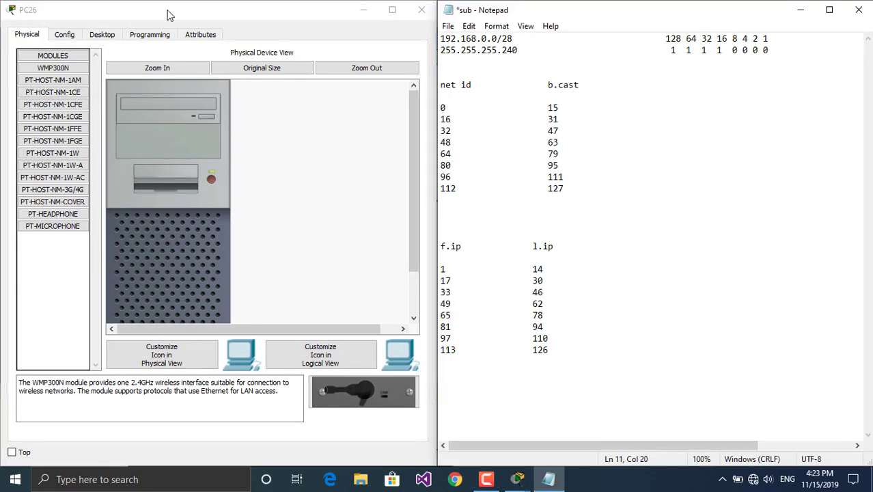
pyautogui.click(103, 35)
pyautogui.click(87, 93)
# - Give PC26 the static IP address 192.168.0.88, subnet mask 255.255.255.240 and default gateway 192.168.0.81, and close its window
pyautogui.click(187, 108)
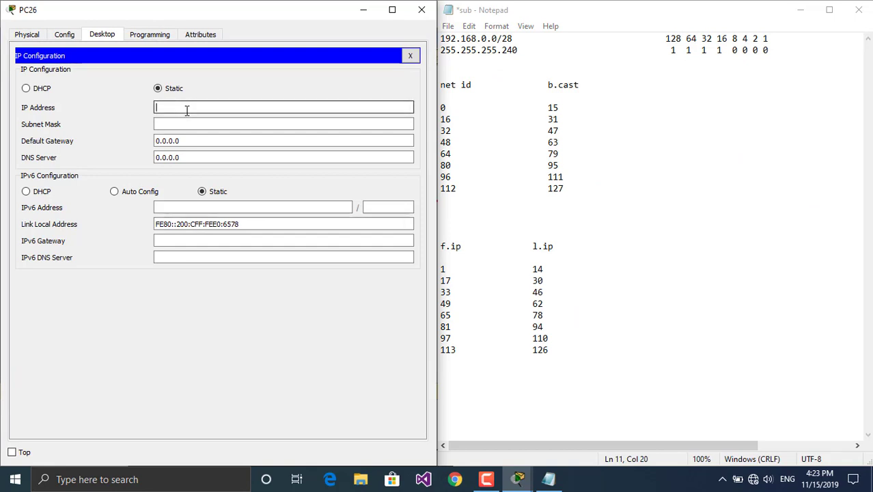
pyautogui.write('192.168.0.17')
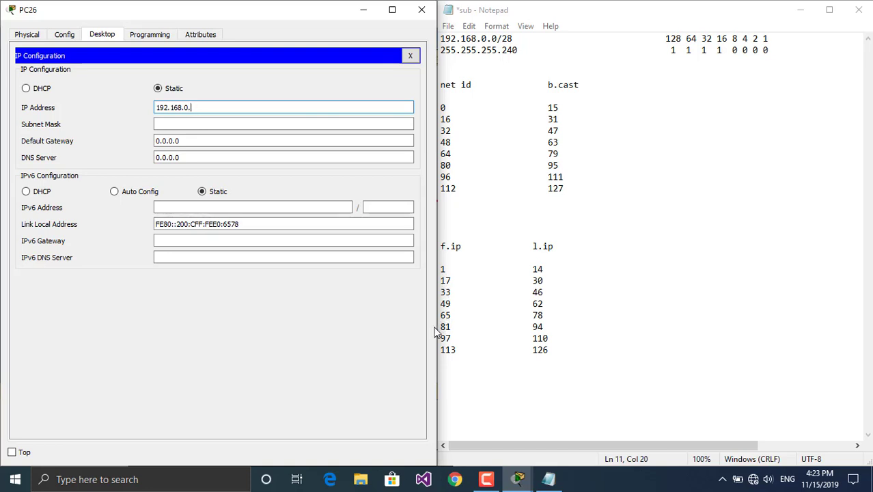
pyautogui.write('2')
pyautogui.click(290, 124)
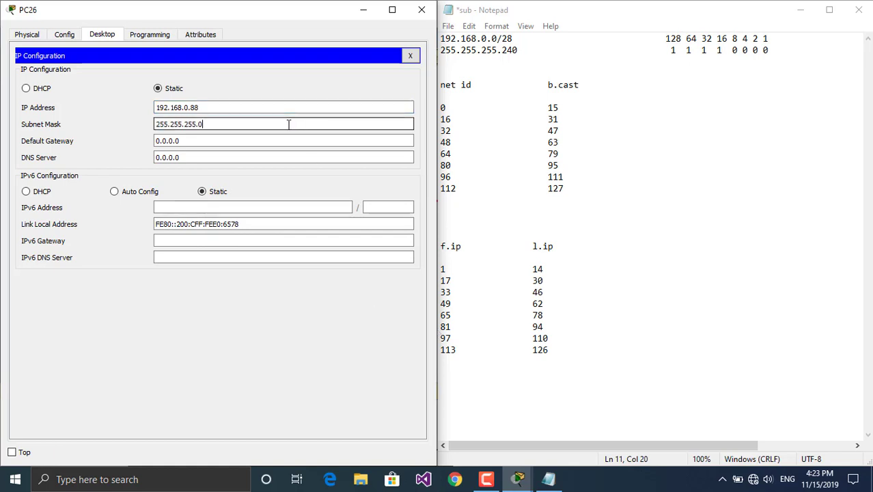
pyautogui.press('BackSpace')
pyautogui.click(265, 136)
pyautogui.doubleClick(265, 137)
pyautogui.write('192.168.0.17')
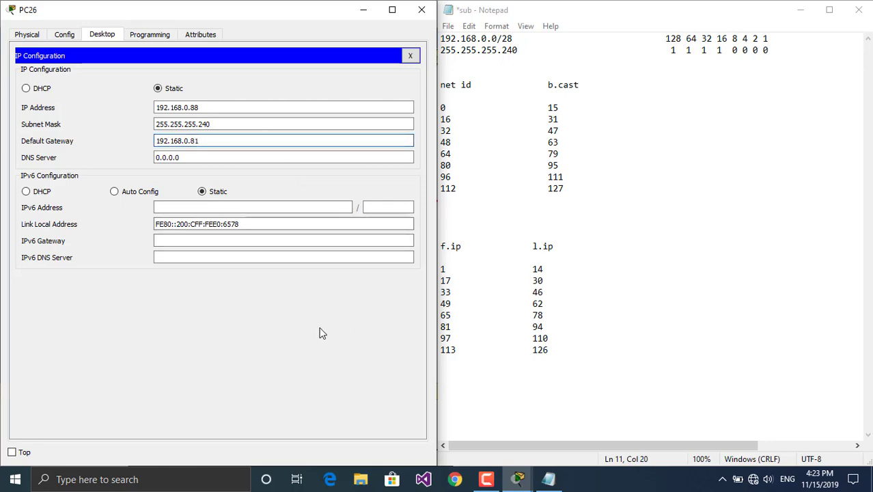
pyautogui.click(421, 10)
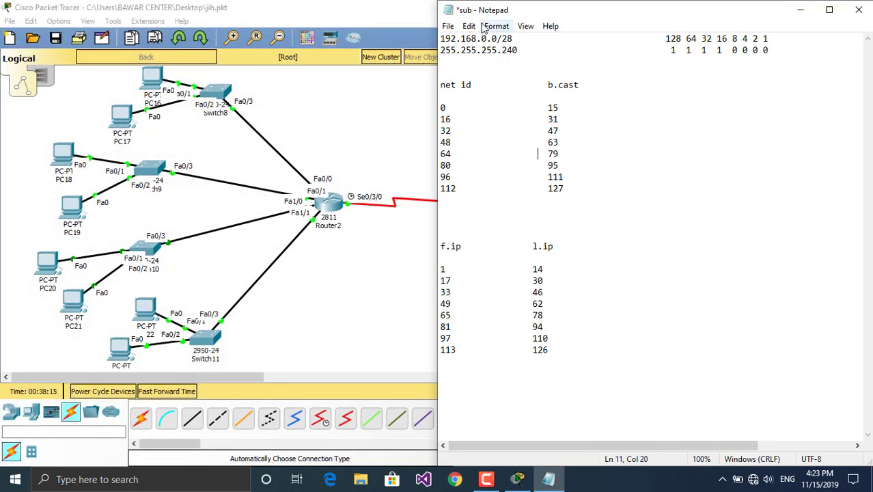
# - Return to the topology, open PC27's IP configuration and place its window side by side with the Notepad subnet notes
pyautogui.click(384, 106)
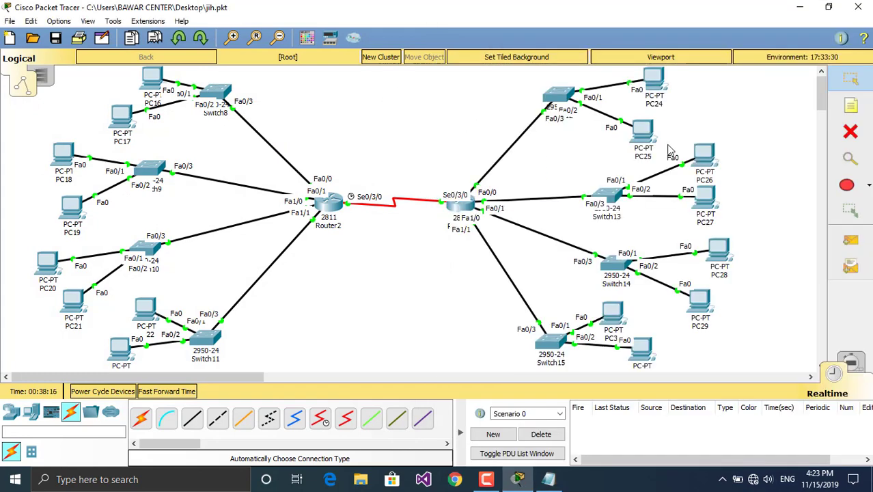
pyautogui.click(708, 199)
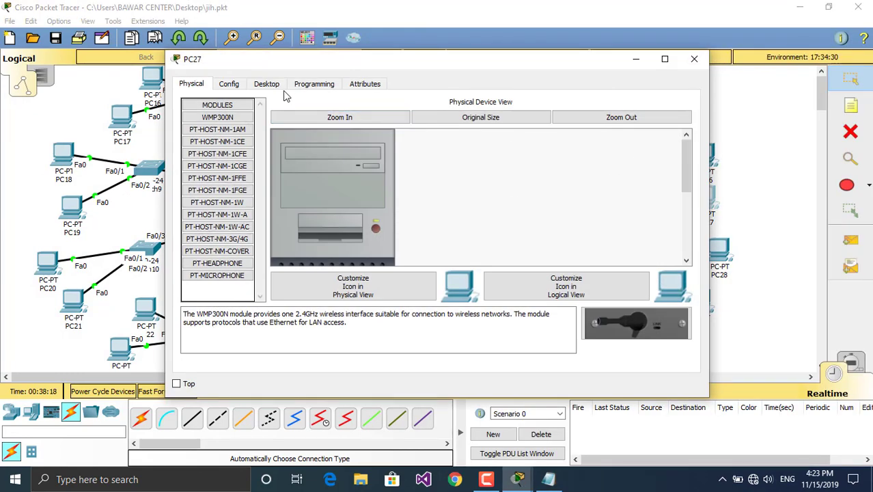
pyautogui.click(270, 84)
pyautogui.click(226, 140)
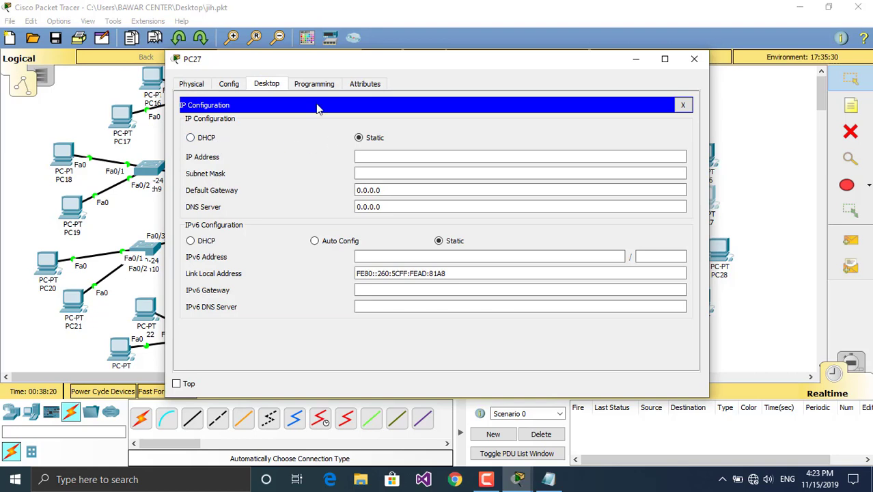
pyautogui.click(444, 158)
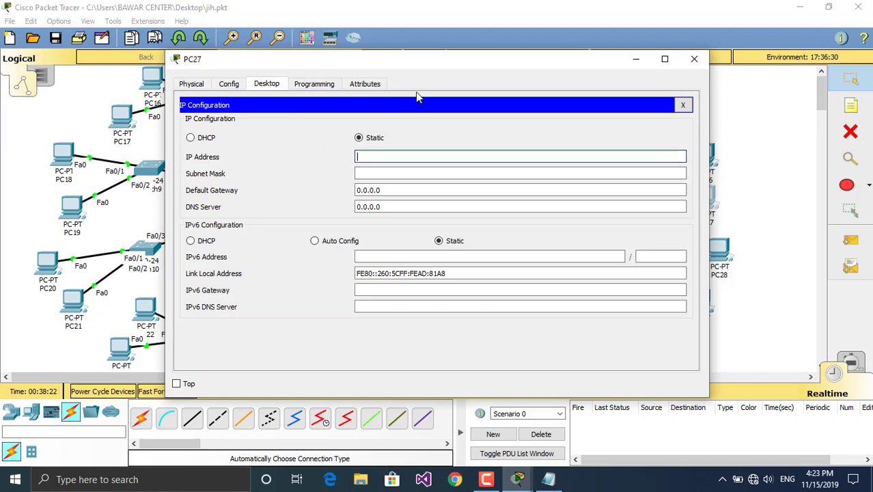
pyautogui.moveTo(403, 62); pyautogui.dragTo(1, 69)
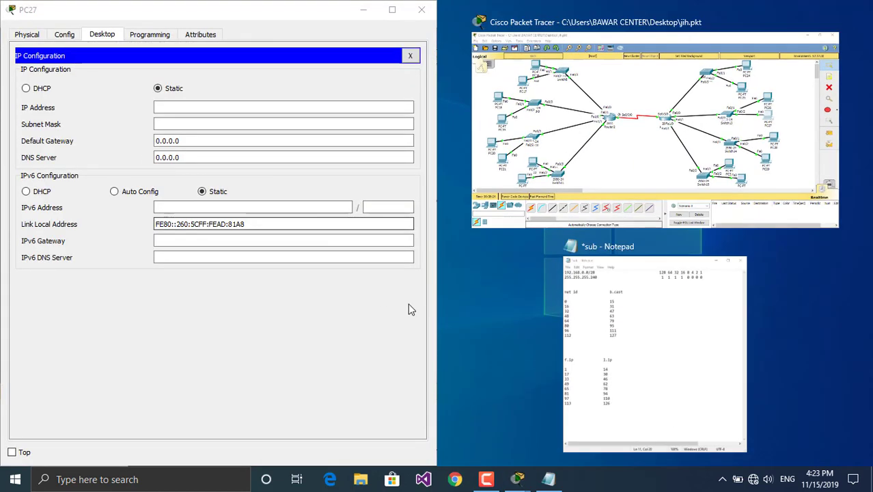
pyautogui.click(642, 357)
# - Give PC27 the static IP address 192.168.0.93, subnet mask 255.255.255.240 and its subnet's default gateway, and close its window
pyautogui.click(213, 109)
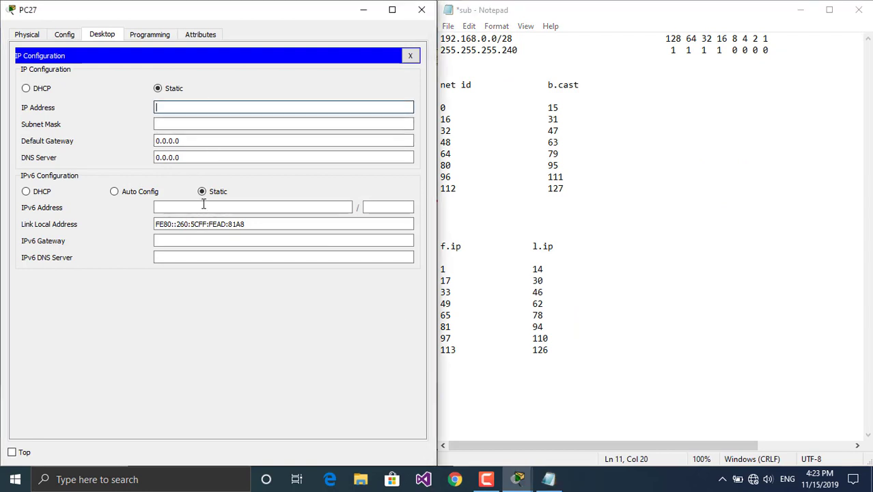
pyautogui.write('192.168.0.17')
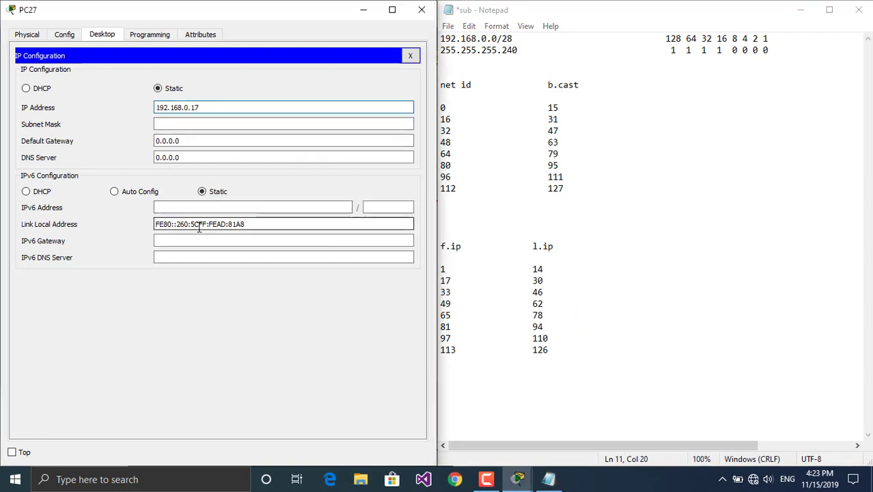
pyautogui.press('BackSpace')
pyautogui.press('BackSpace')
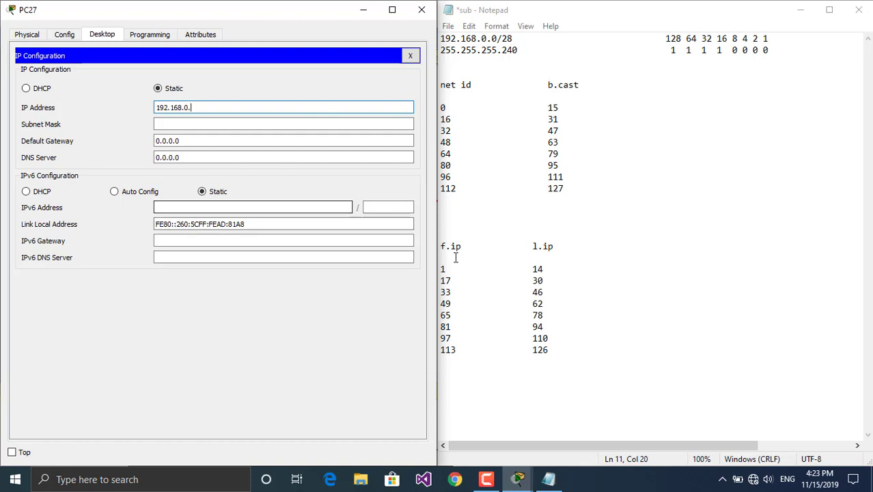
pyautogui.click(294, 126)
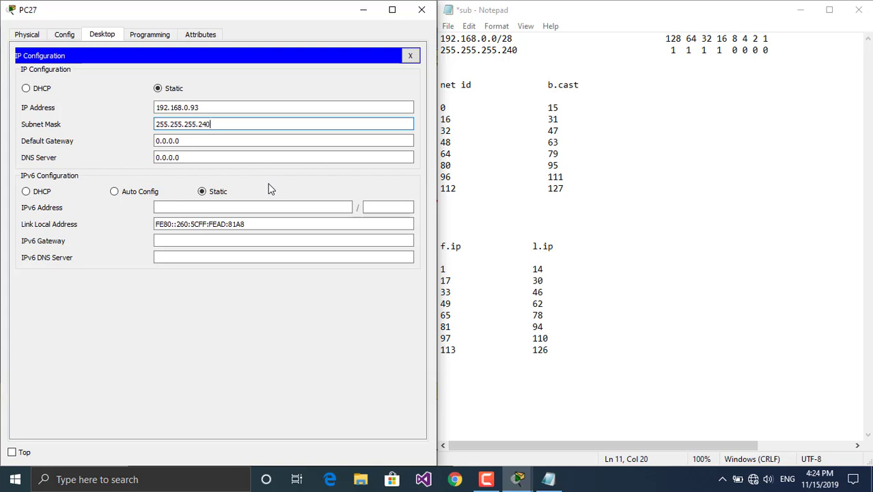
pyautogui.click(232, 141)
pyautogui.press('BackSpace')
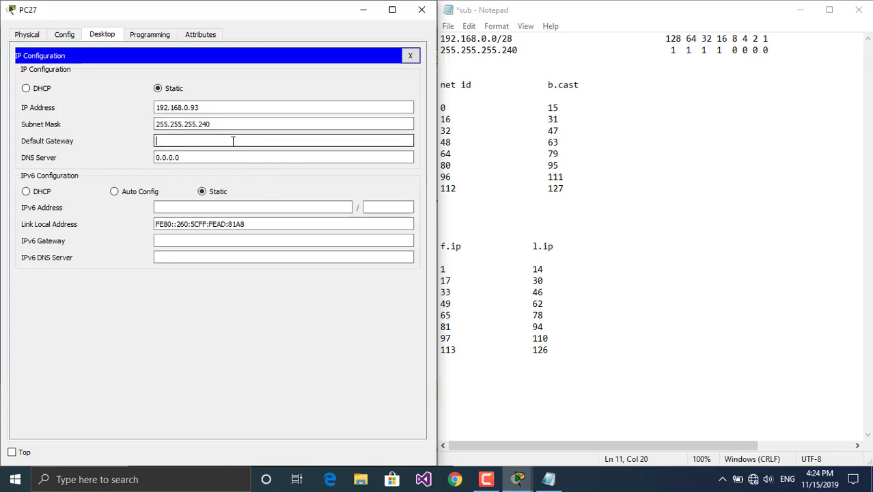
pyautogui.write('192.168.0.17')
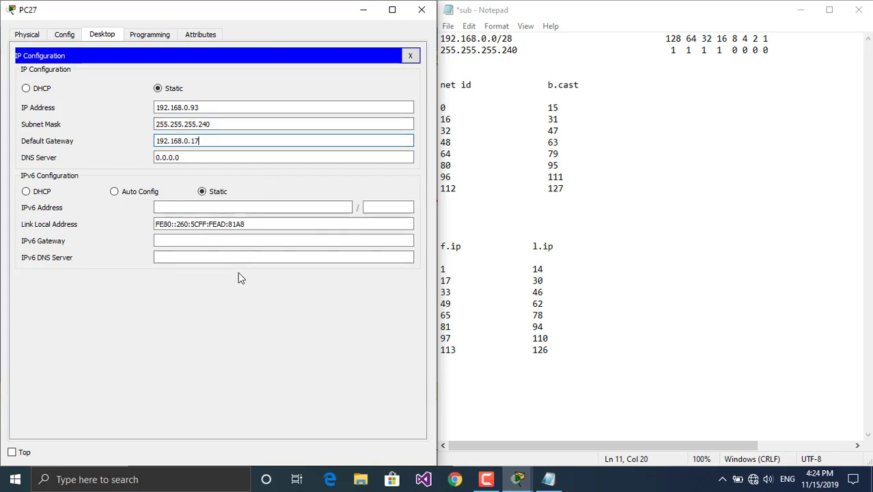
pyautogui.write('1')
pyautogui.click(410, 55)
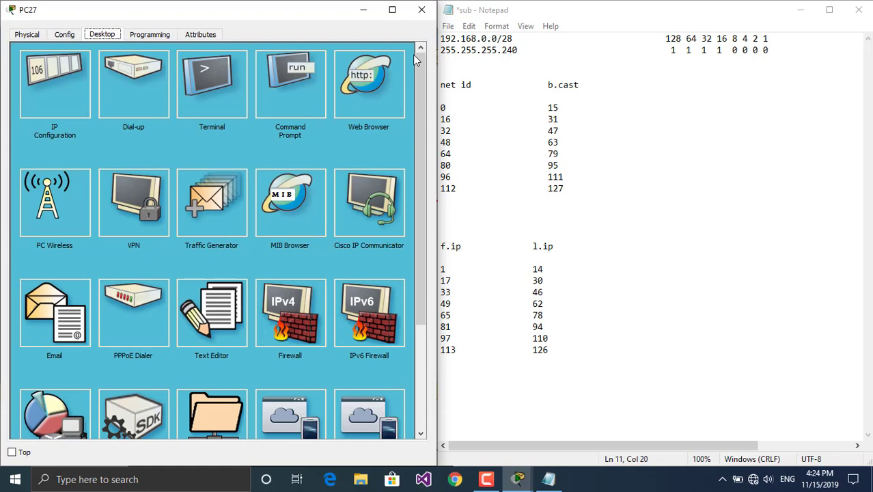
pyautogui.click(421, 10)
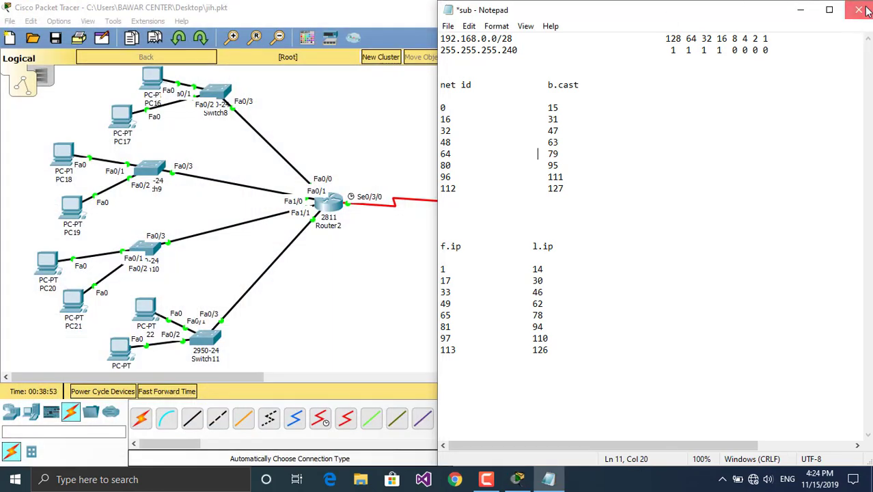
# - Return to the full topology, keeping the Notepad notes open, and fast-forward the simulation time twice
pyautogui.click(858, 9)
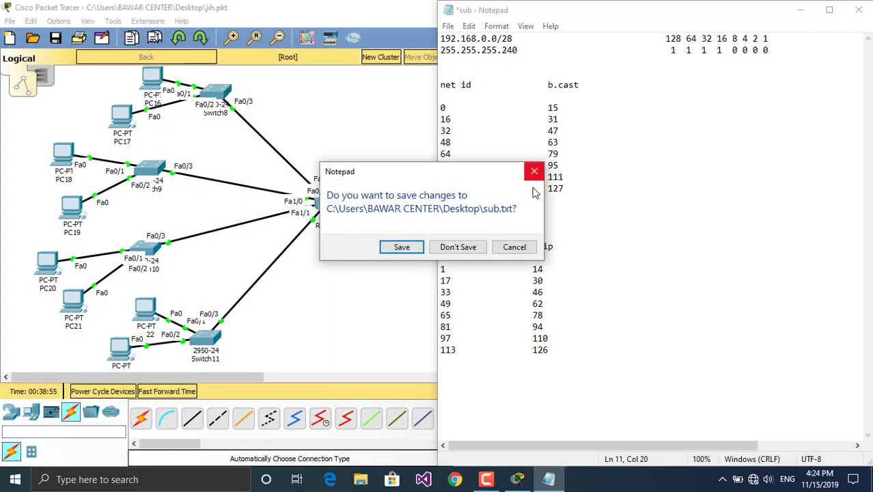
pyautogui.click(514, 247)
pyautogui.click(398, 152)
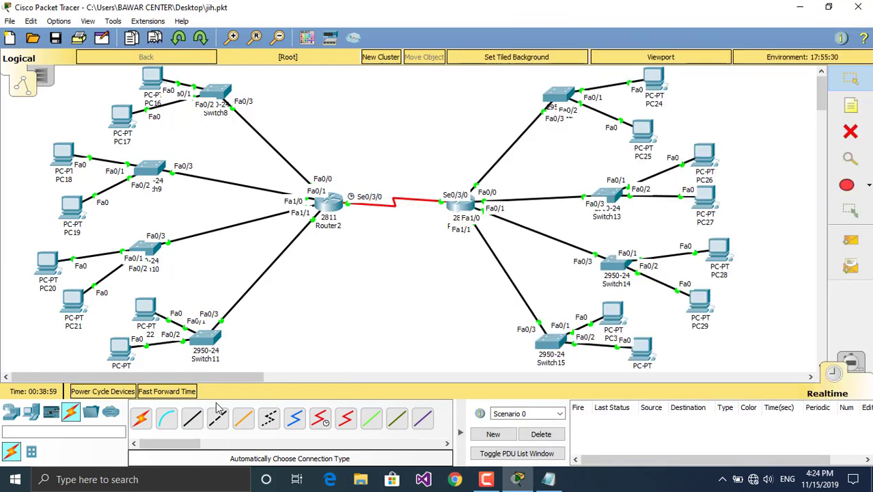
pyautogui.click(175, 394)
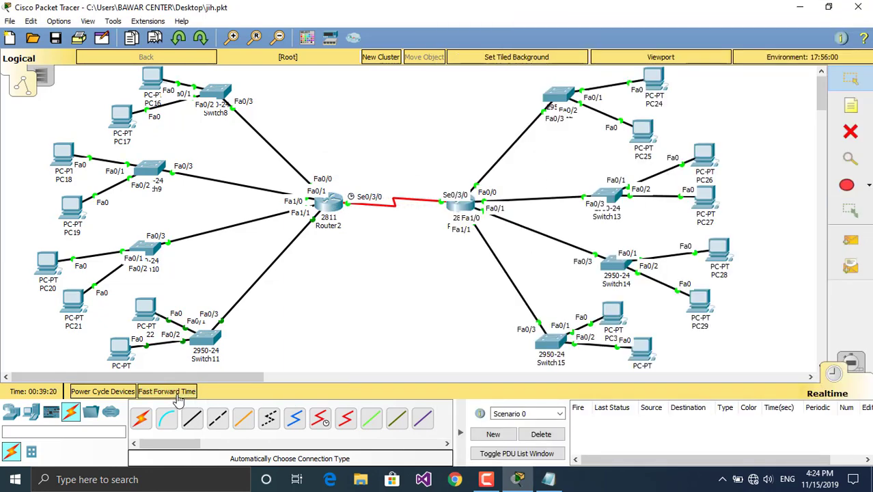
pyautogui.click(176, 394)
# - Test connectivity from PC24 to PC16 by sending a simple PDU twice, and delete the scenario's PDU entries
pyautogui.click(850, 240)
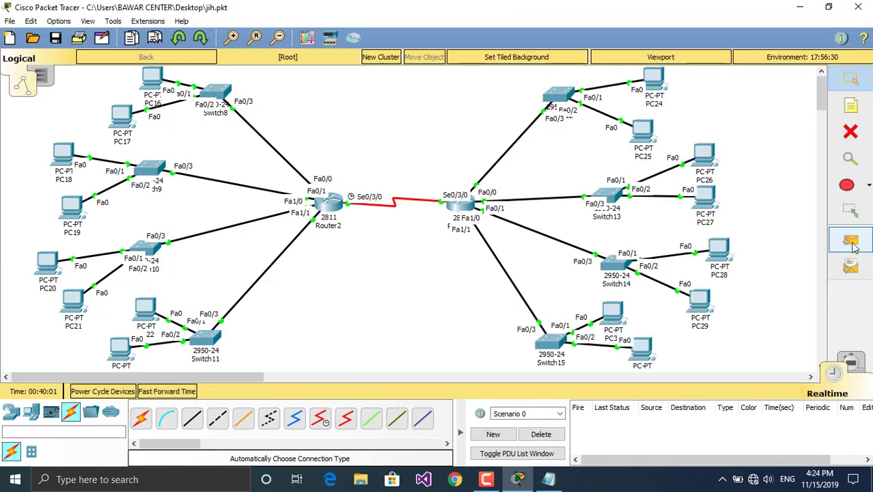
pyautogui.click(654, 81)
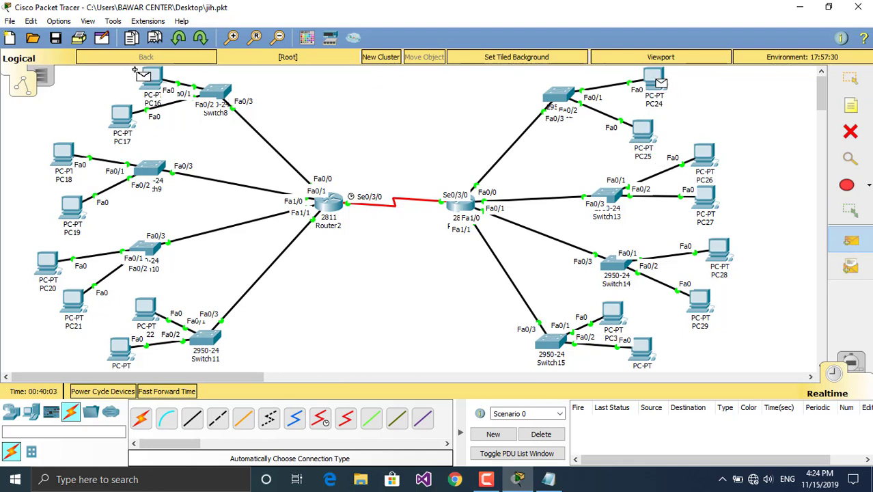
pyautogui.click(152, 78)
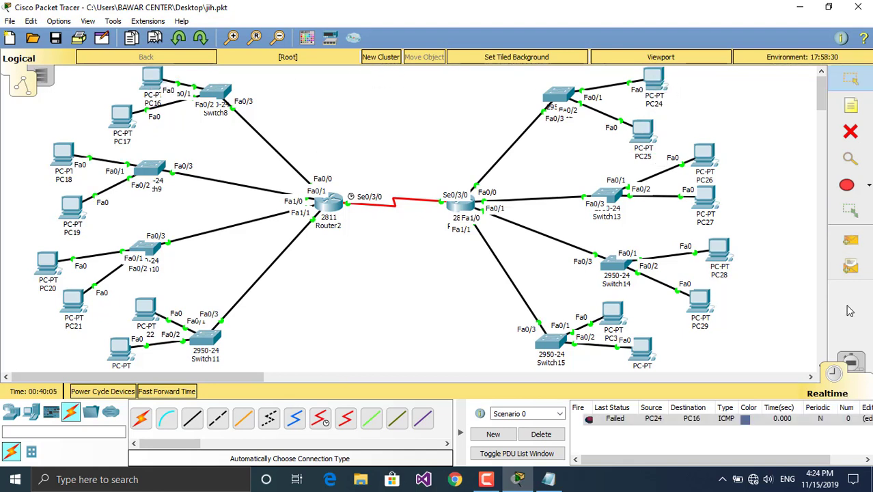
pyautogui.click(850, 240)
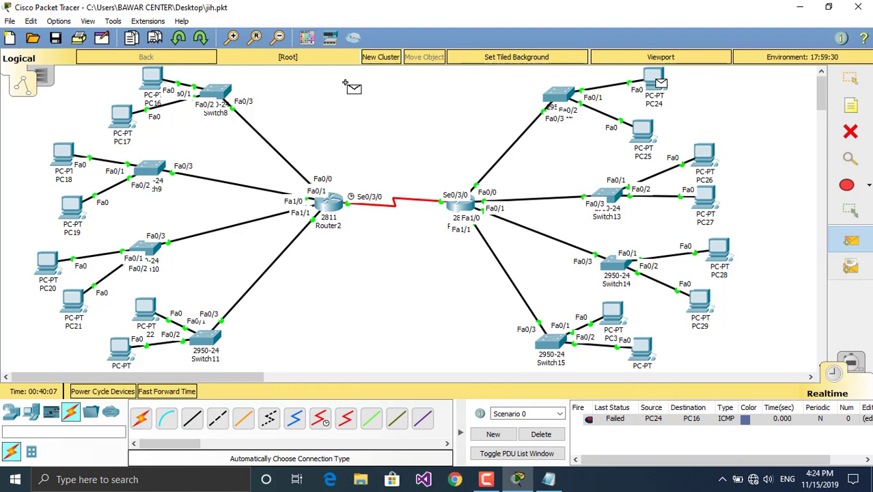
pyautogui.click(152, 79)
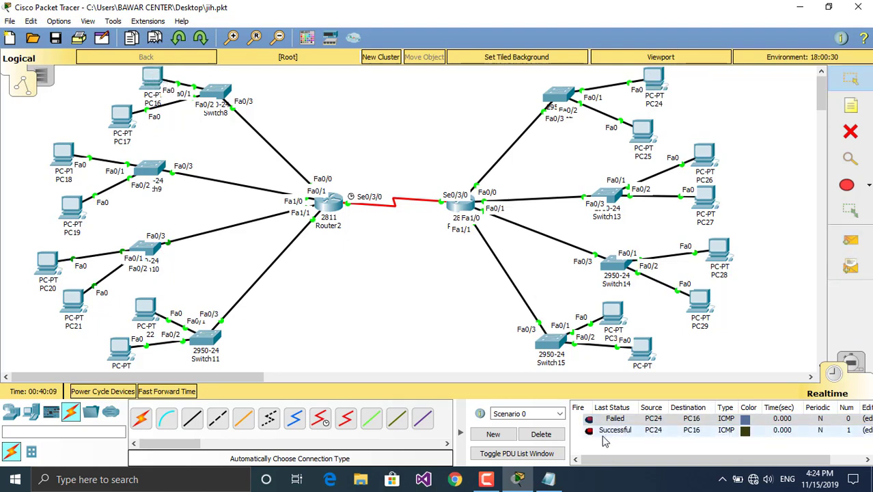
pyautogui.click(549, 436)
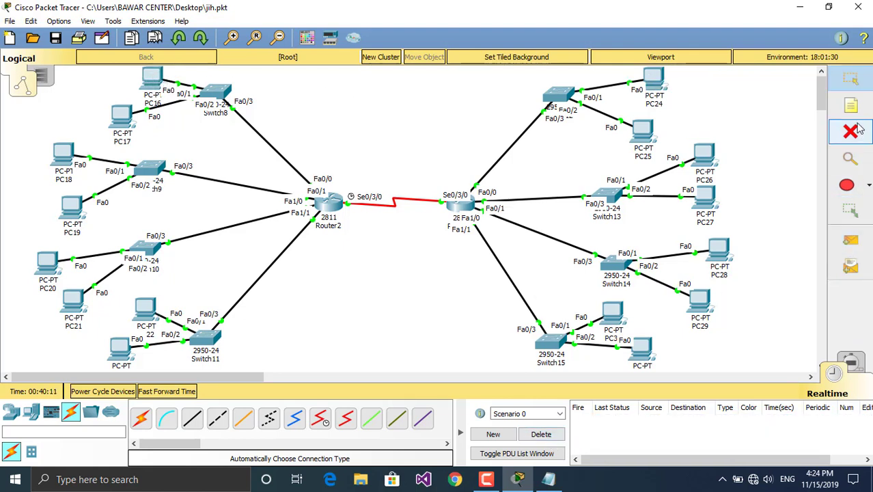
# - Test connectivity from PC27 to PC17 by sending a simple PDU twice, and delete the scenario's PDU entries
pyautogui.click(850, 241)
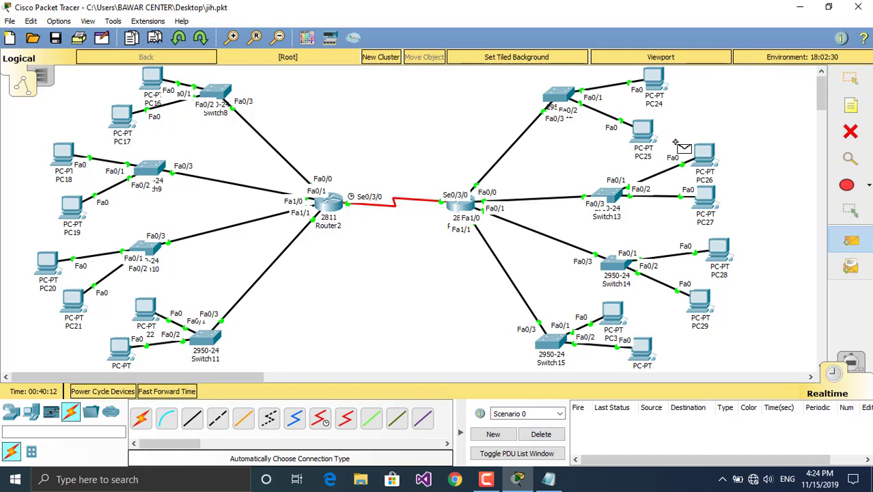
pyautogui.click(703, 196)
pyautogui.click(123, 117)
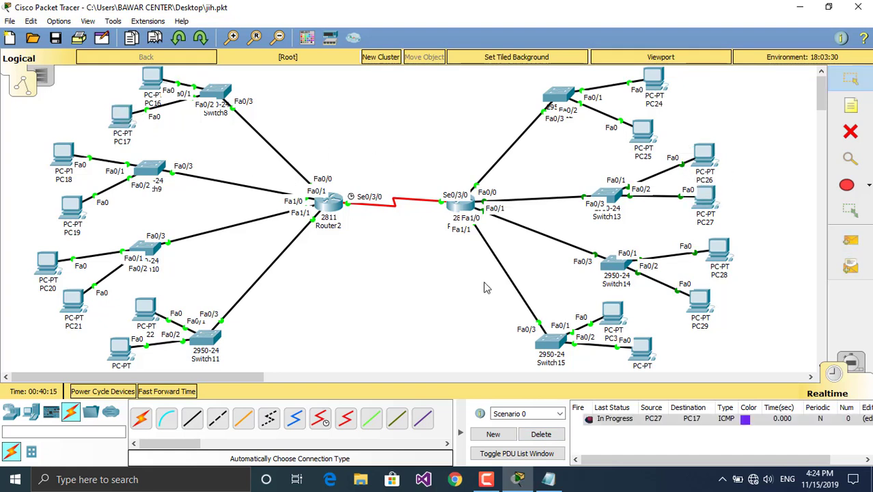
pyautogui.click(850, 240)
pyautogui.click(705, 197)
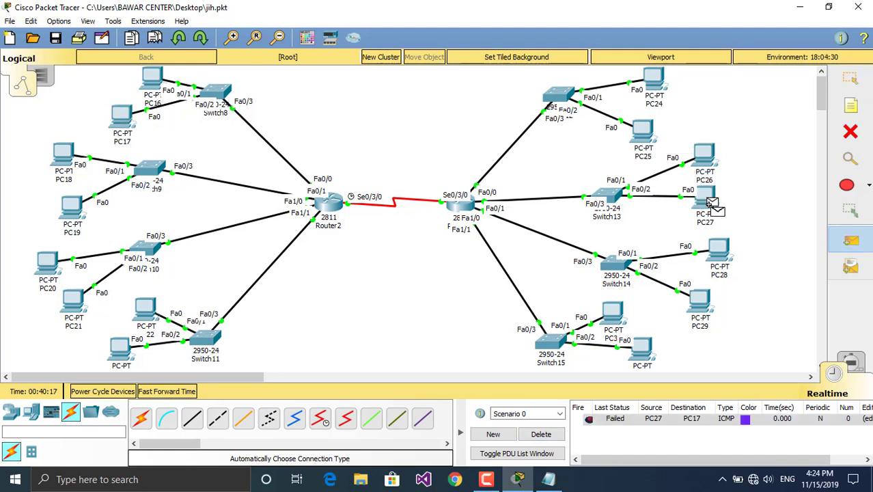
pyautogui.click(123, 116)
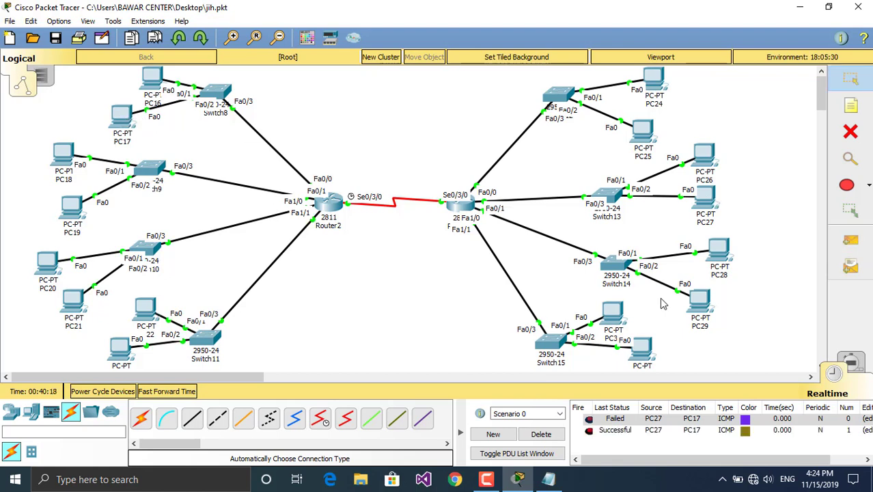
pyautogui.click(546, 436)
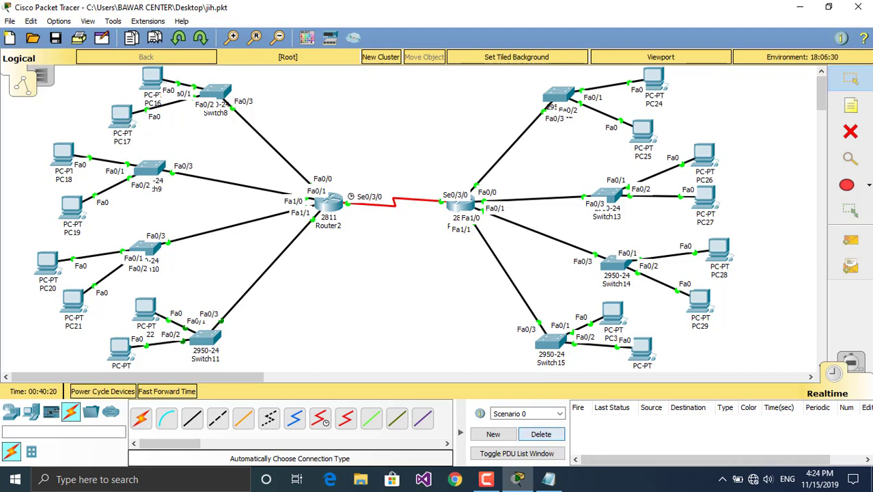
# - Test connectivity from PC19 to PC16 and from PC18 to PC27 with simple PDUs, and delete the scenario's PDU entries
pyautogui.click(850, 240)
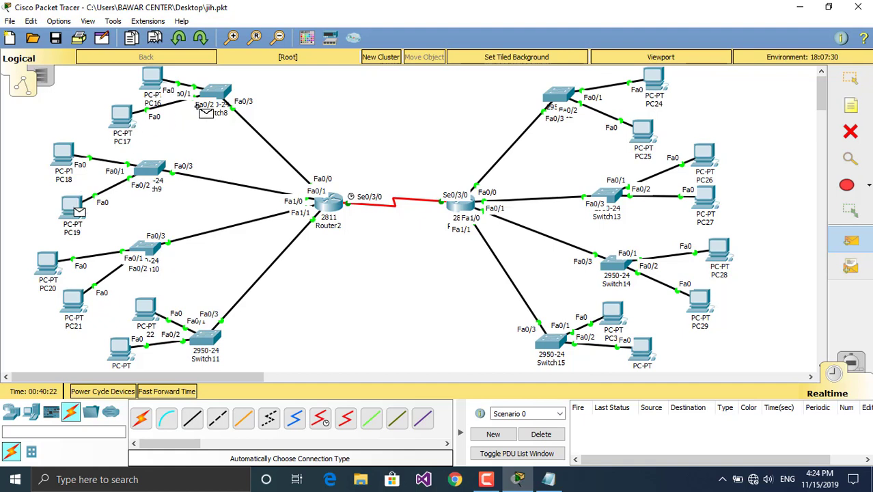
pyautogui.click(153, 80)
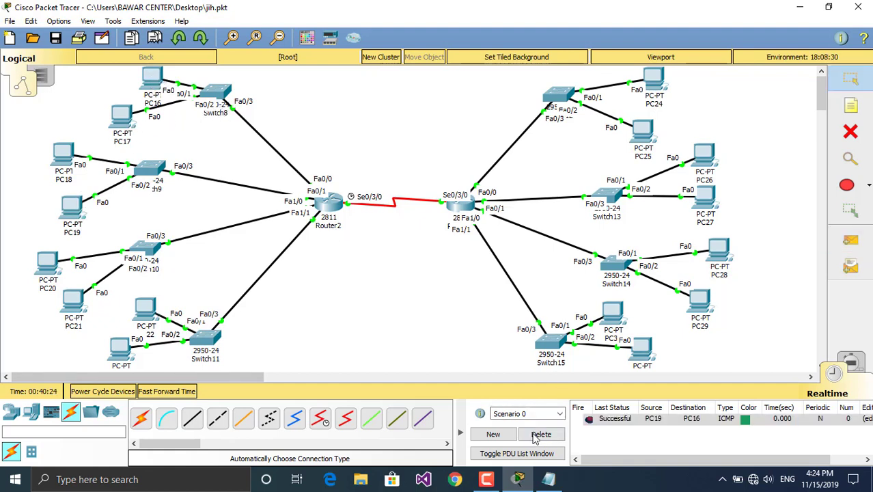
pyautogui.click(859, 240)
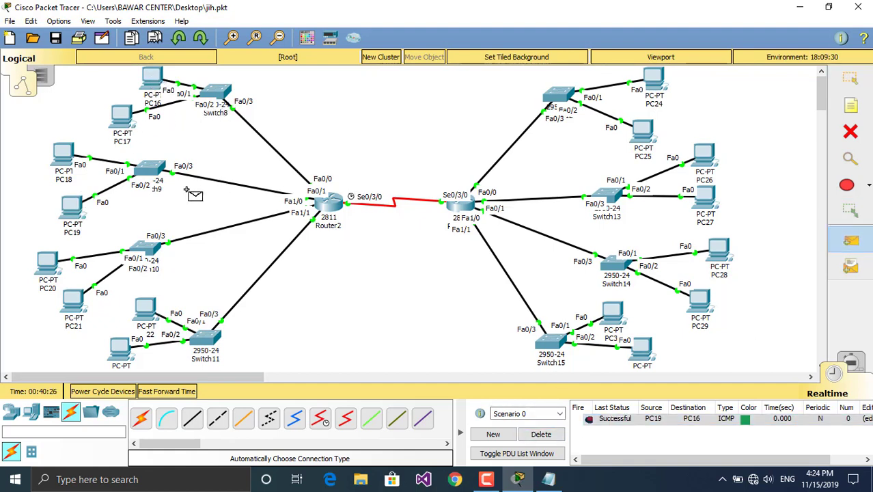
pyautogui.click(710, 197)
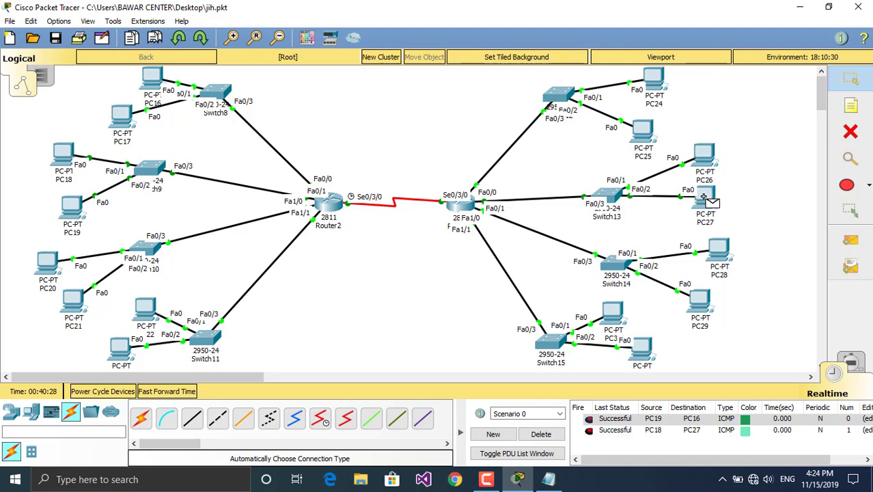
pyautogui.click(541, 434)
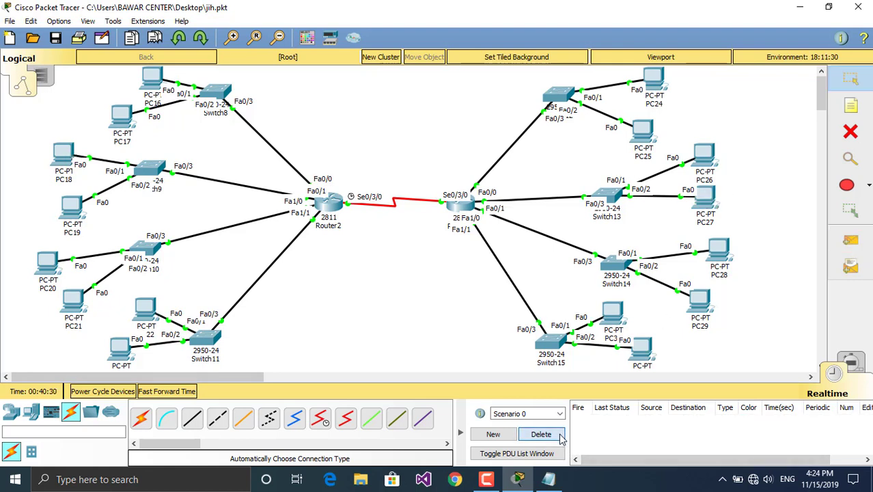
pyautogui.moveTo(598, 239); pyautogui.dragTo(634, 369)
pyautogui.moveTo(270, 291); pyautogui.dragTo(194, 376)
pyautogui.moveTo(297, 348); pyautogui.dragTo(79, 240)
pyautogui.click(281, 318)
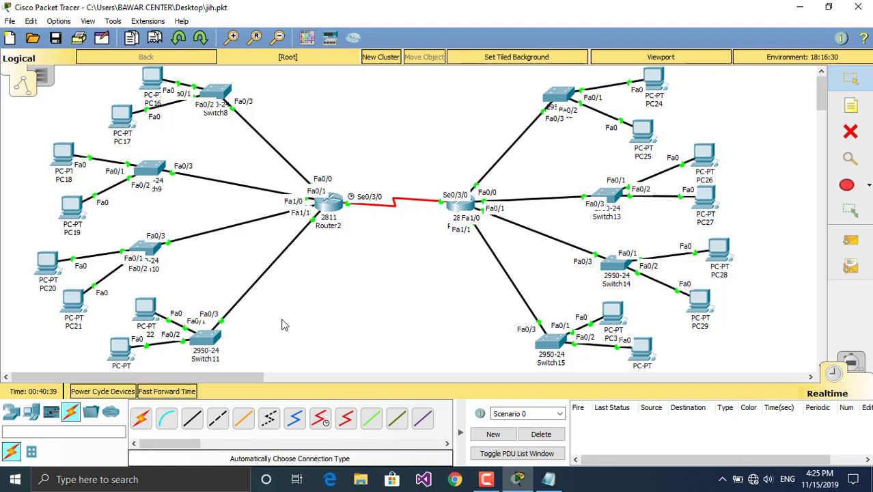
pyautogui.click(551, 482)
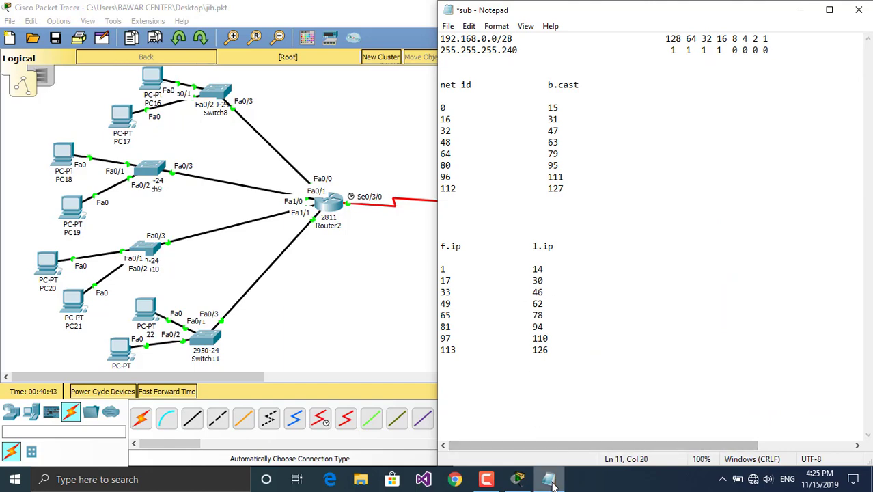
pyautogui.click(550, 482)
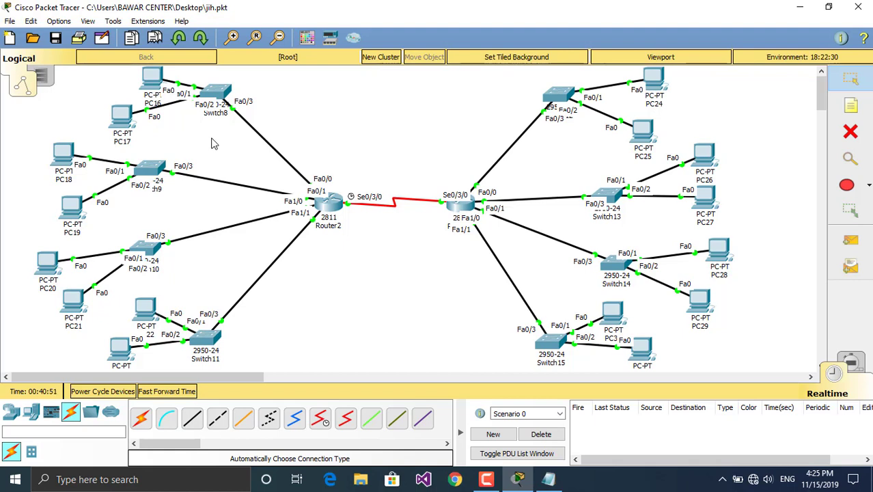
pyautogui.moveTo(211, 140); pyautogui.dragTo(683, 349)
pyautogui.click(430, 307)
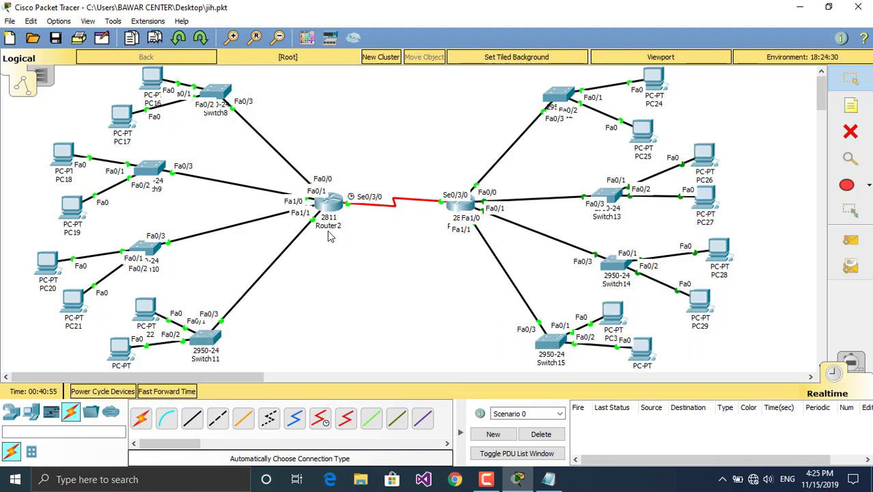
pyautogui.moveTo(73, 93); pyautogui.dragTo(451, 334)
pyautogui.click(309, 163)
pyautogui.moveTo(308, 163); pyautogui.dragTo(98, 313)
pyautogui.moveTo(273, 88); pyautogui.dragTo(92, 369)
pyautogui.click(289, 120)
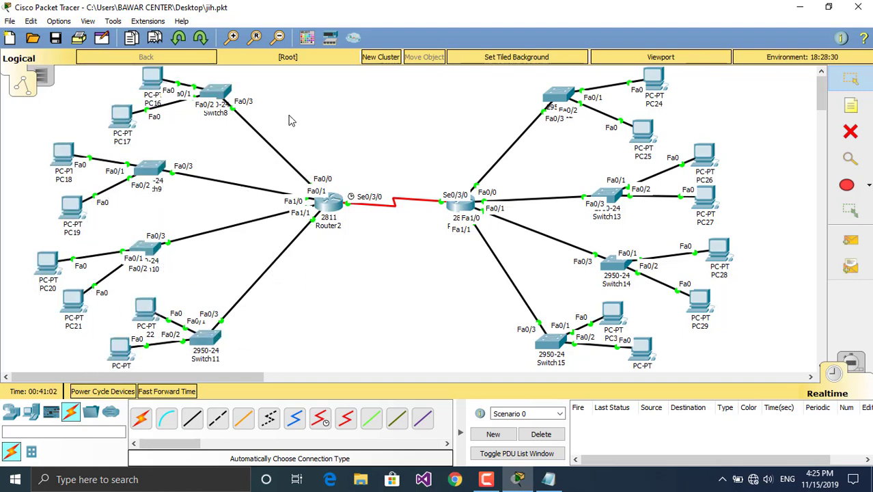
pyautogui.moveTo(259, 89); pyautogui.dragTo(89, 368)
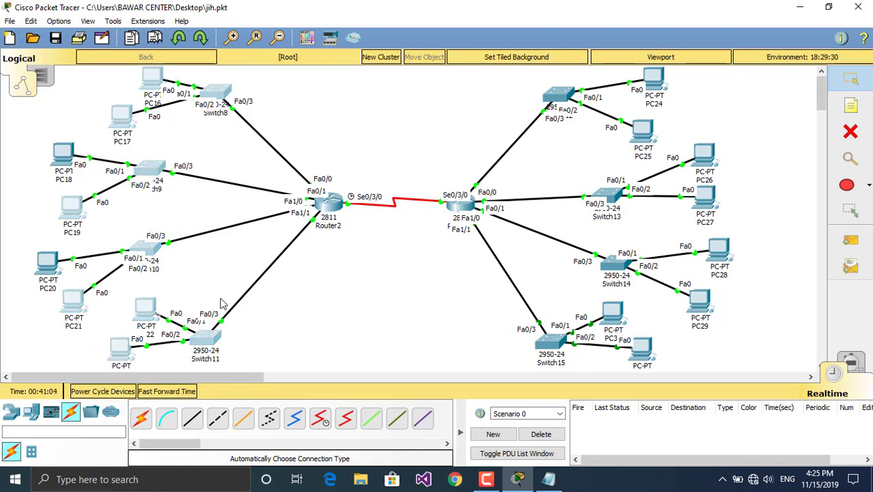
pyautogui.moveTo(278, 102); pyautogui.dragTo(68, 437)
pyautogui.click(290, 117)
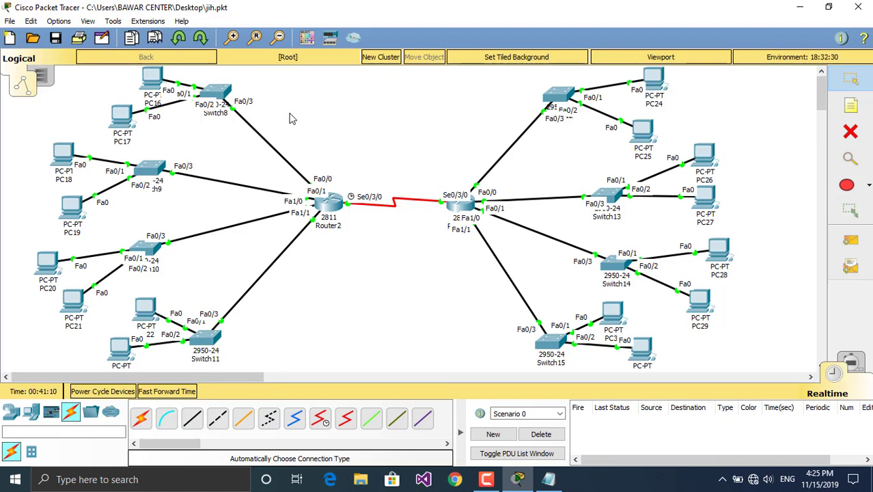
pyautogui.moveTo(274, 107); pyautogui.dragTo(74, 427)
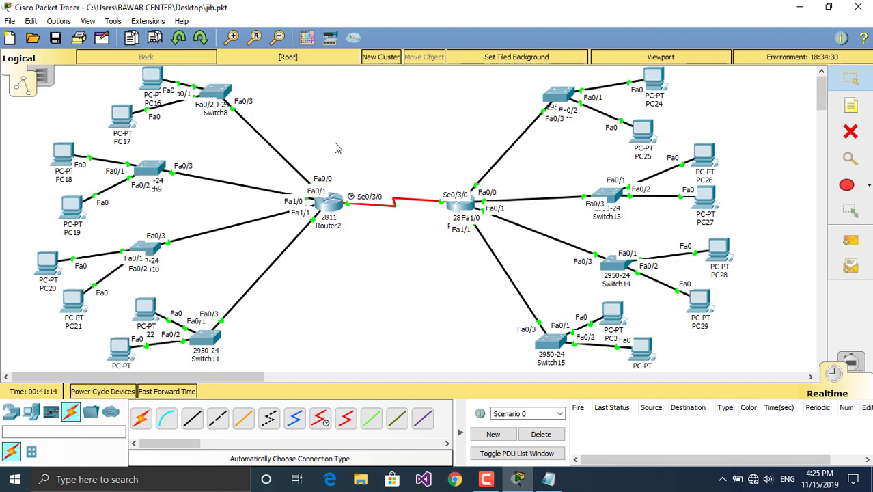